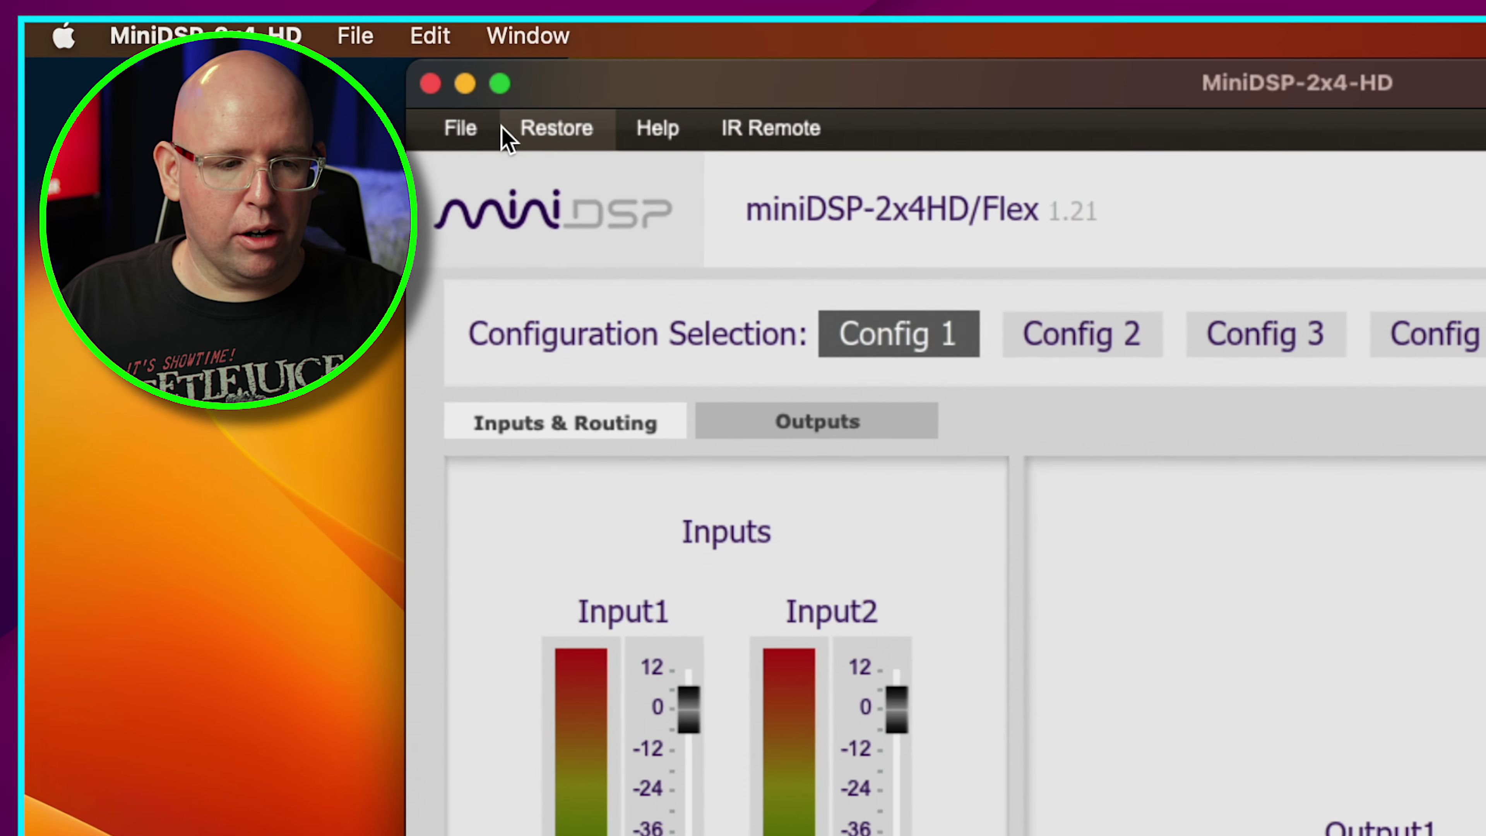
- Look over the configuration load/save options without choosing one, then try a DSP board connection, which fails
click(467, 132)
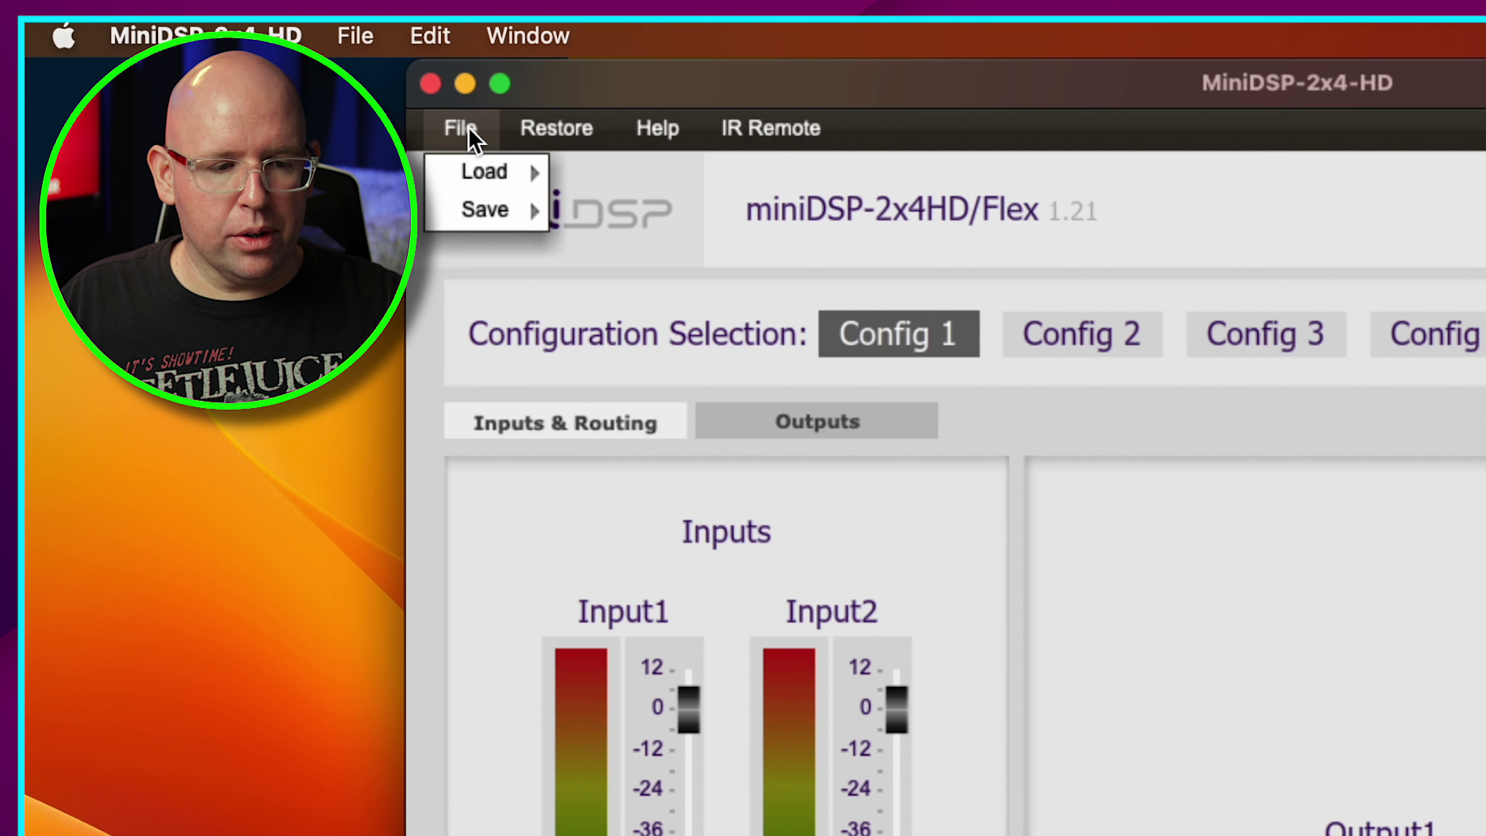
mouse_move(508, 175)
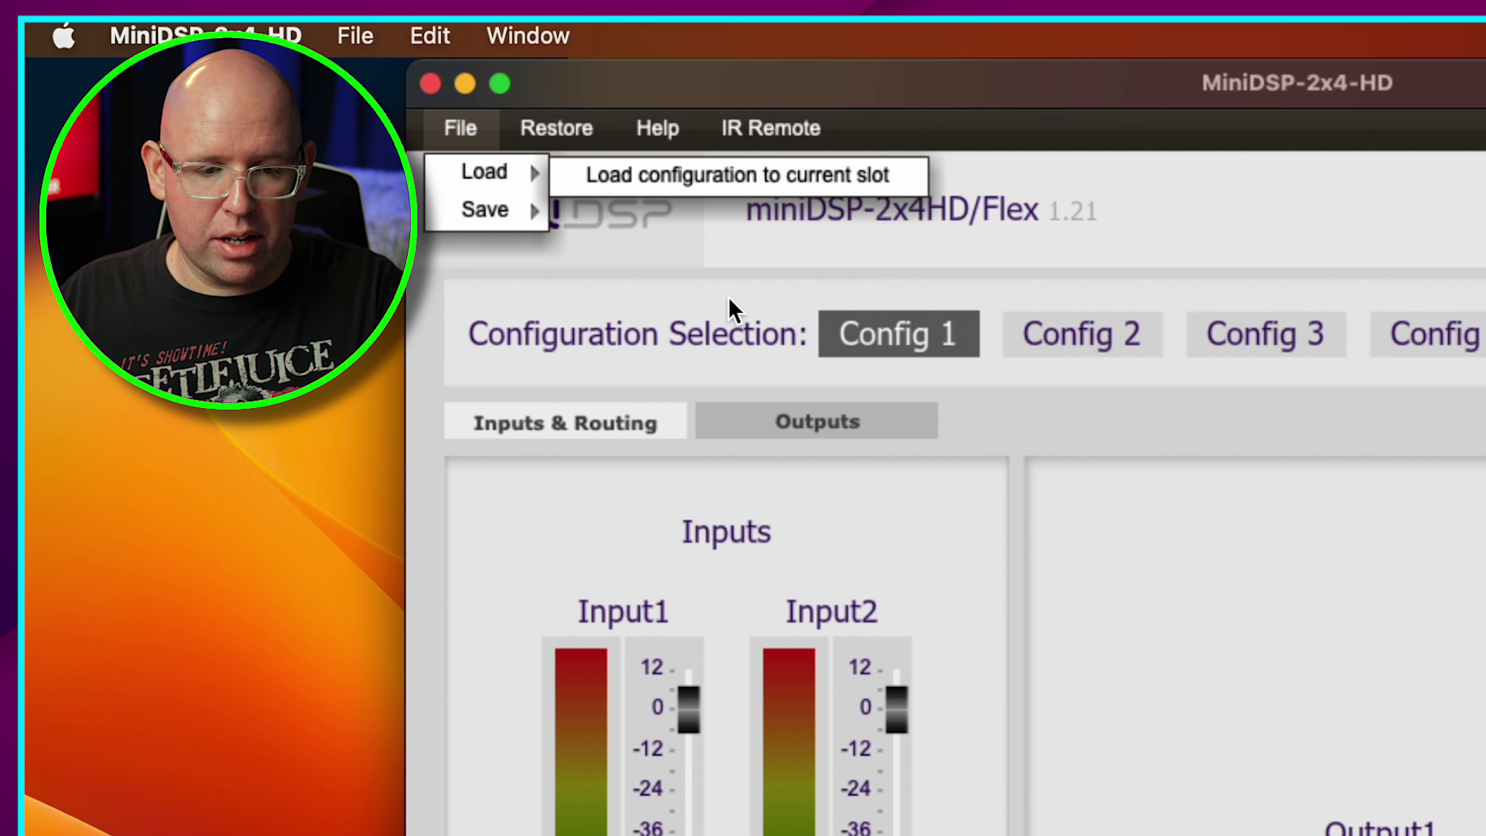
mouse_move(514, 221)
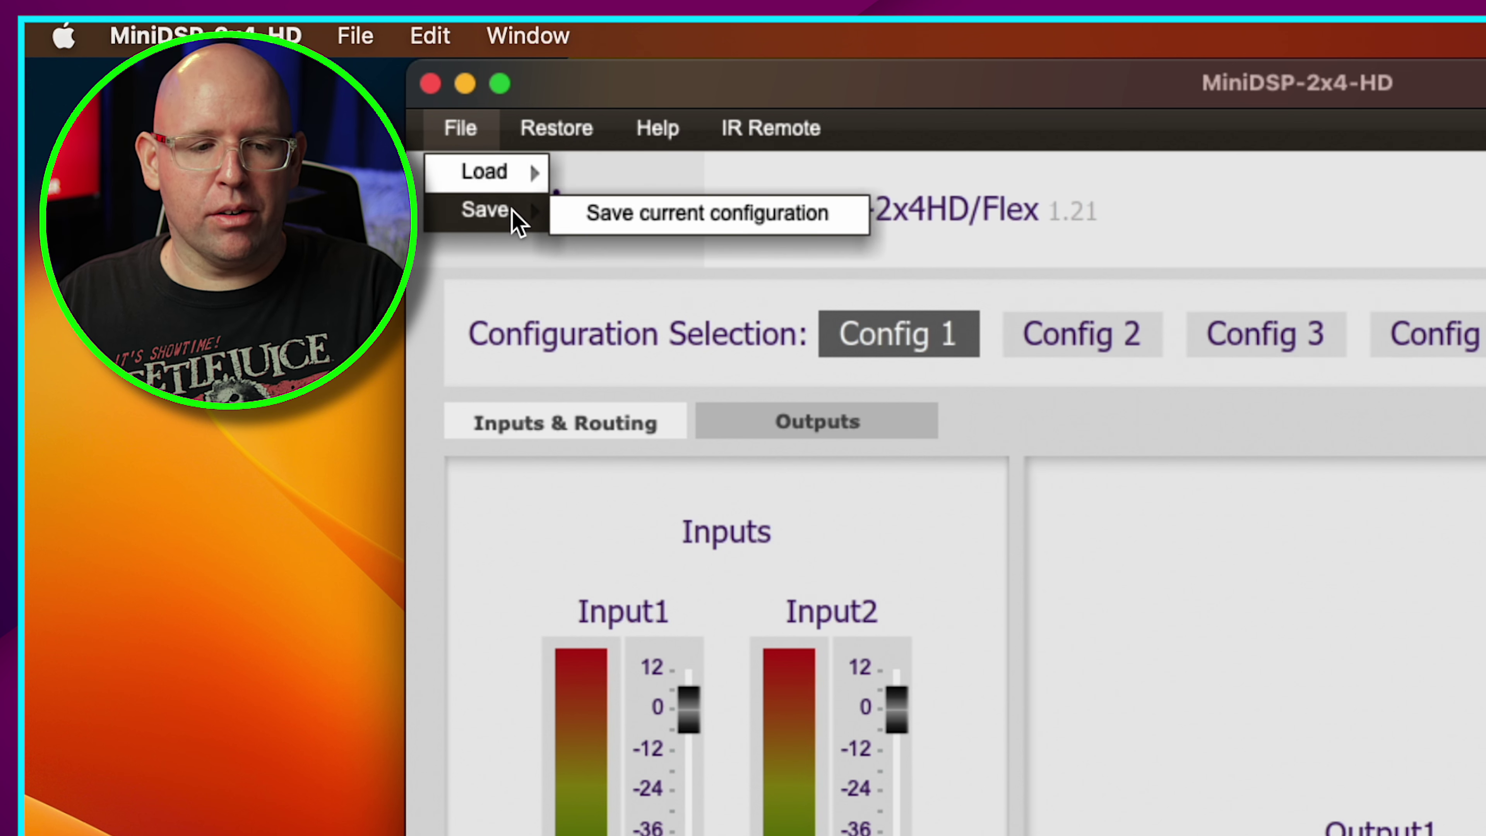
mouse_move(570, 132)
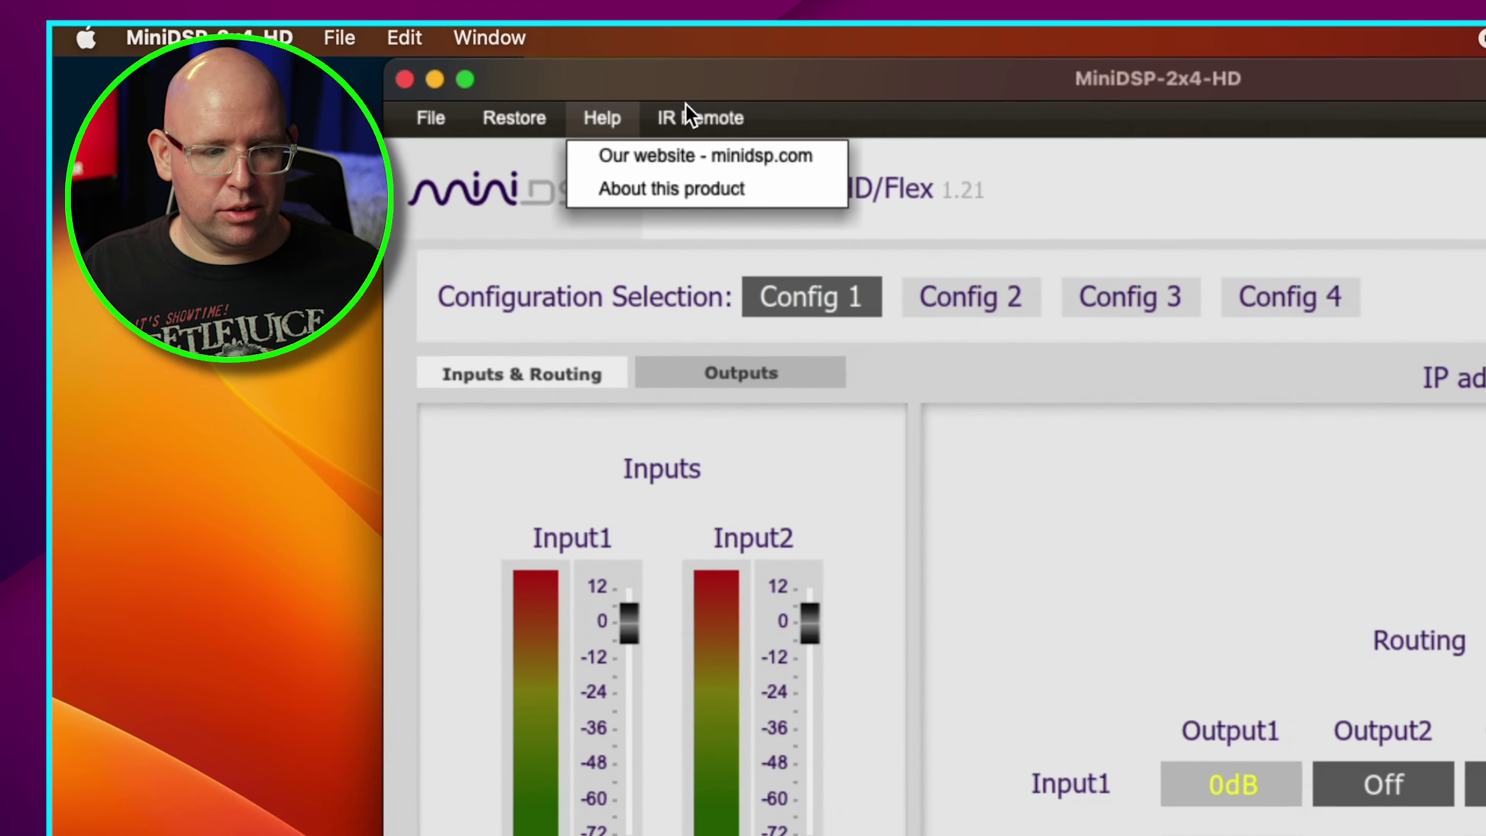
click(1039, 148)
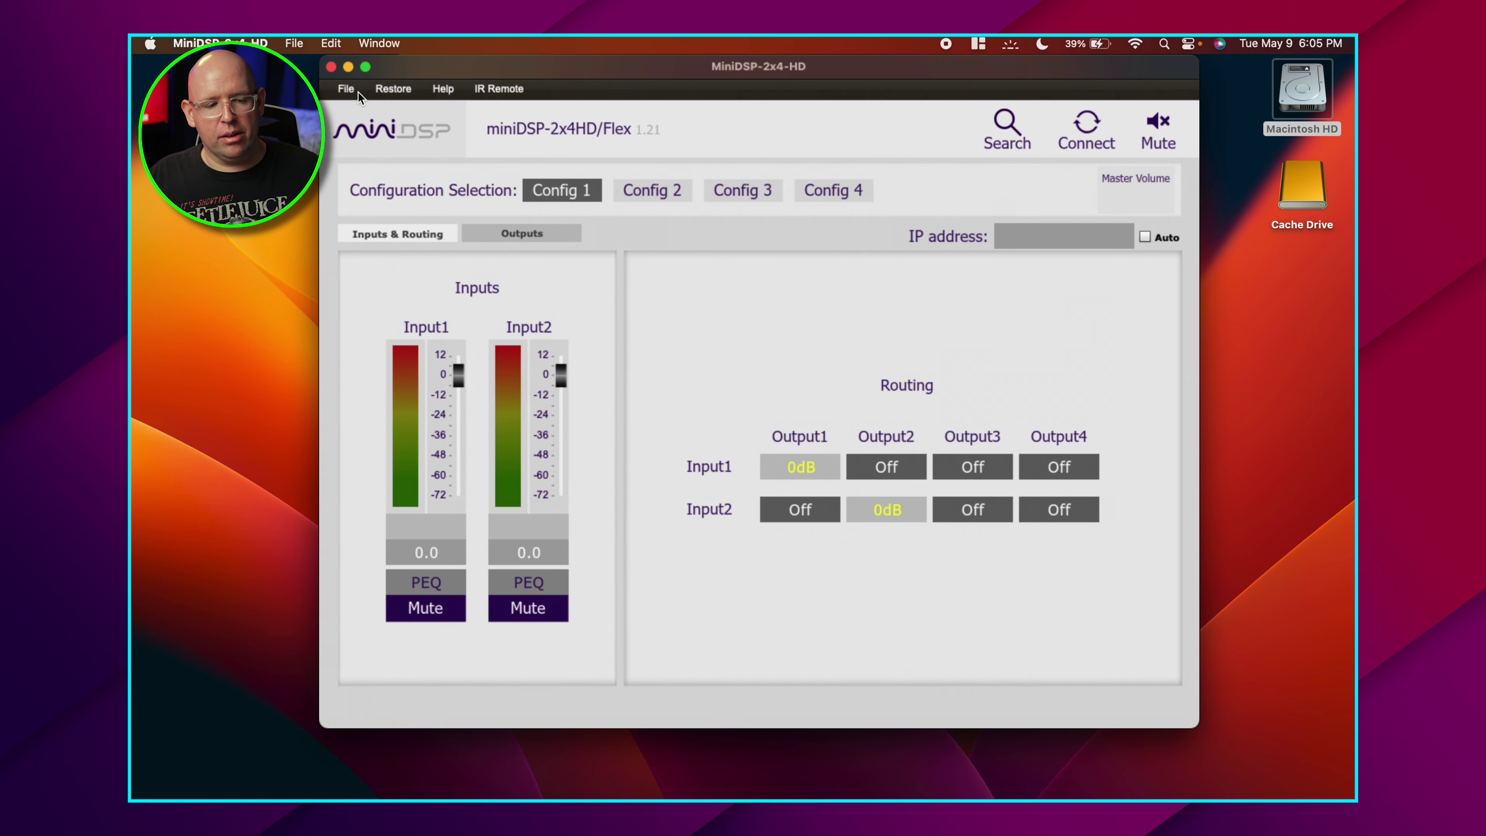
click(345, 89)
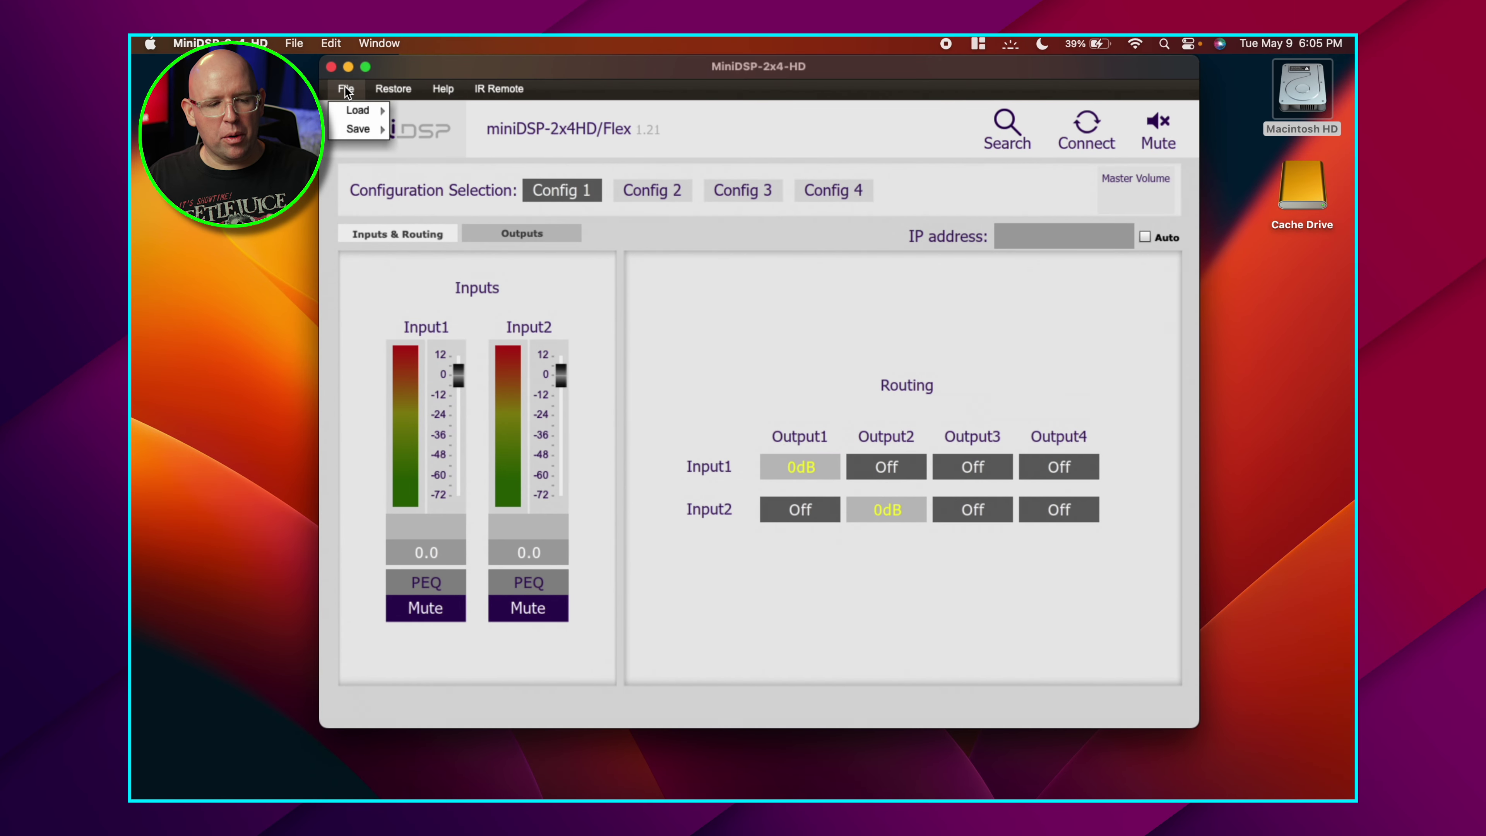
click(397, 91)
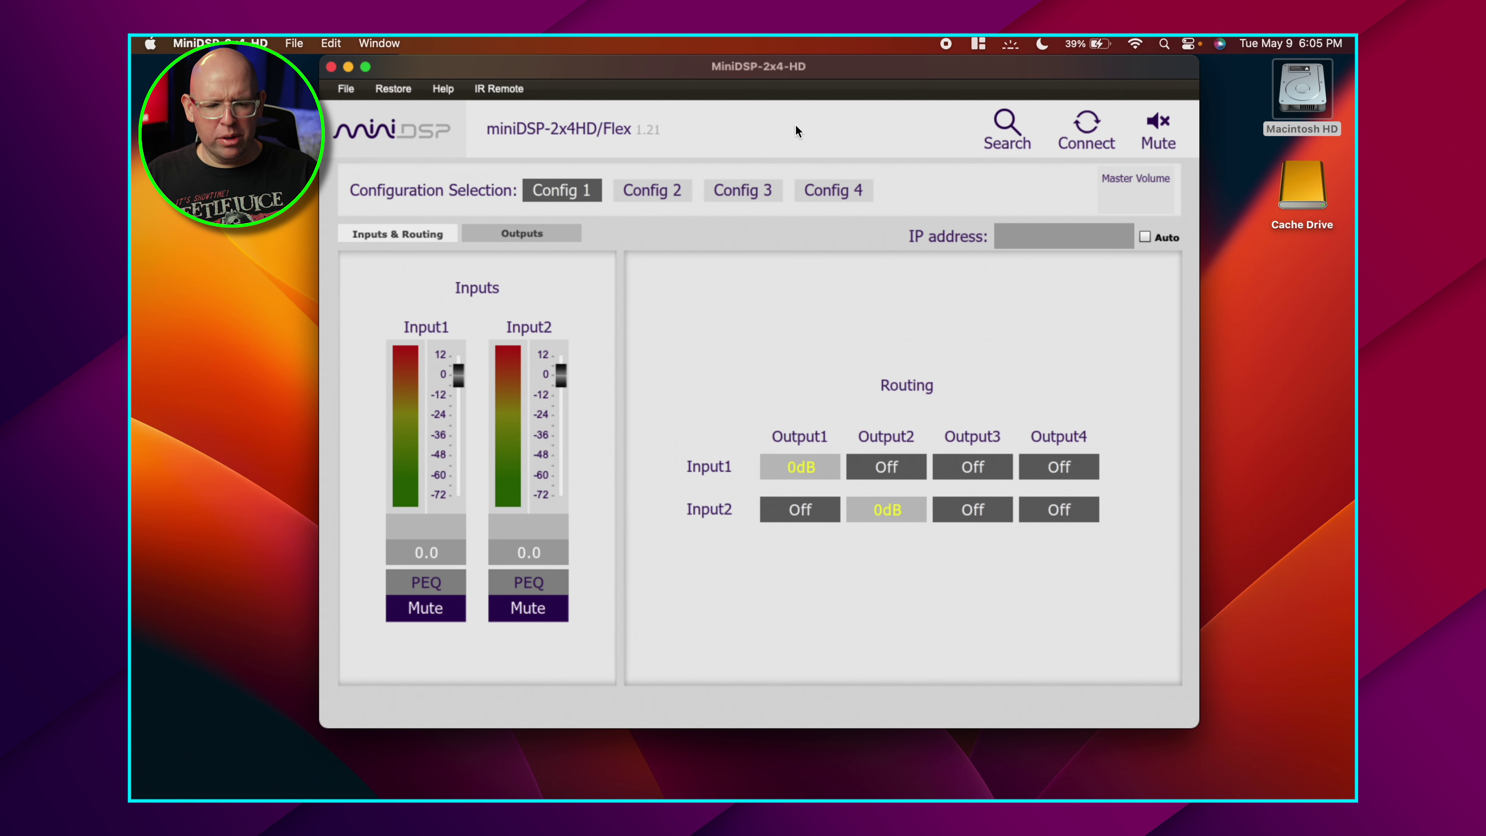
click(1088, 132)
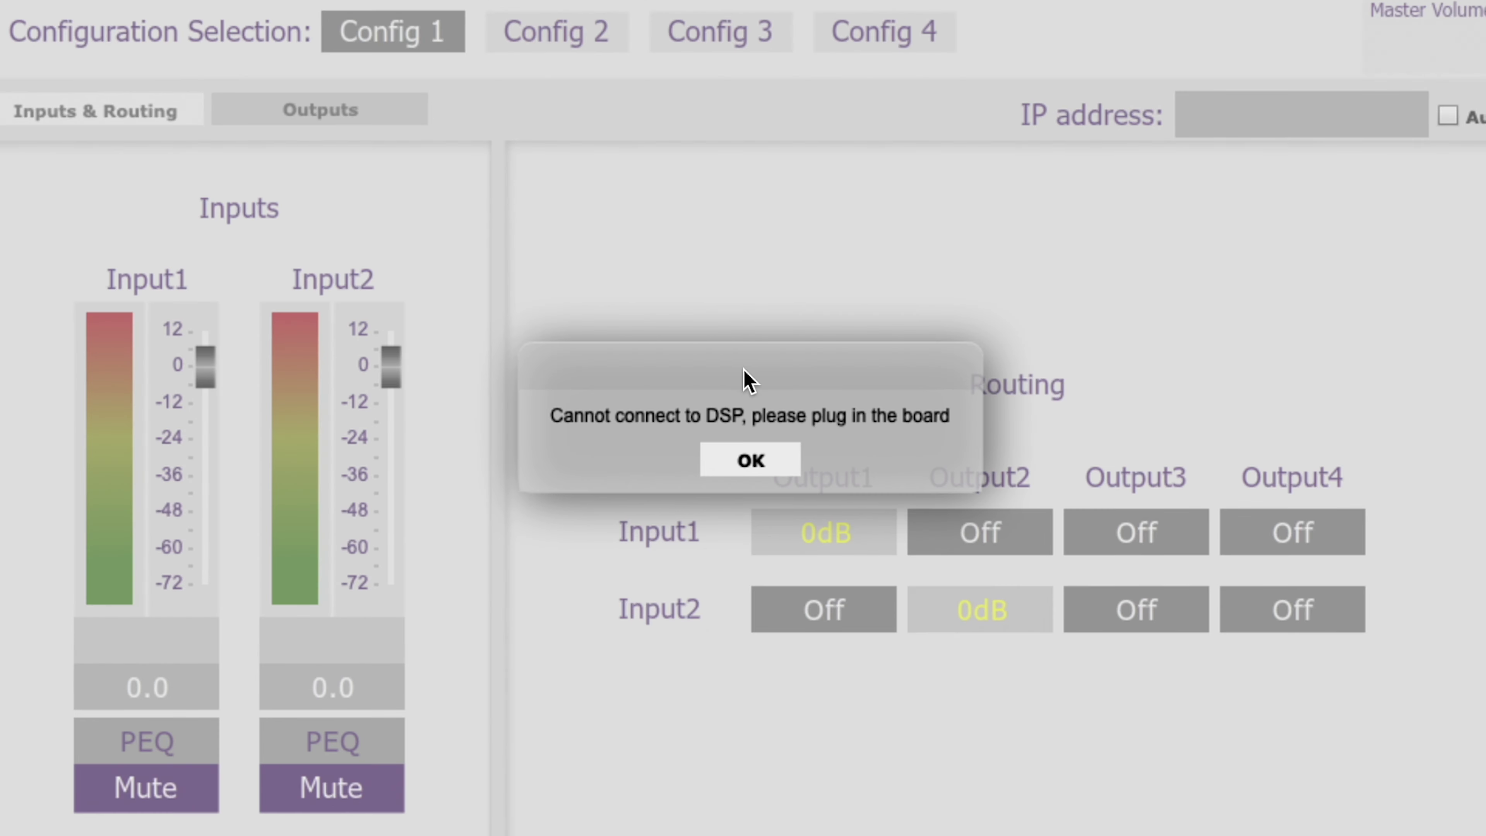
click(750, 458)
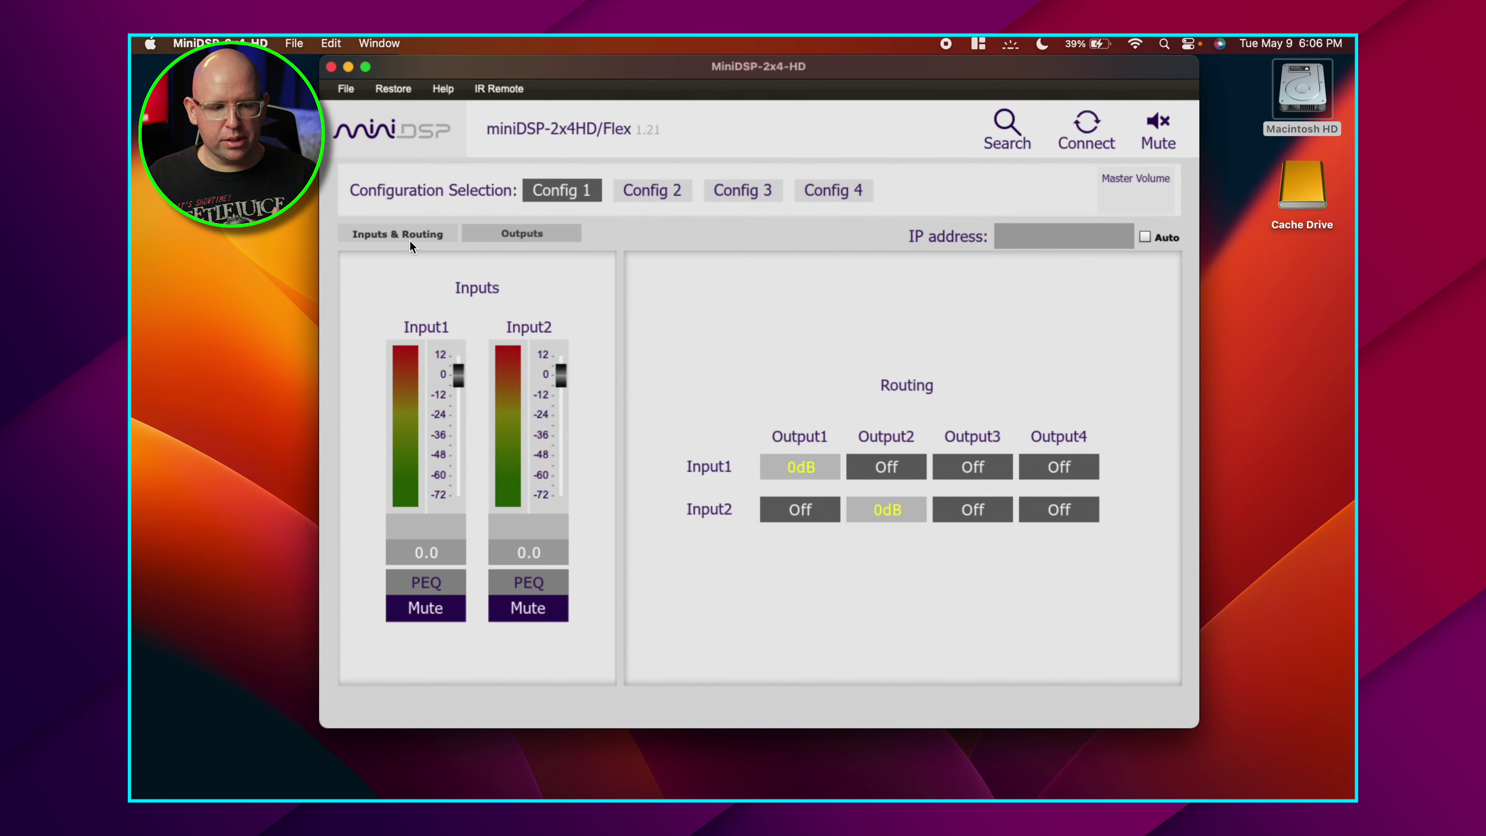
- Switch between the Outputs and Inputs & Routing pages and view Input 1's equalizer without changes
click(526, 237)
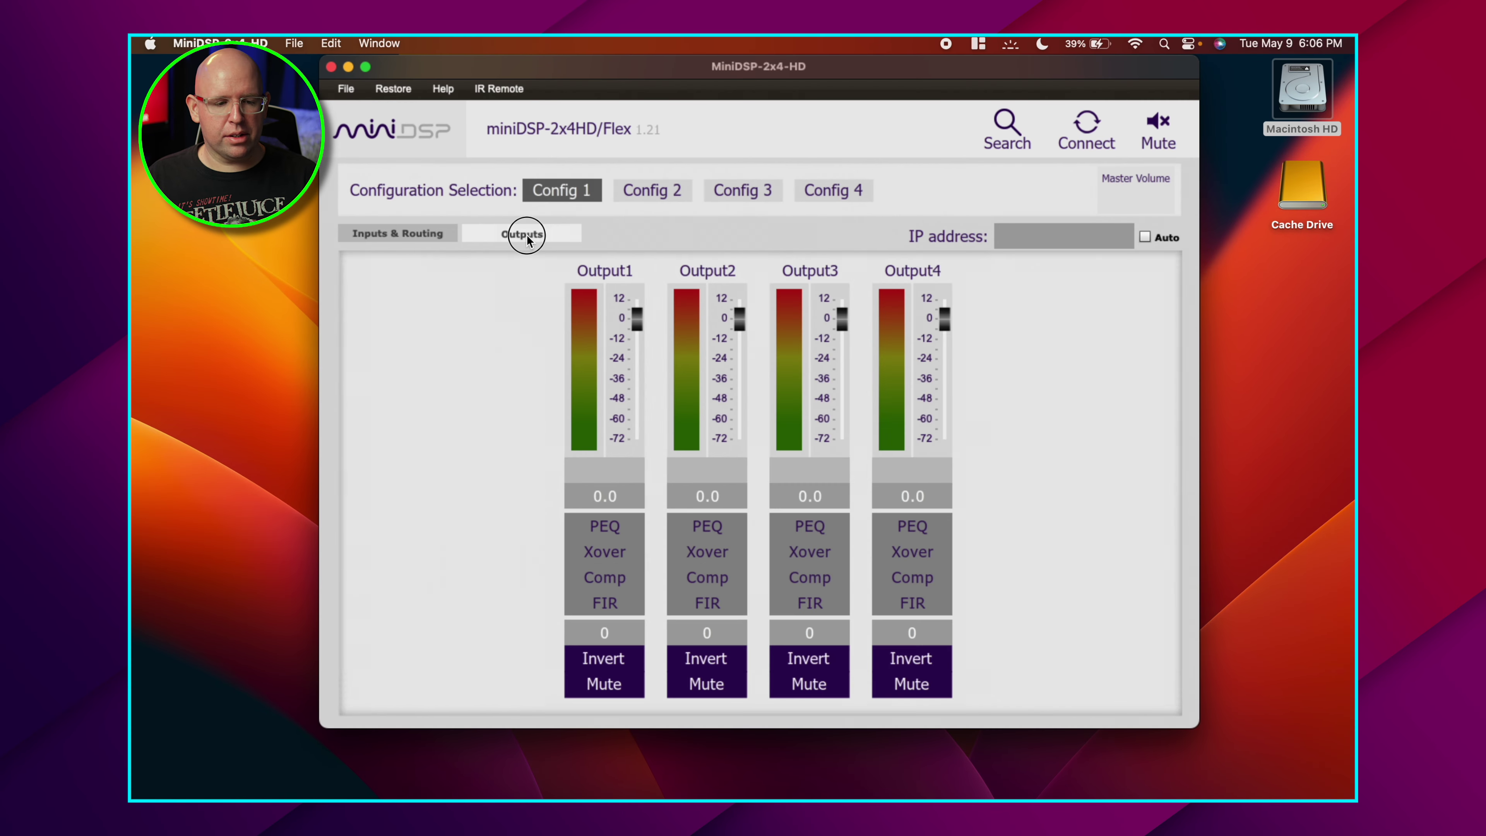
click(416, 234)
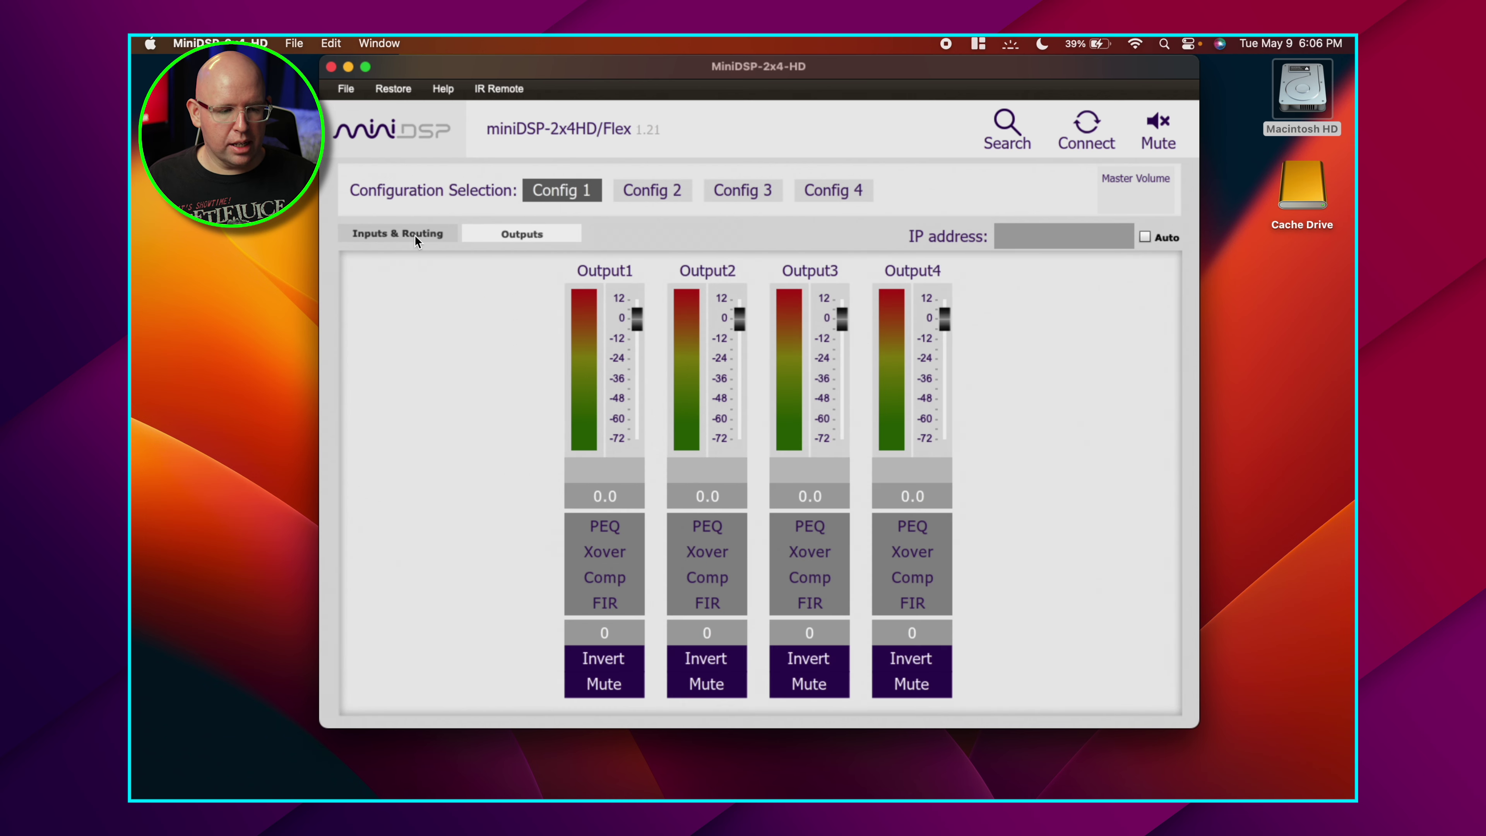
click(414, 234)
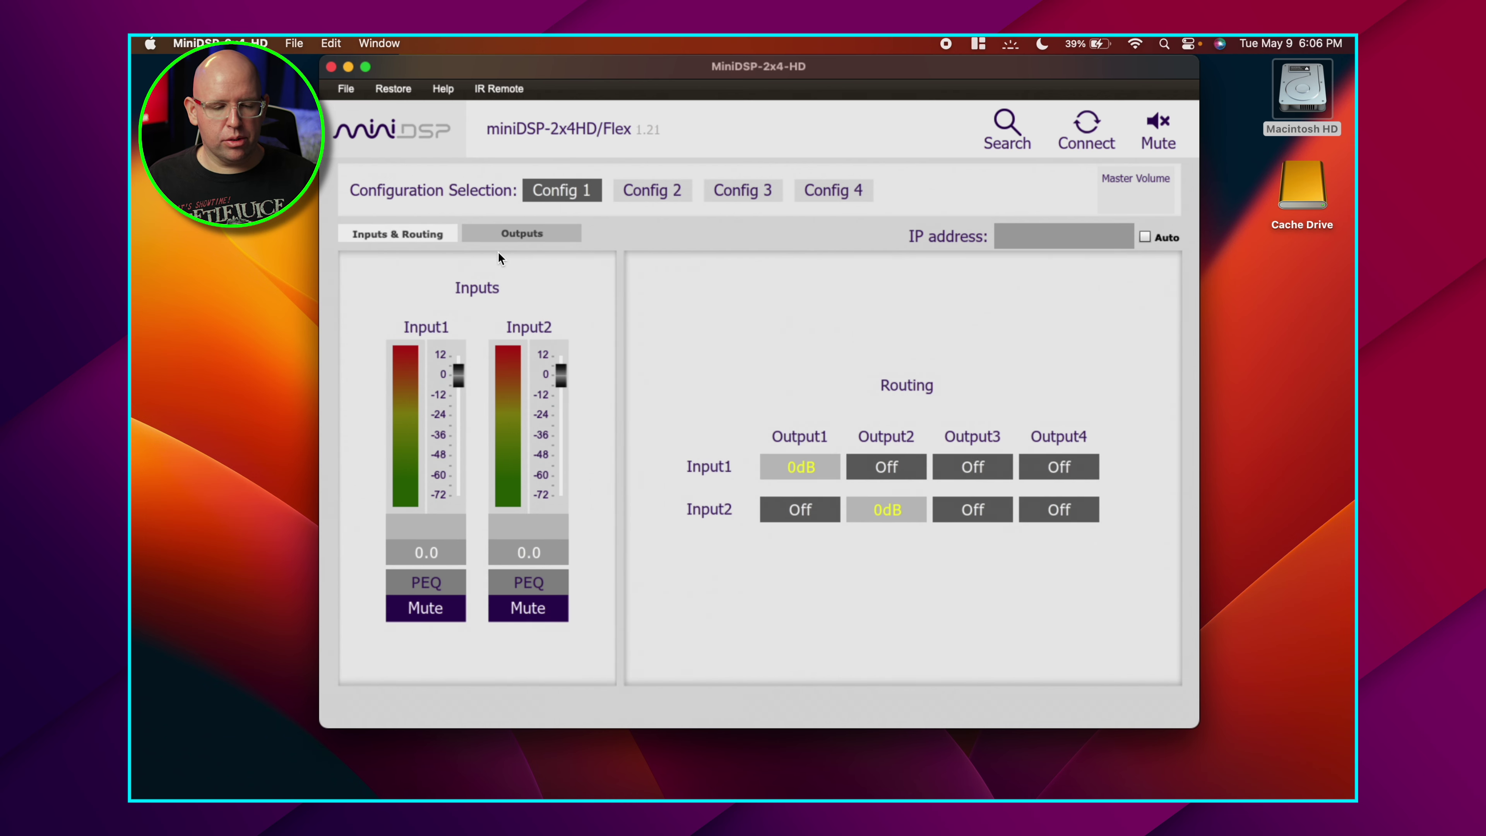
click(500, 235)
click(412, 233)
click(506, 234)
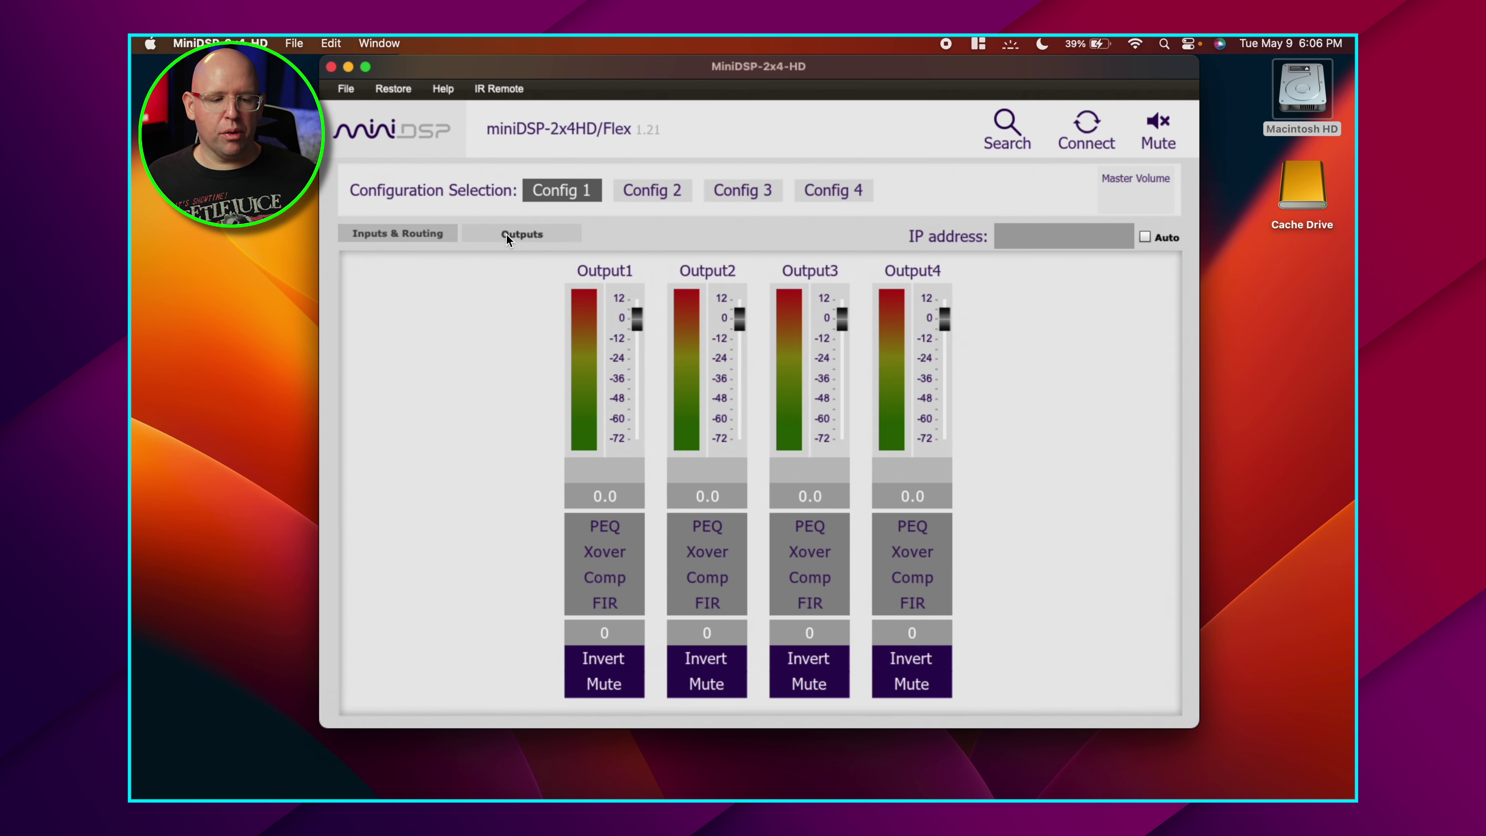
click(415, 235)
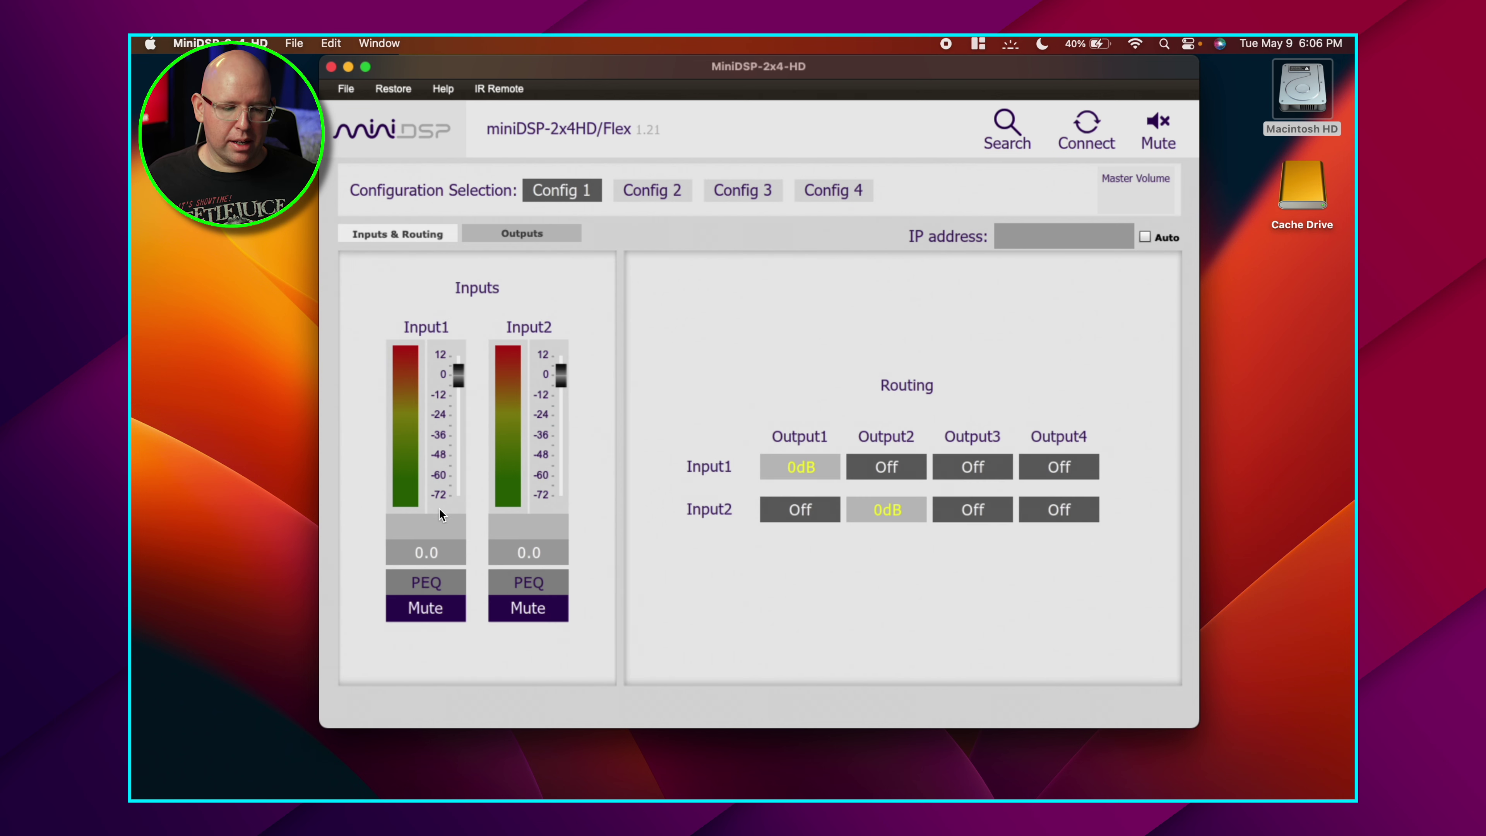
click(440, 581)
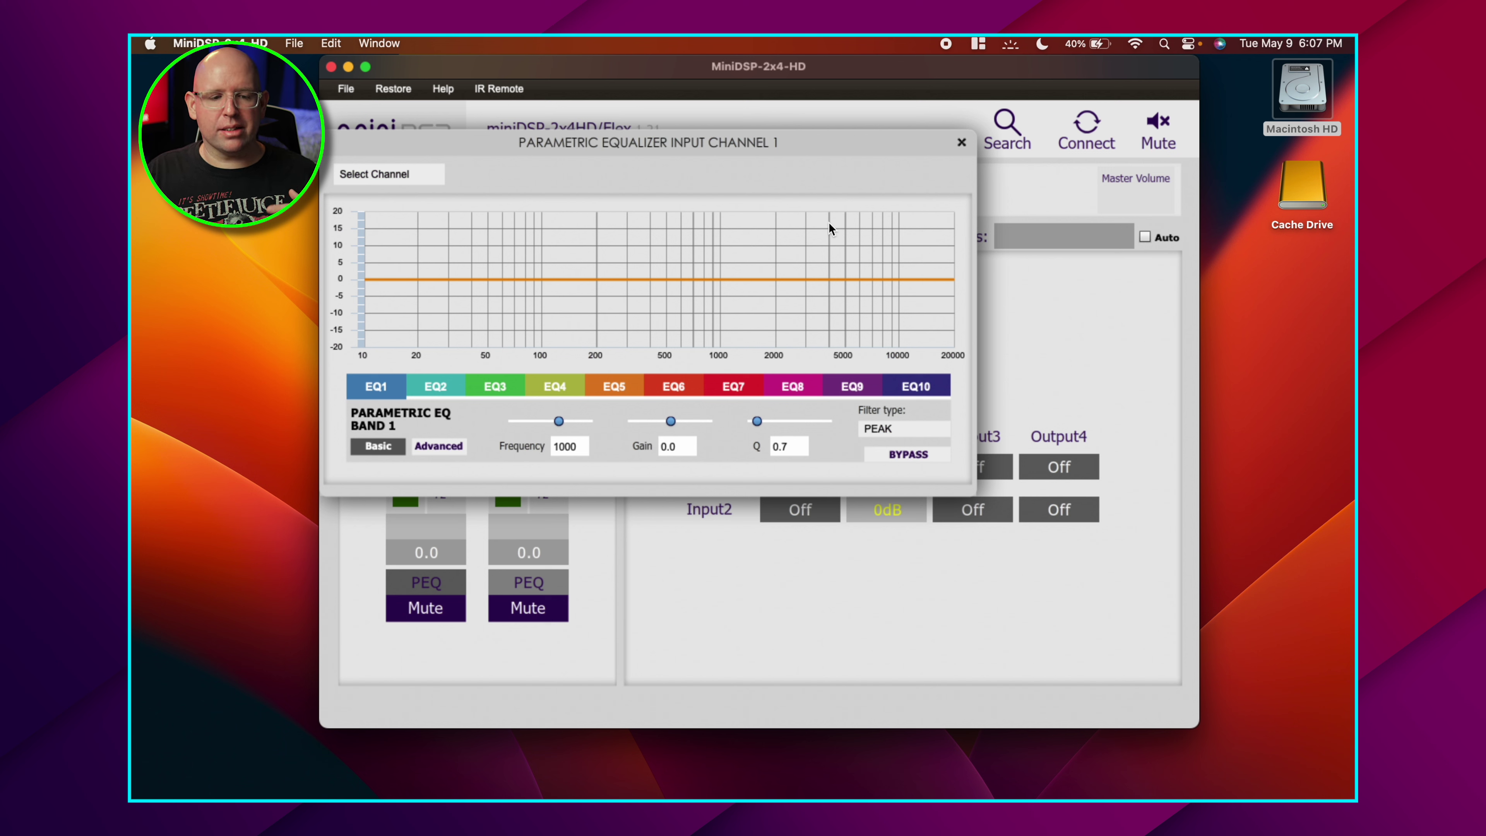
click(961, 143)
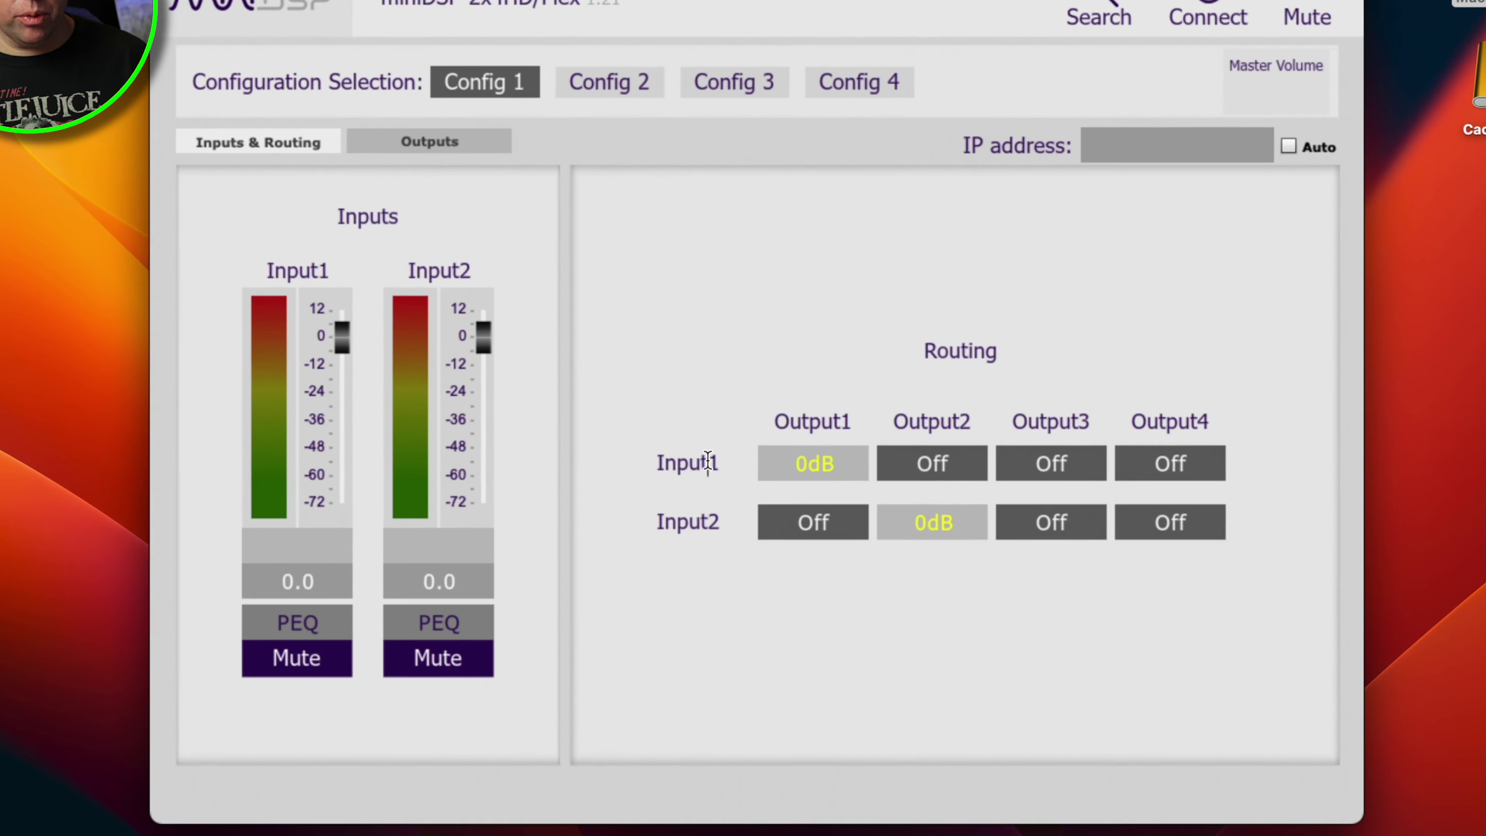
- Rename Input1 to AVR OUT, turn off Input2→Output2, and route AVR OUT to Outputs 2–4 at 0dB
double_click(725, 466)
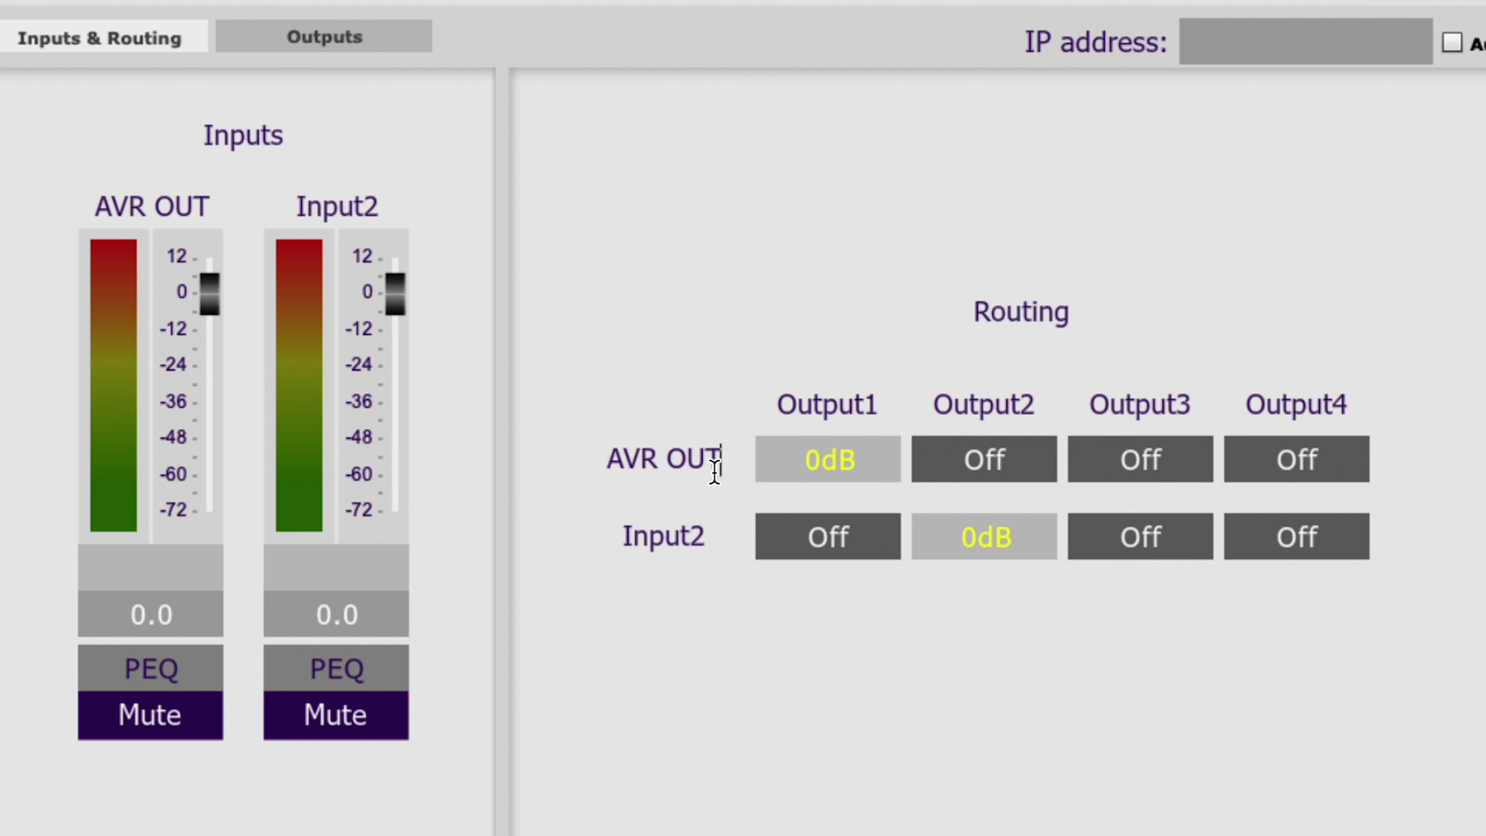
click(986, 537)
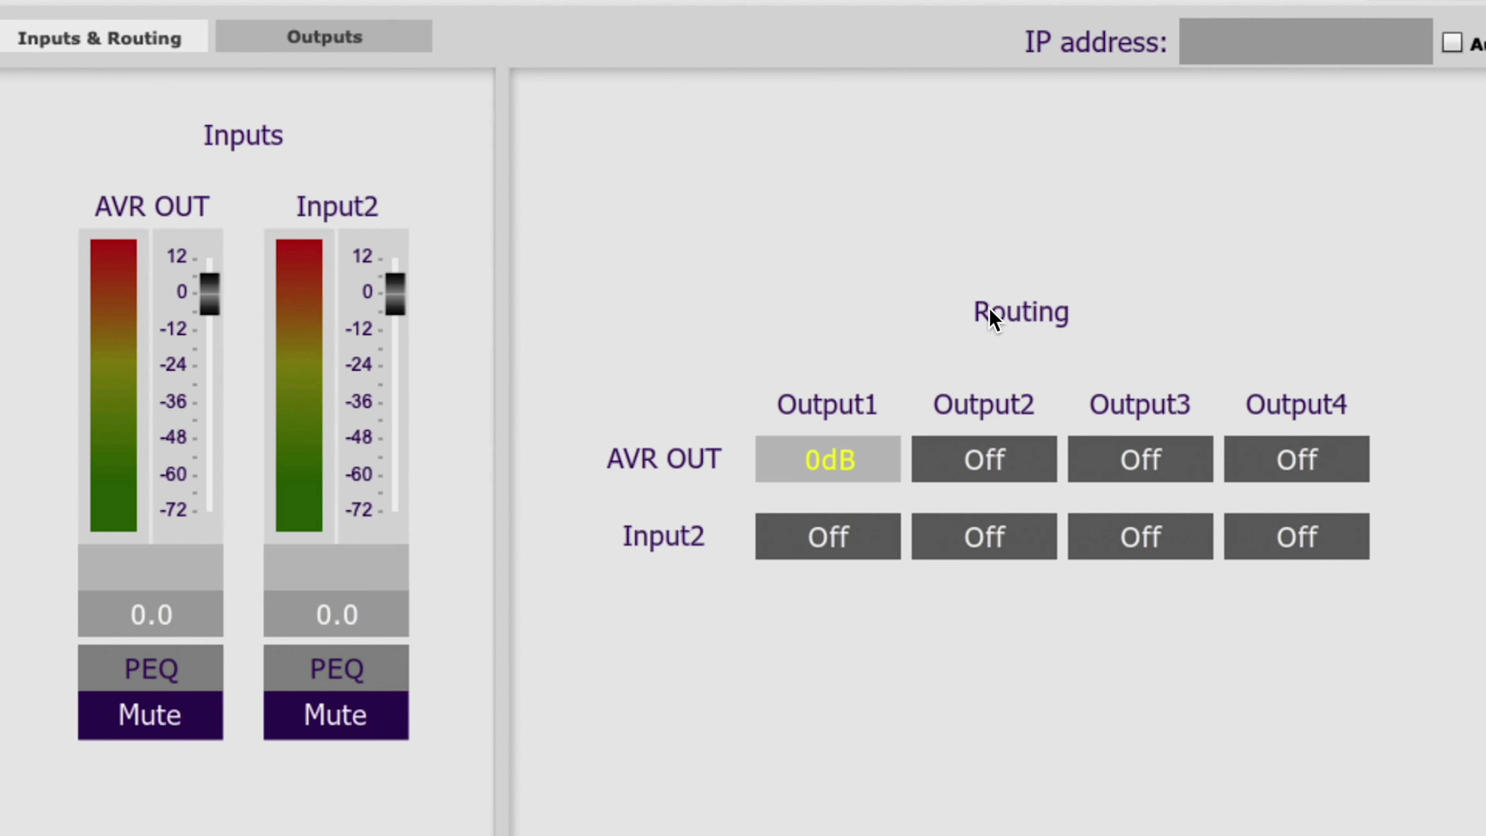
click(1018, 458)
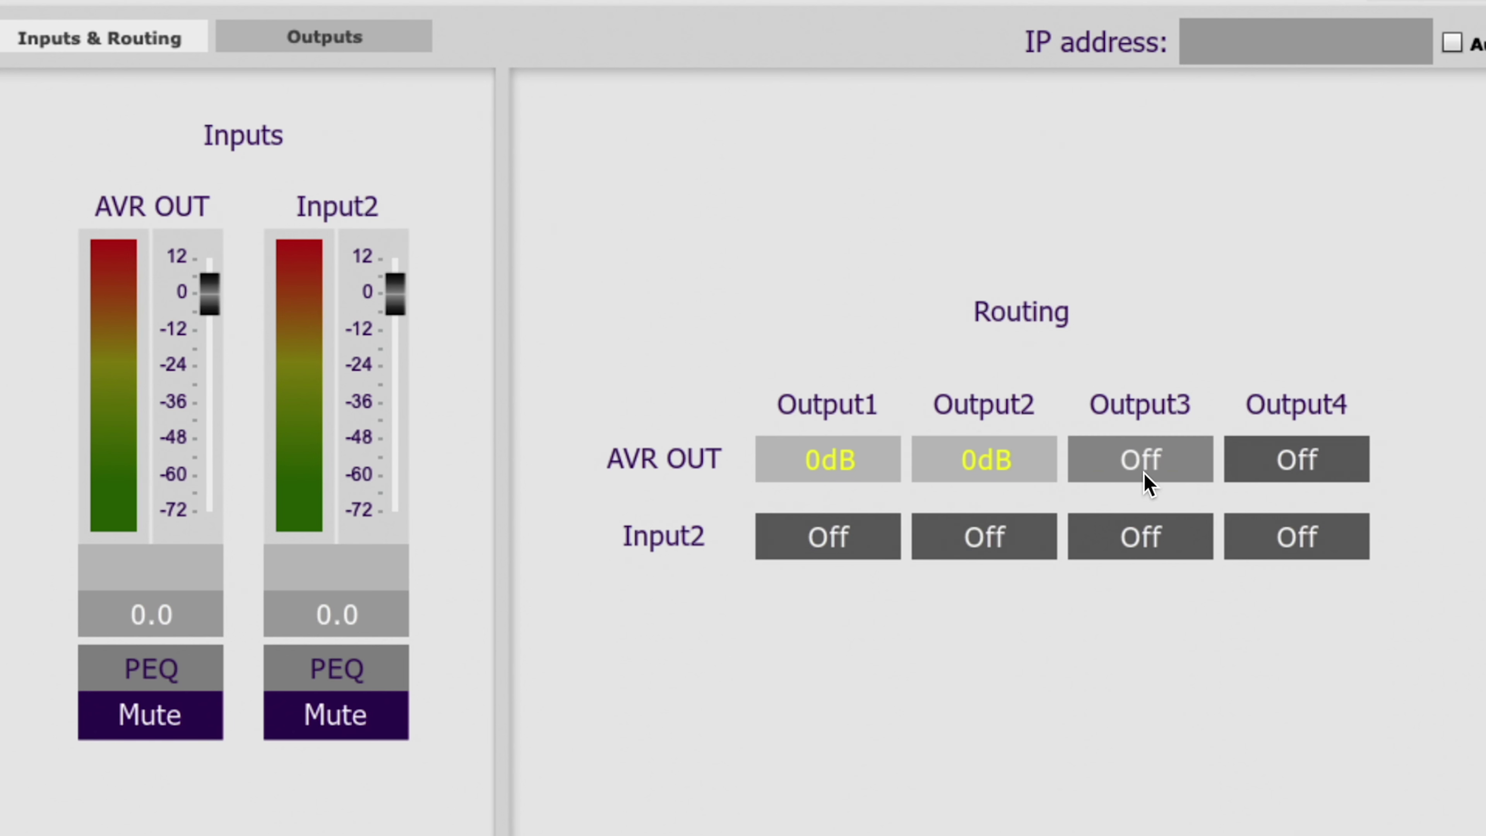
click(1147, 471)
click(1284, 463)
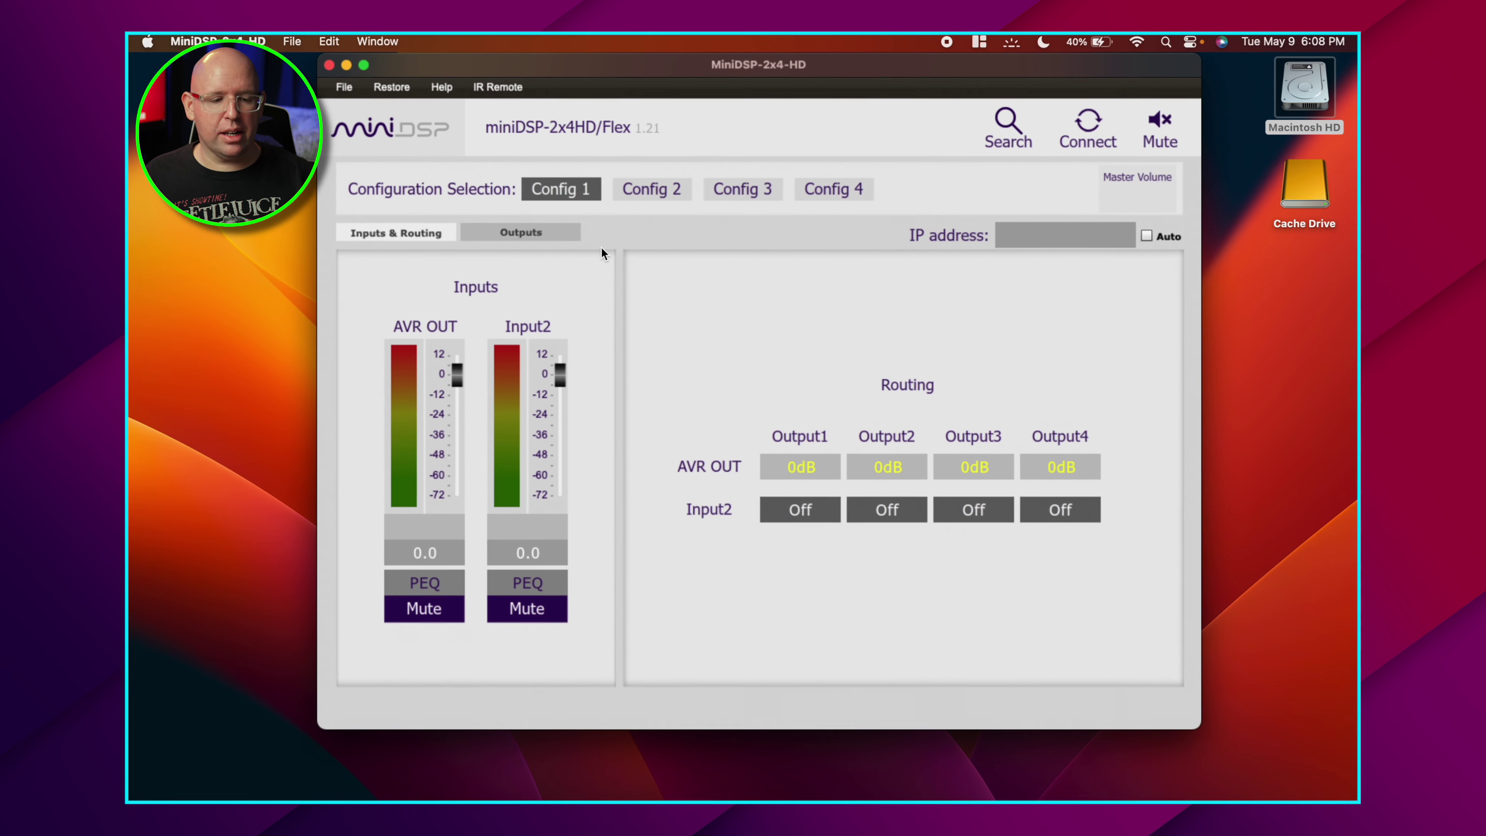
click(391, 44)
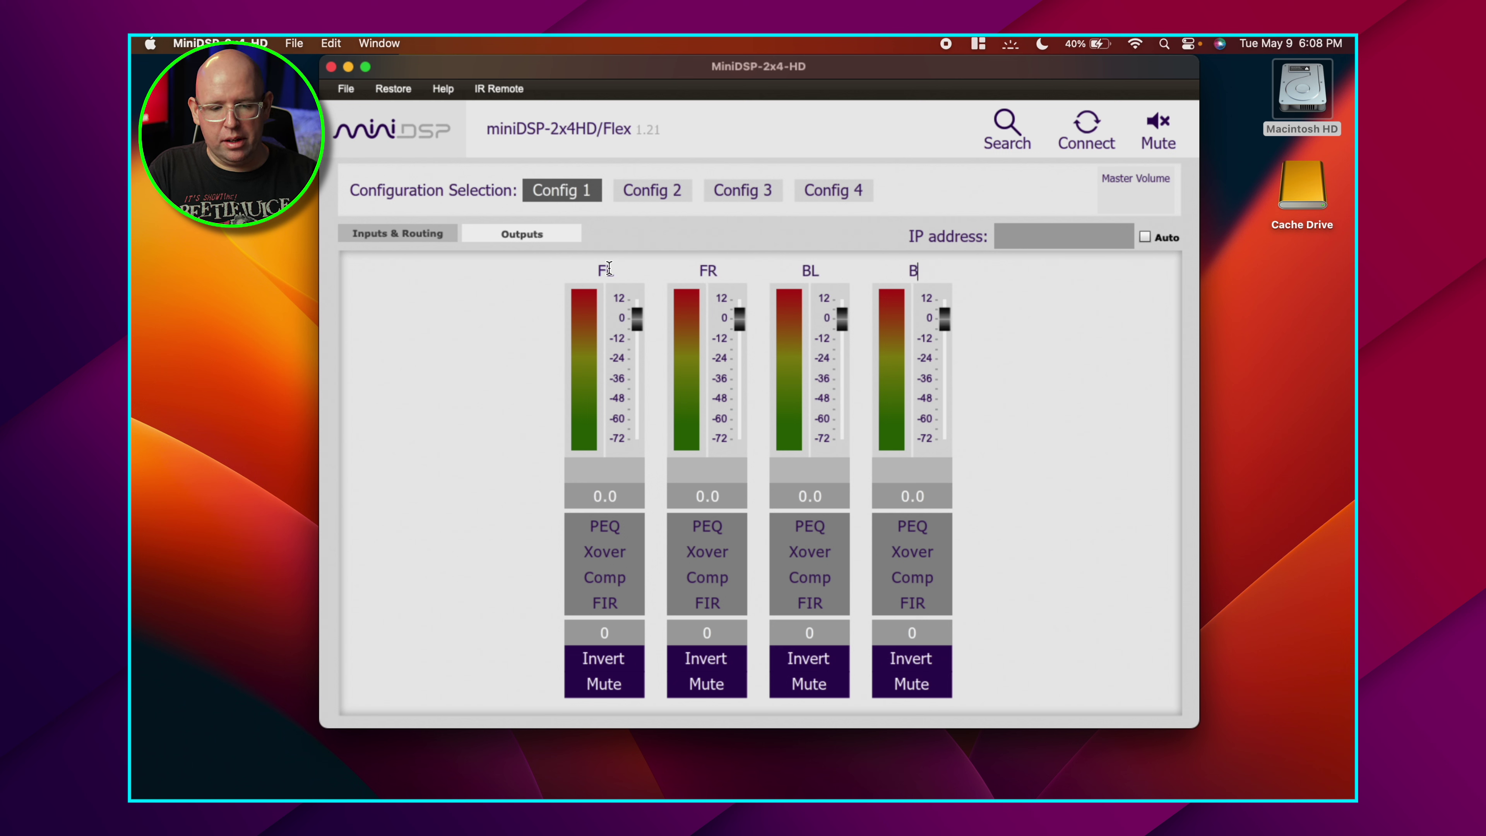
- Review the routing grid under the new FL/FR/BL/BR names, then return to the Outputs page
click(416, 229)
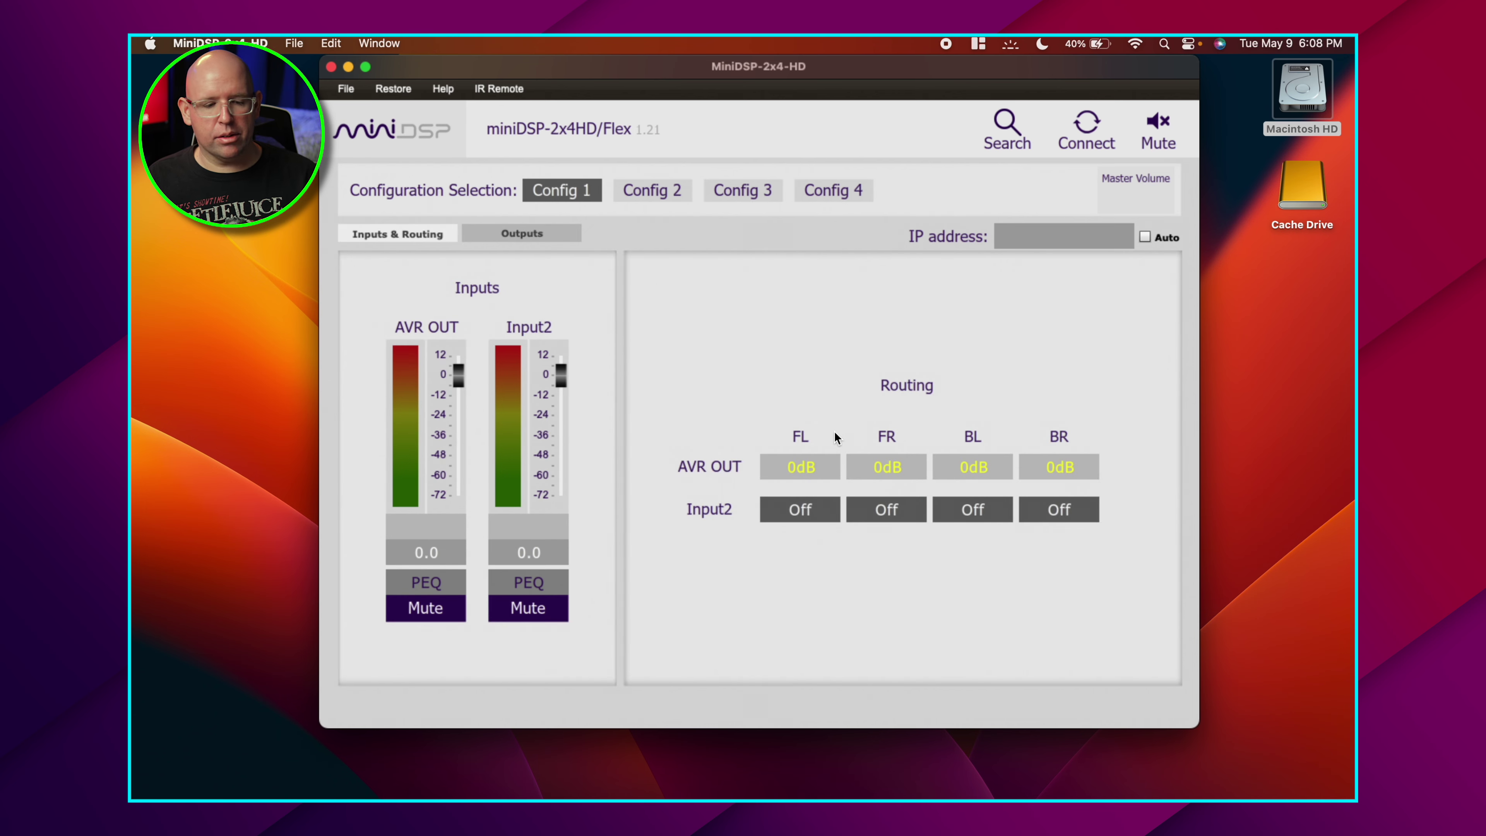
click(527, 234)
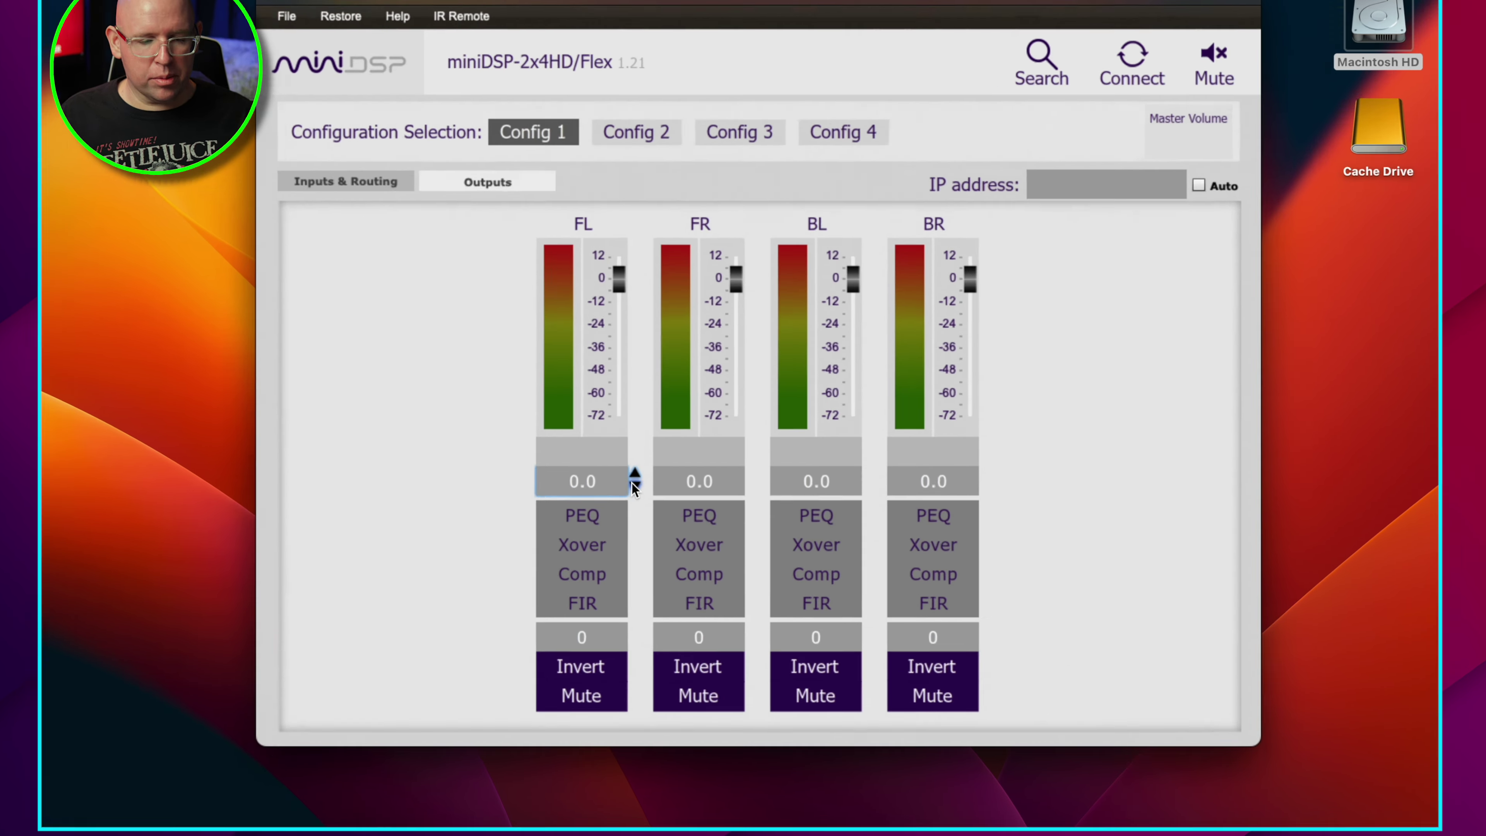
- Nudge FL's output gain down and bring up the FL output's parametric equalizer
click(651, 500)
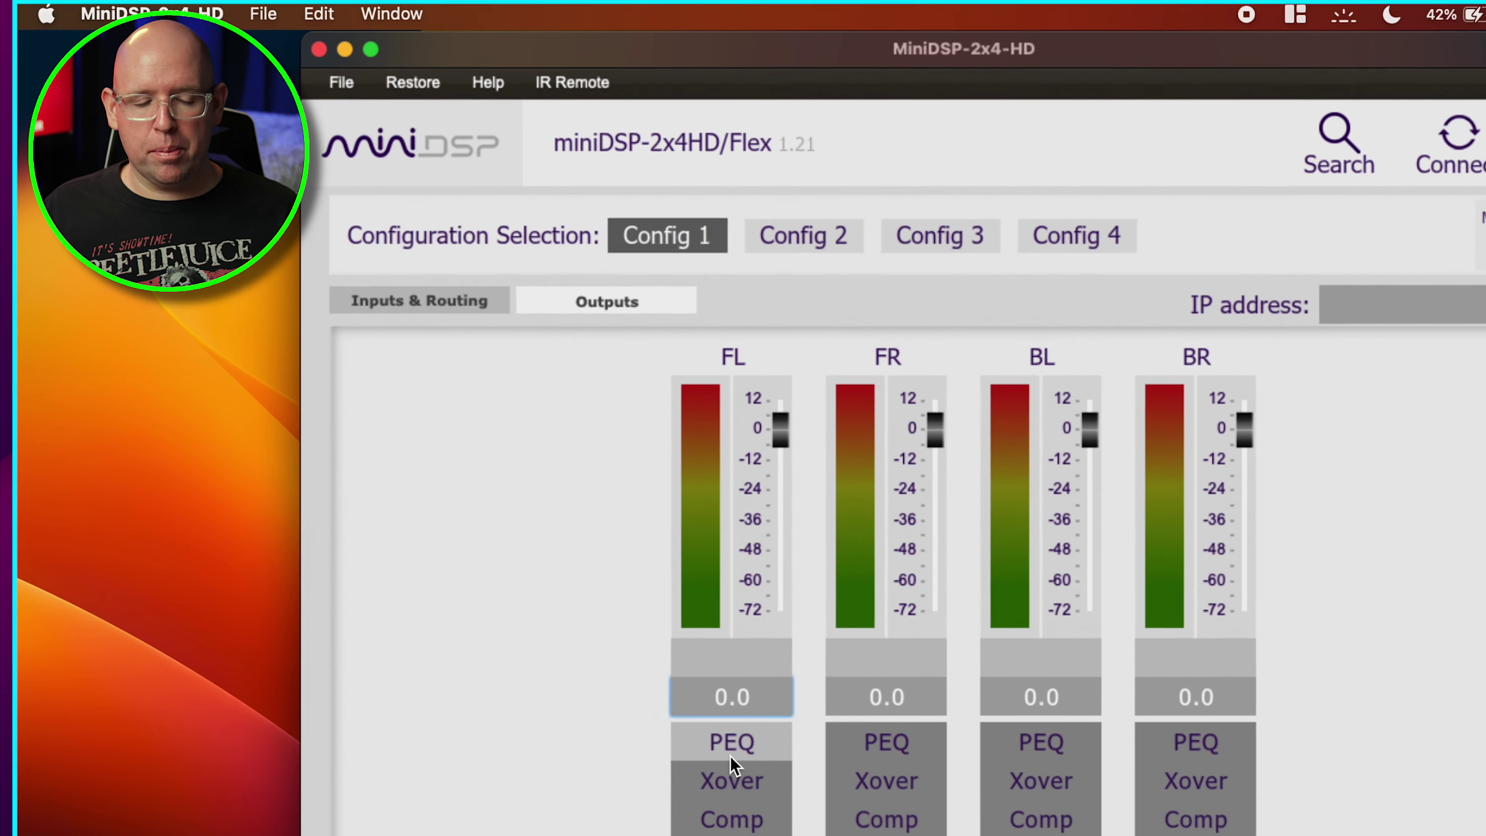
click(603, 534)
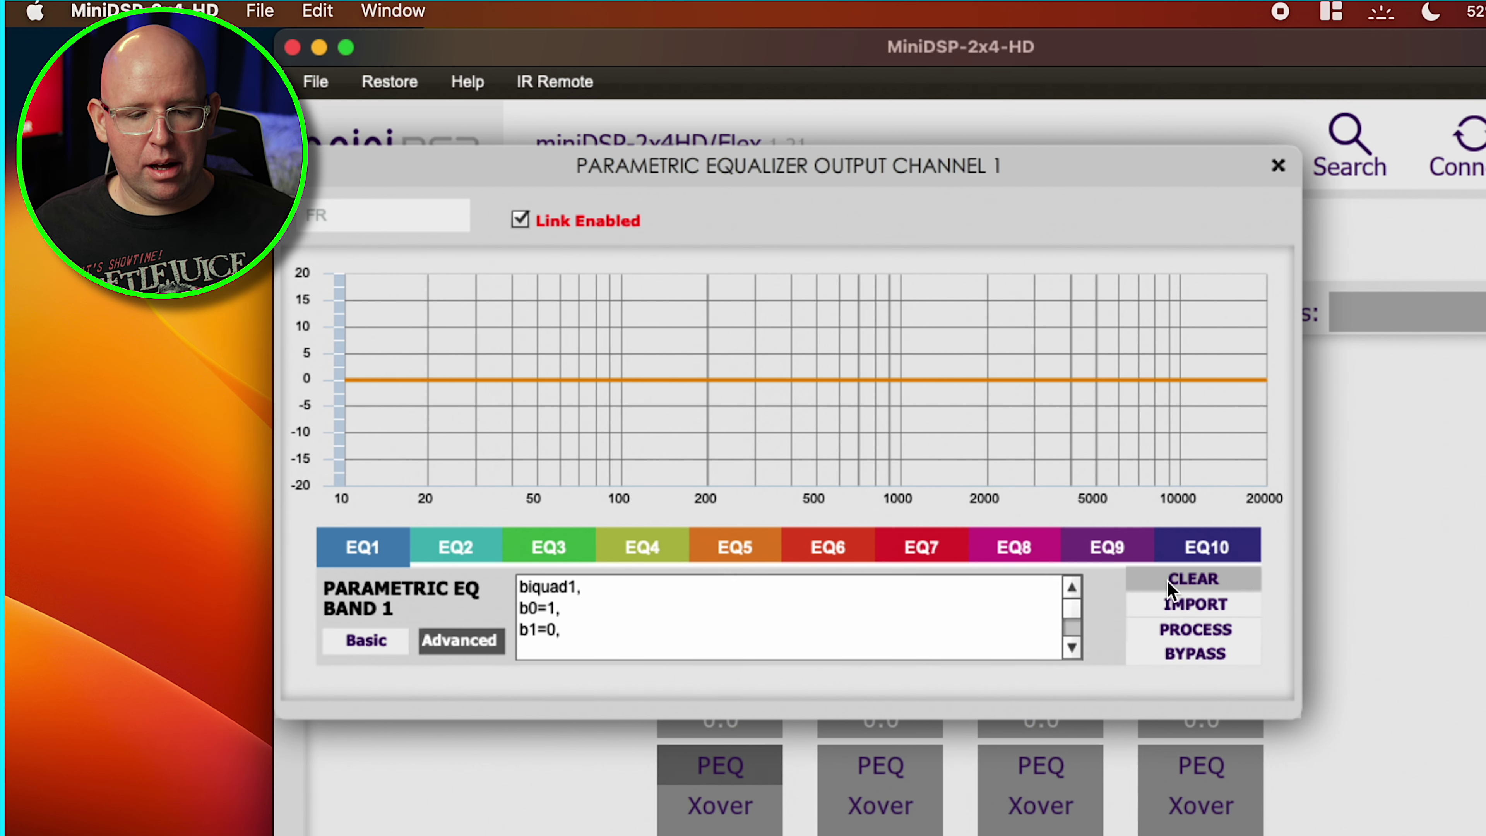
- Cancel a filter file import for FL and close the Output Channel 1 equalizer
click(1208, 600)
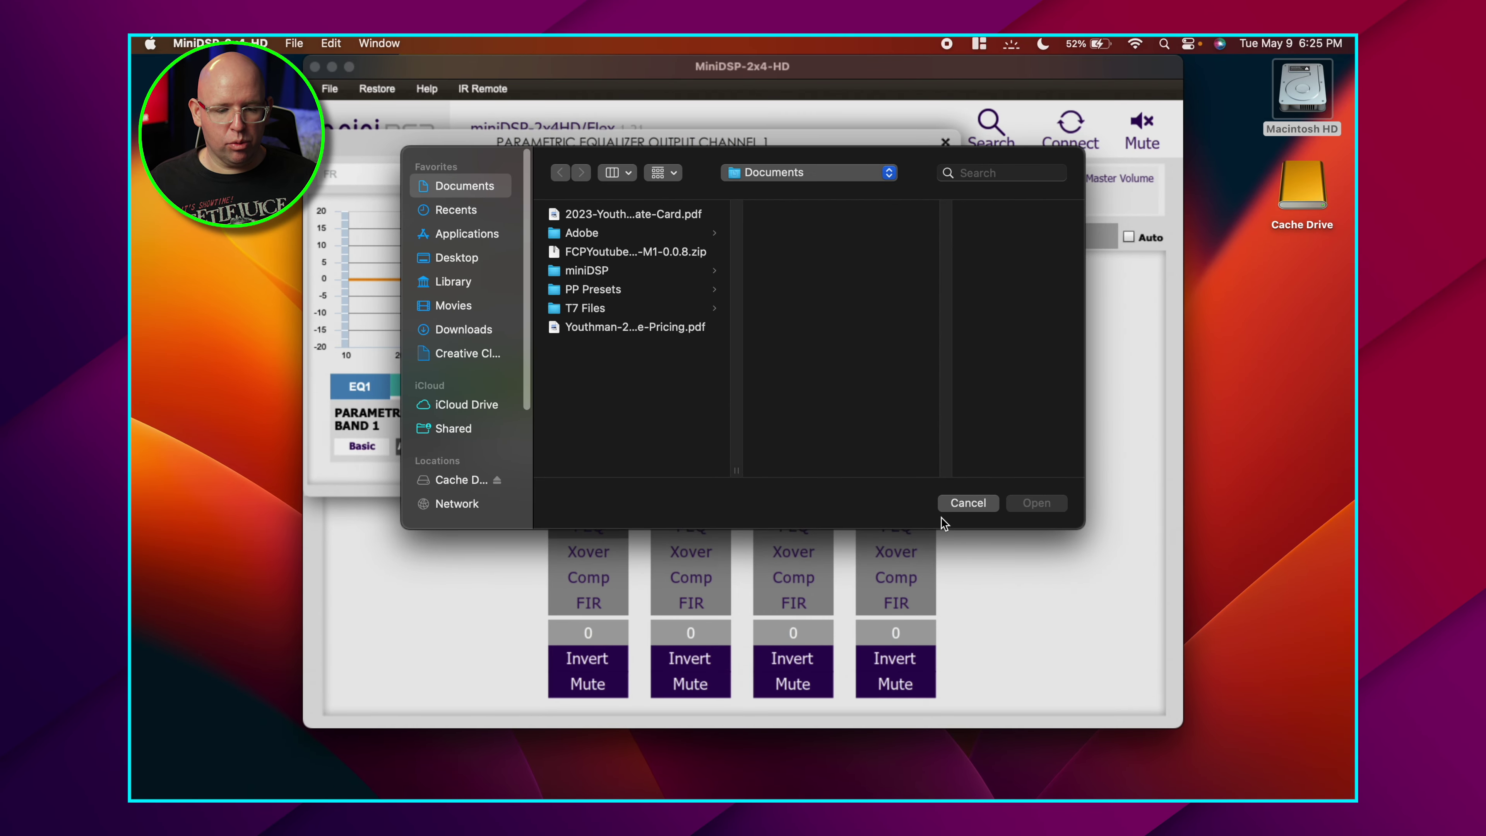
click(959, 499)
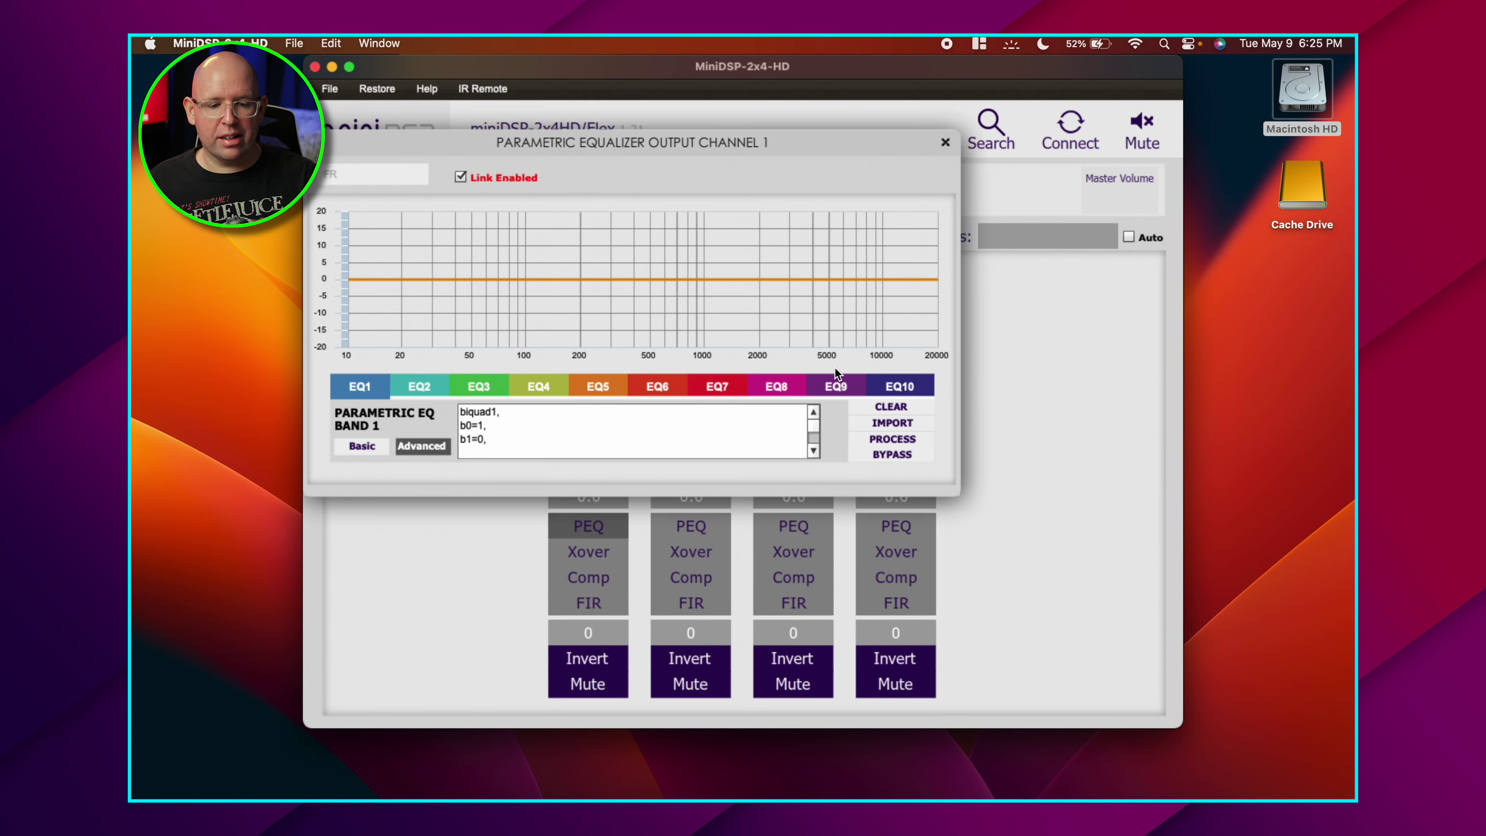
click(946, 143)
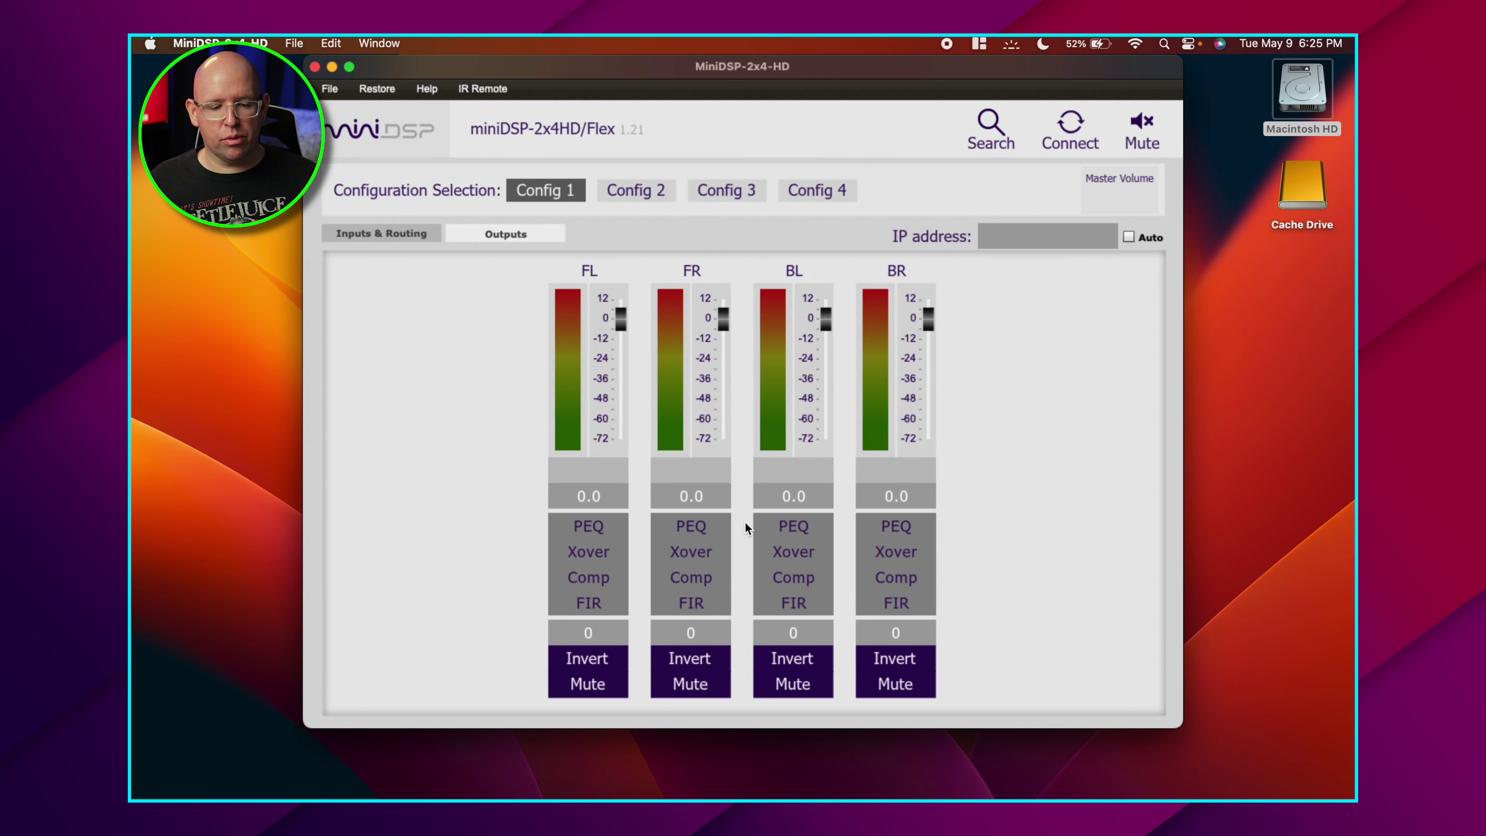
- View BL's equalizer in raw biquad mode, cancel a filter import, and close it
click(793, 526)
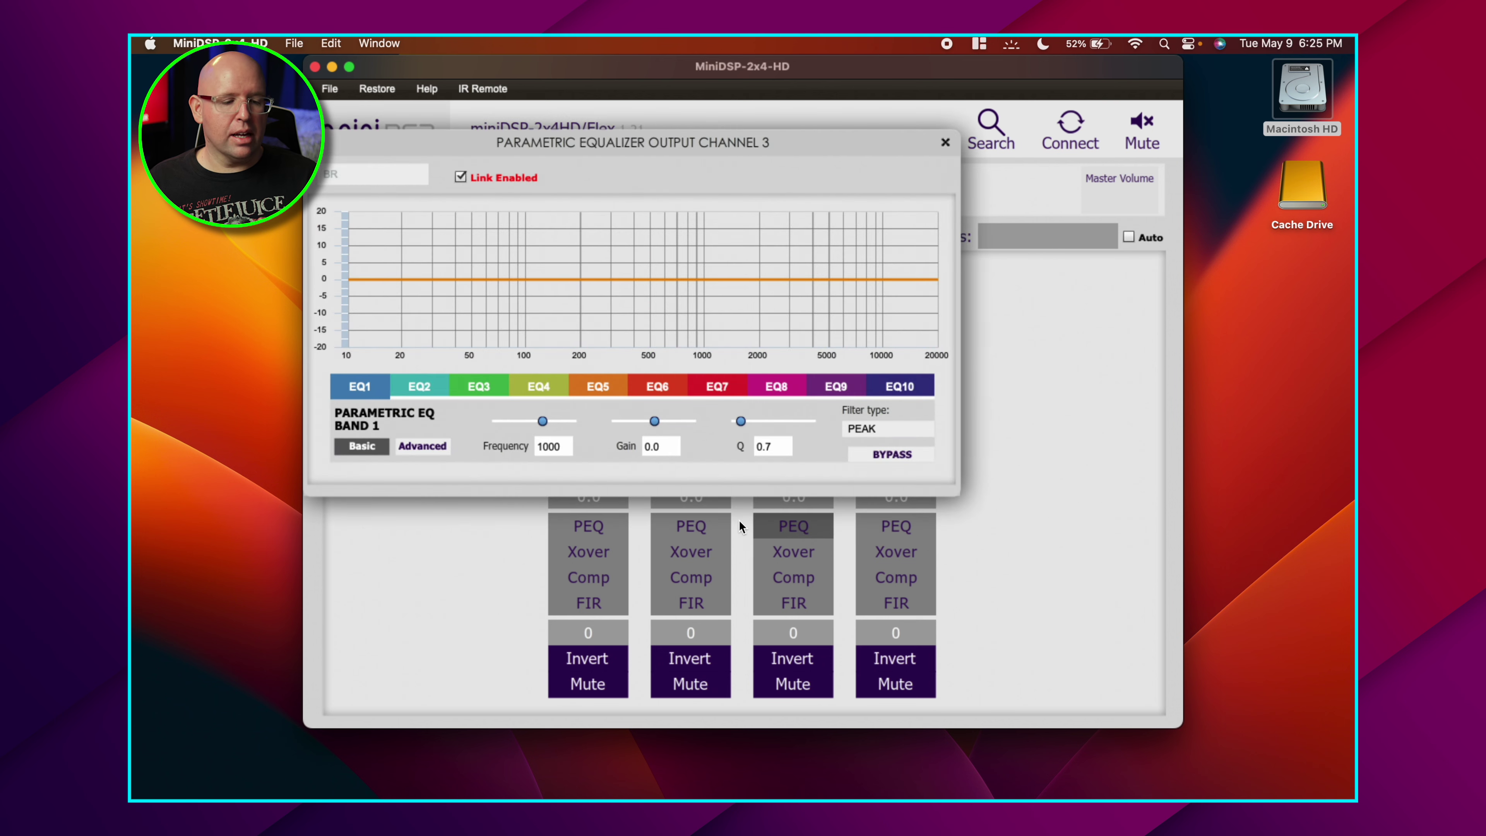
click(422, 448)
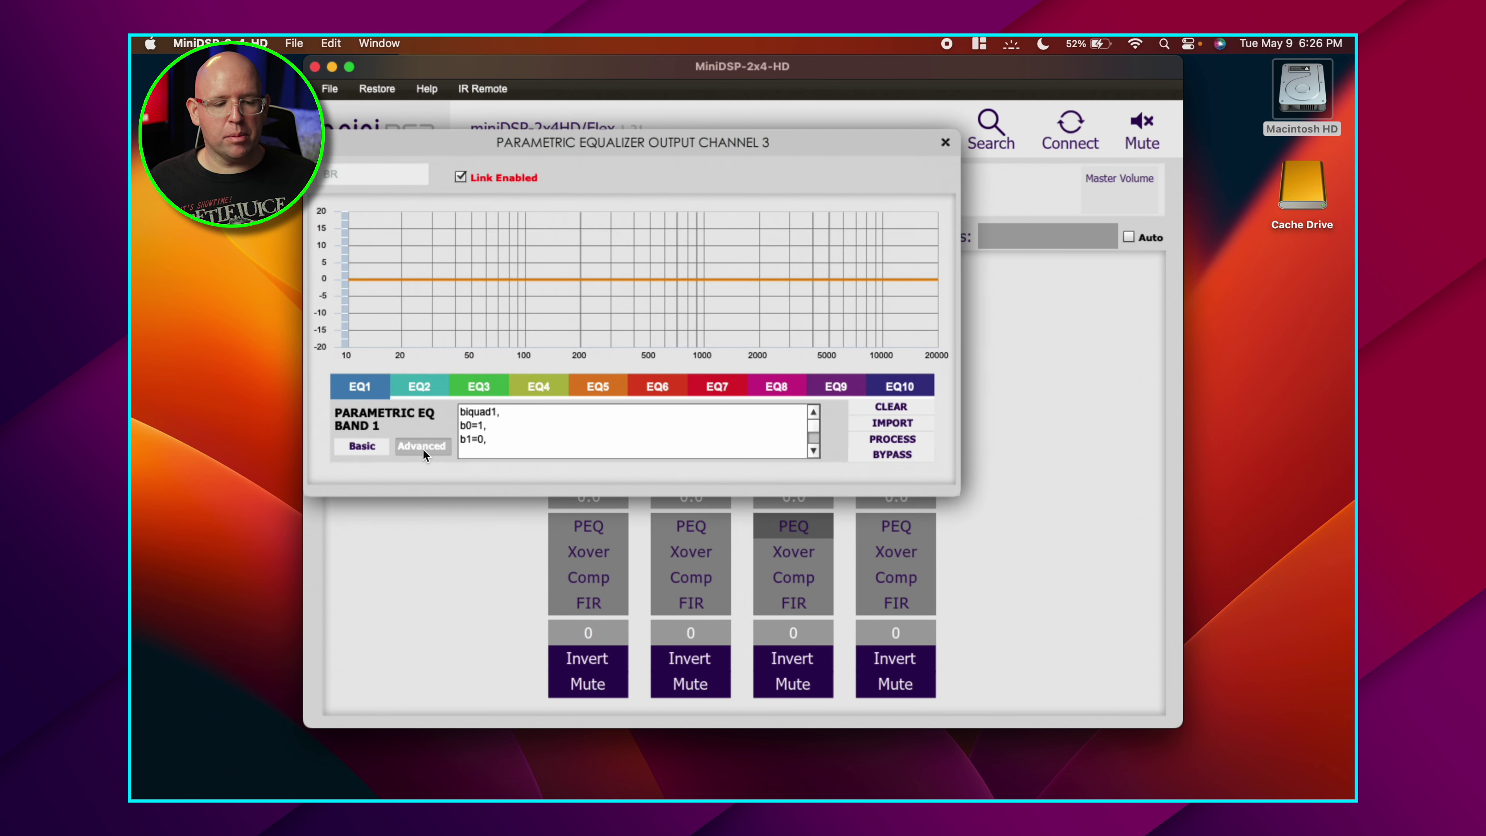
click(912, 423)
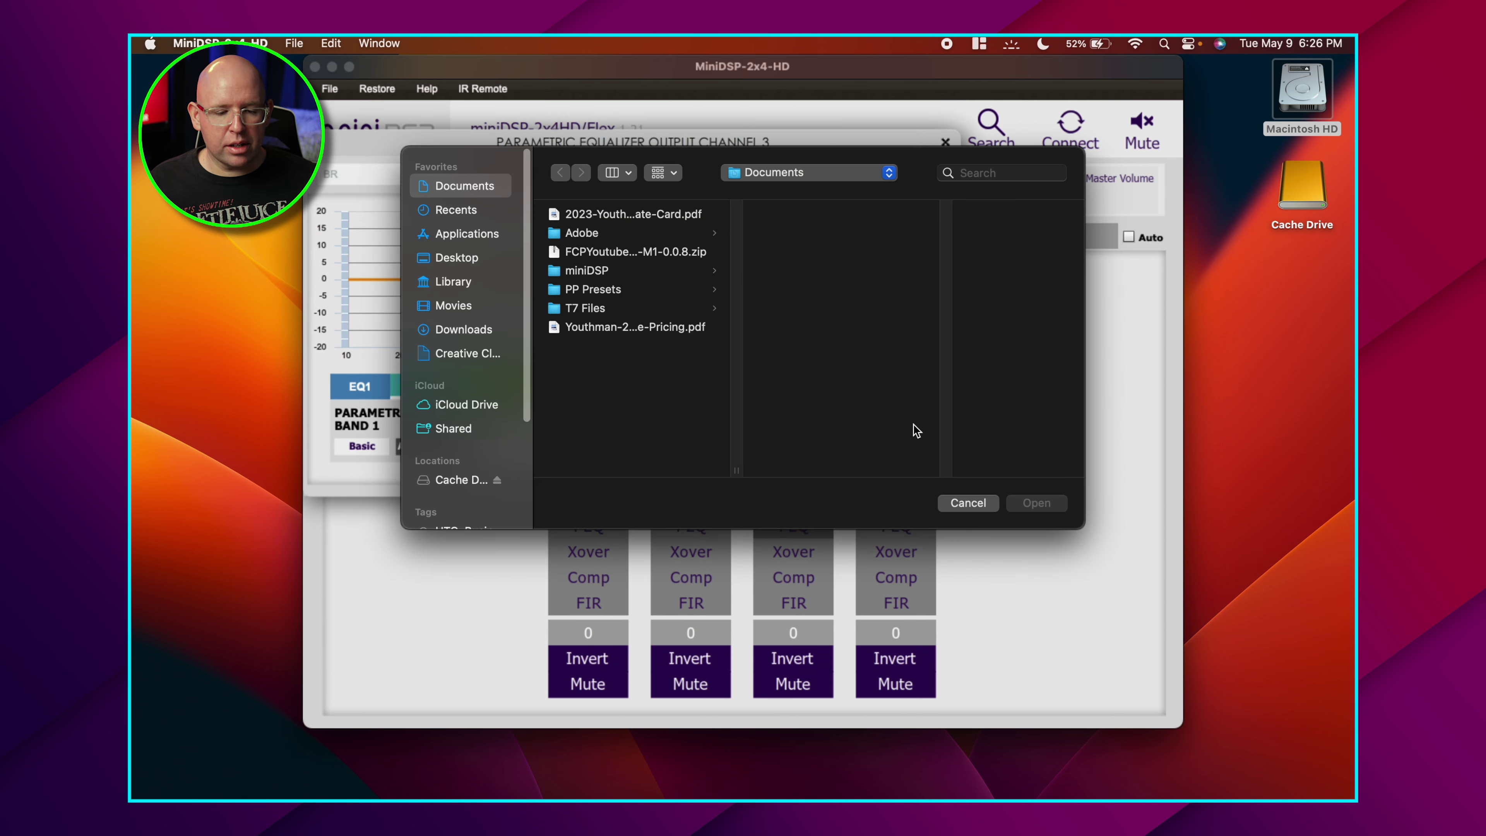
click(968, 509)
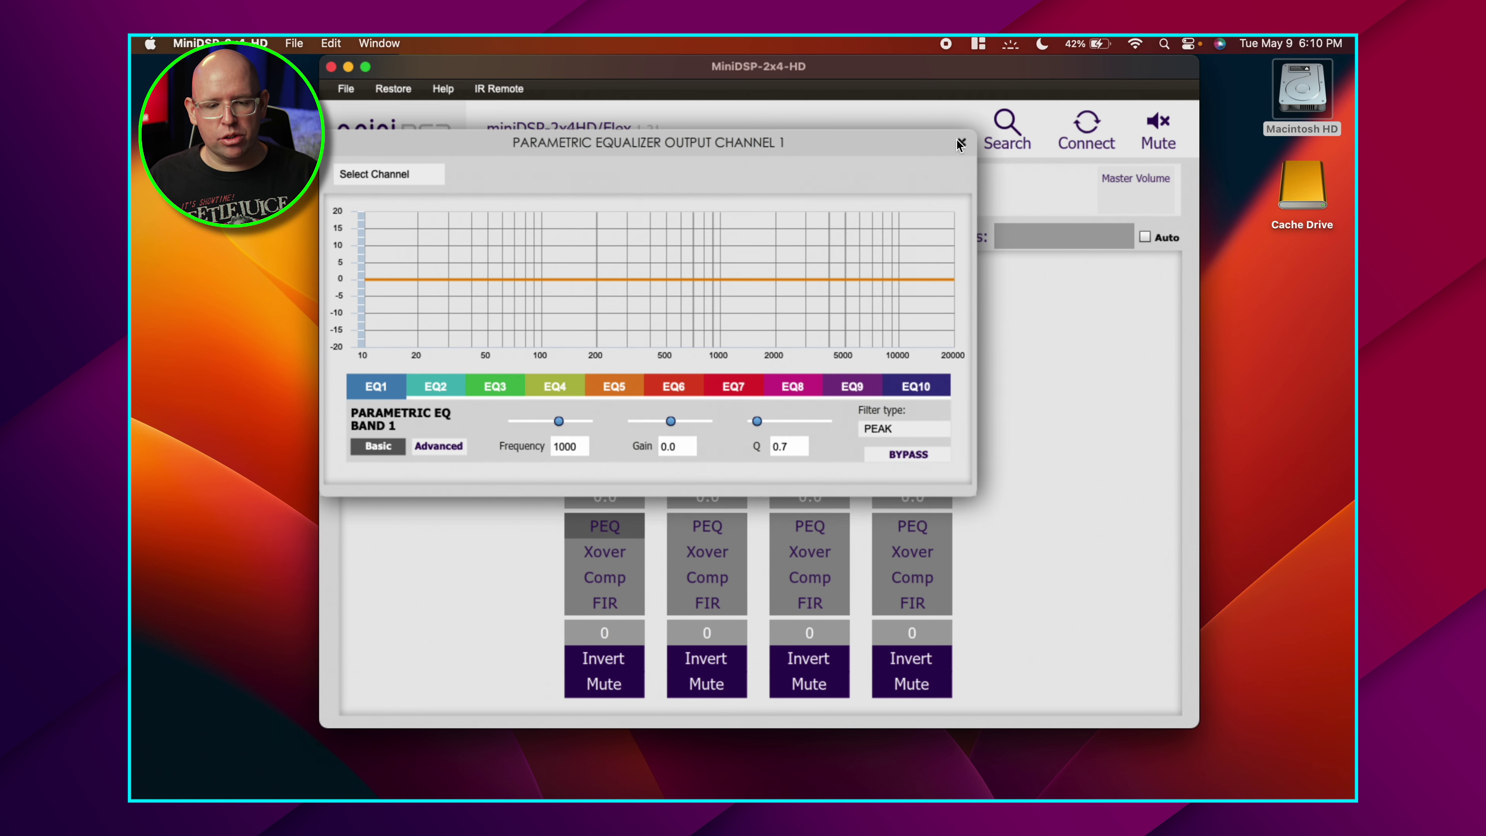
click(960, 142)
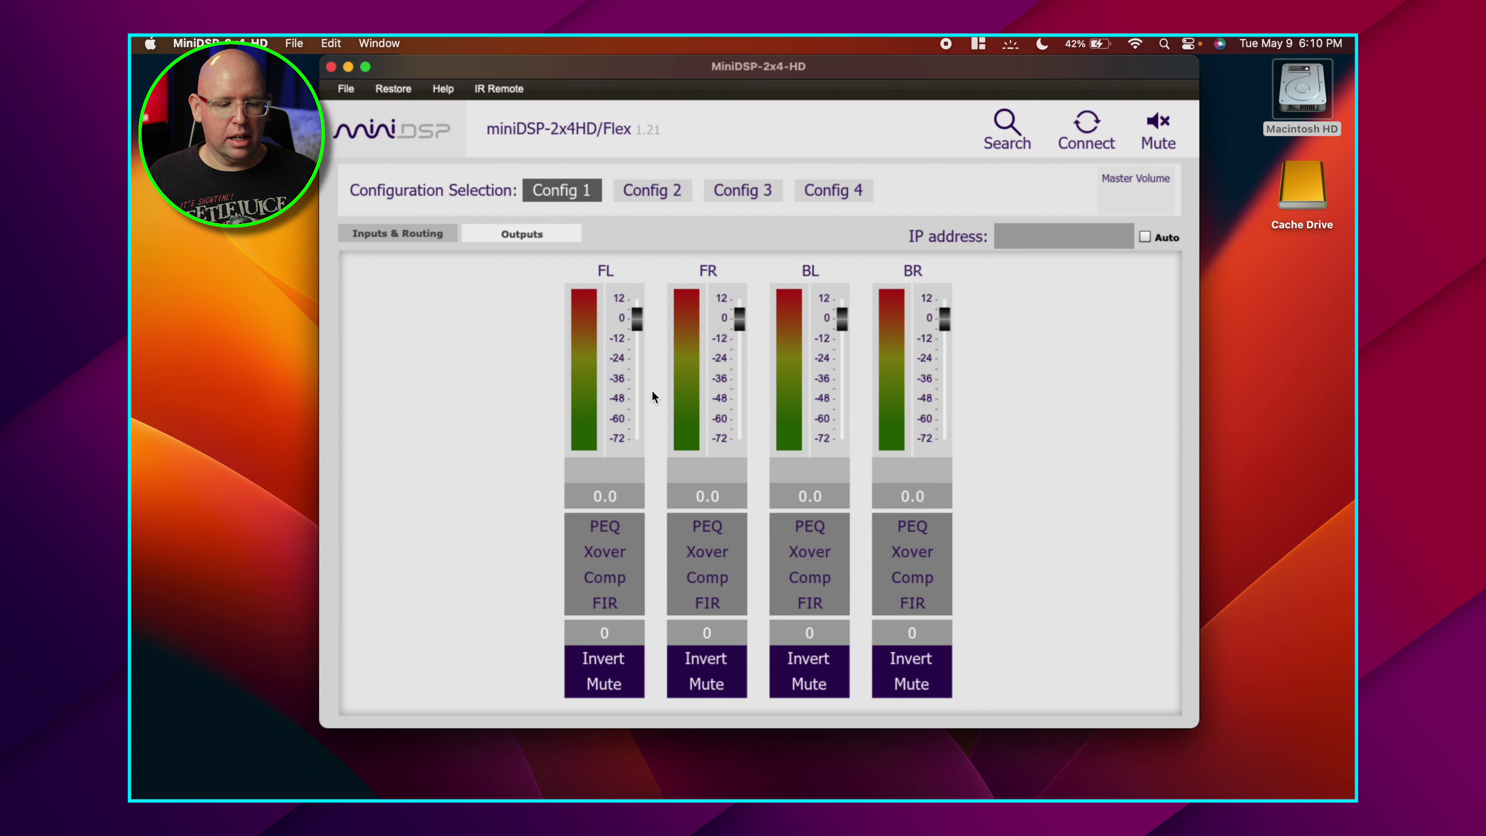
- Link FL's parametric EQ with FR, copying FL's filter settings to FR
click(618, 525)
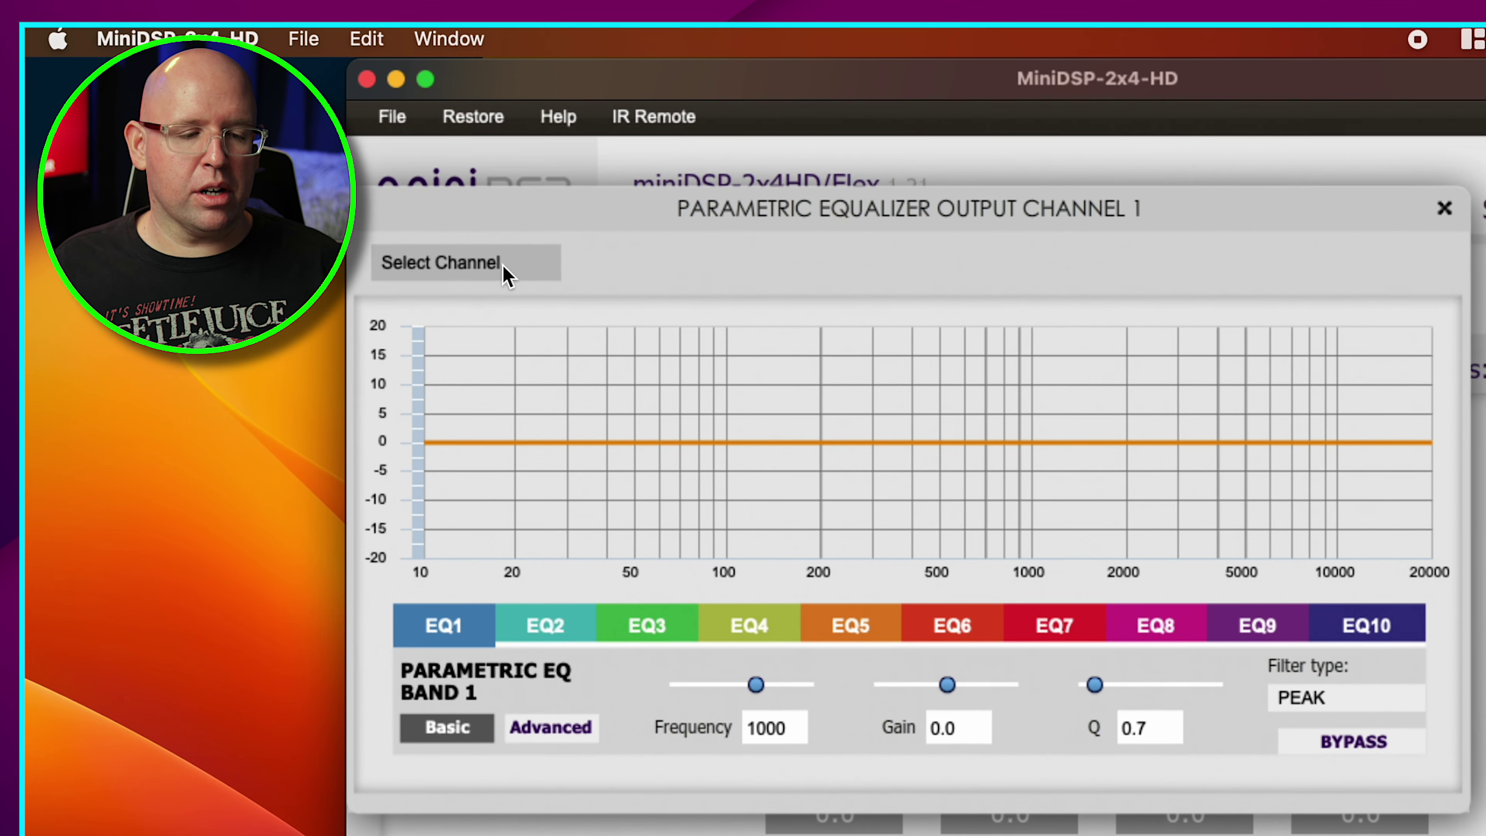
click(504, 266)
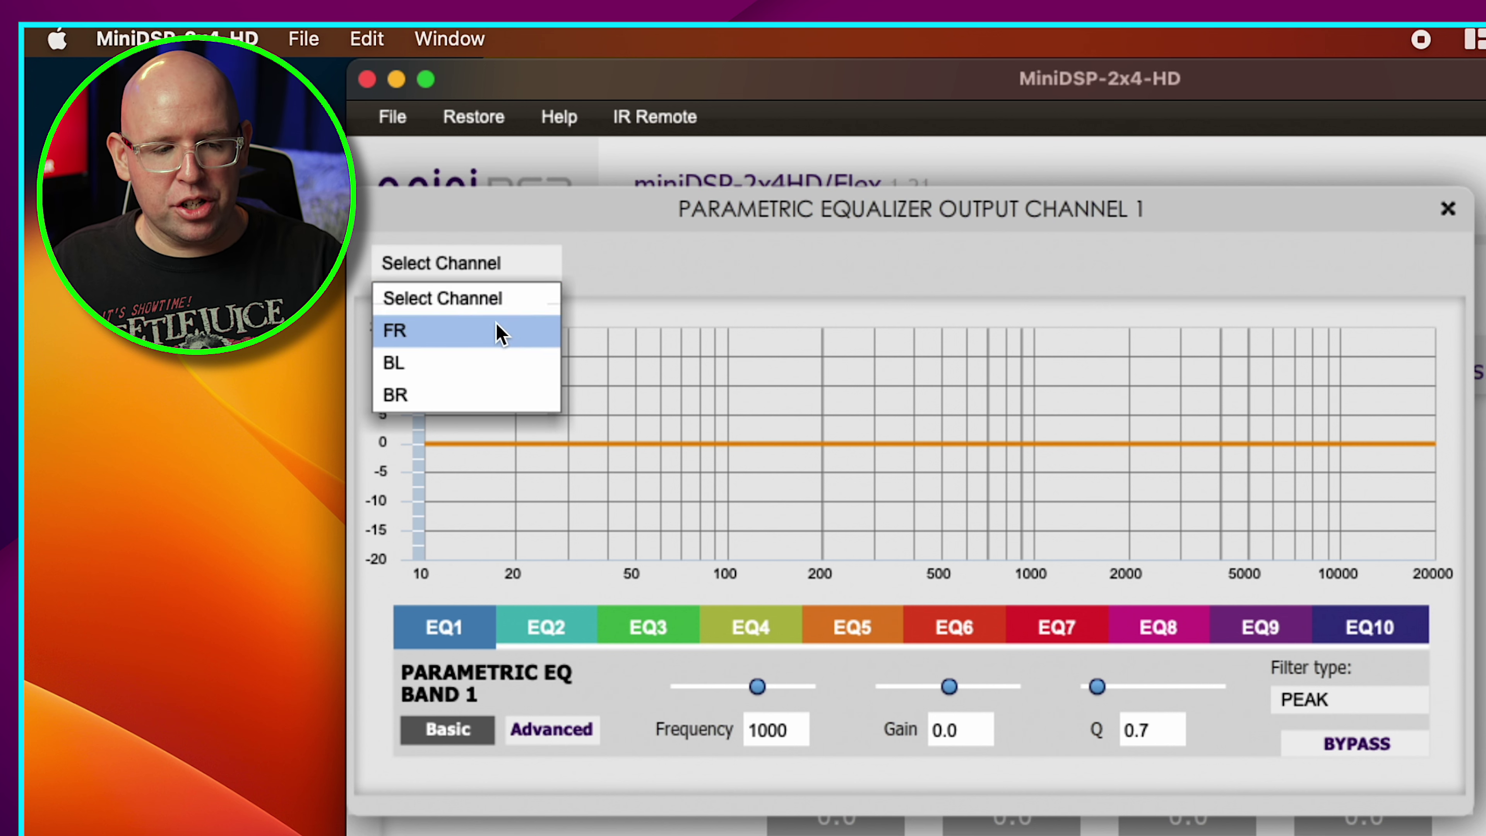
click(499, 334)
click(617, 269)
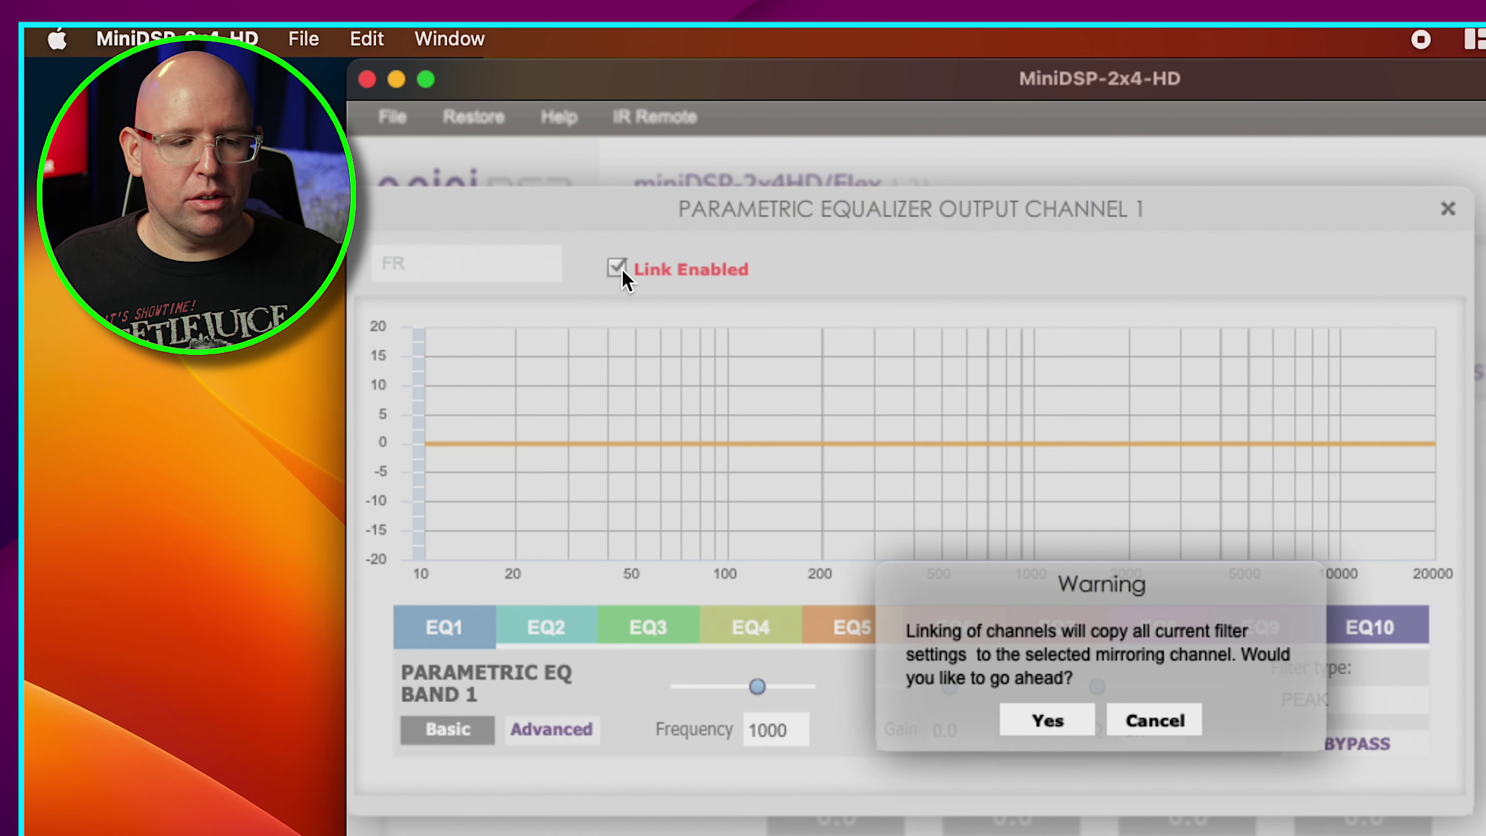
click(1050, 722)
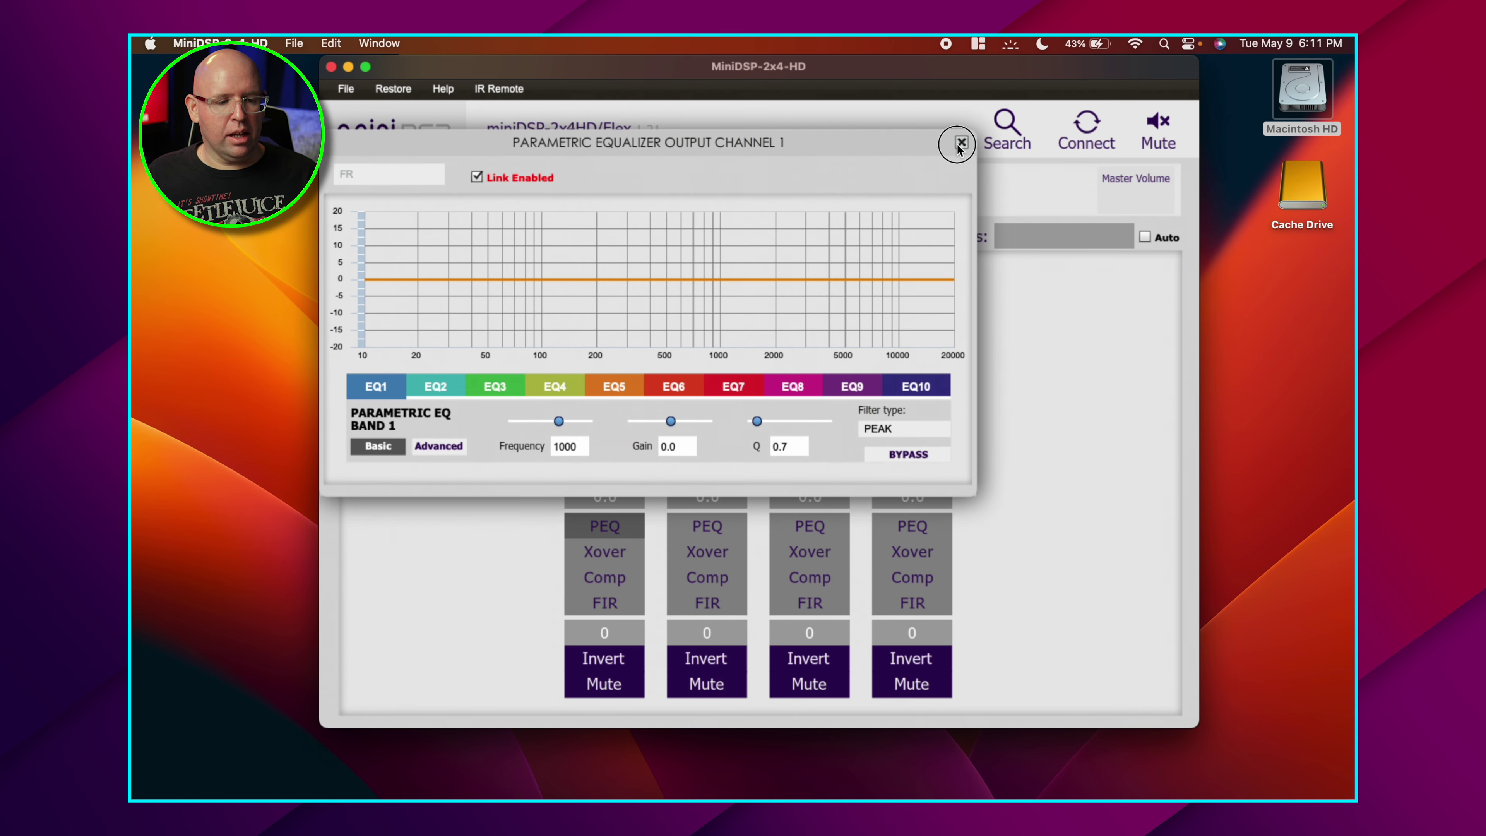
click(1390, 201)
- Link BL's parametric EQ with BR, copying BL's filter settings to BR
click(705, 532)
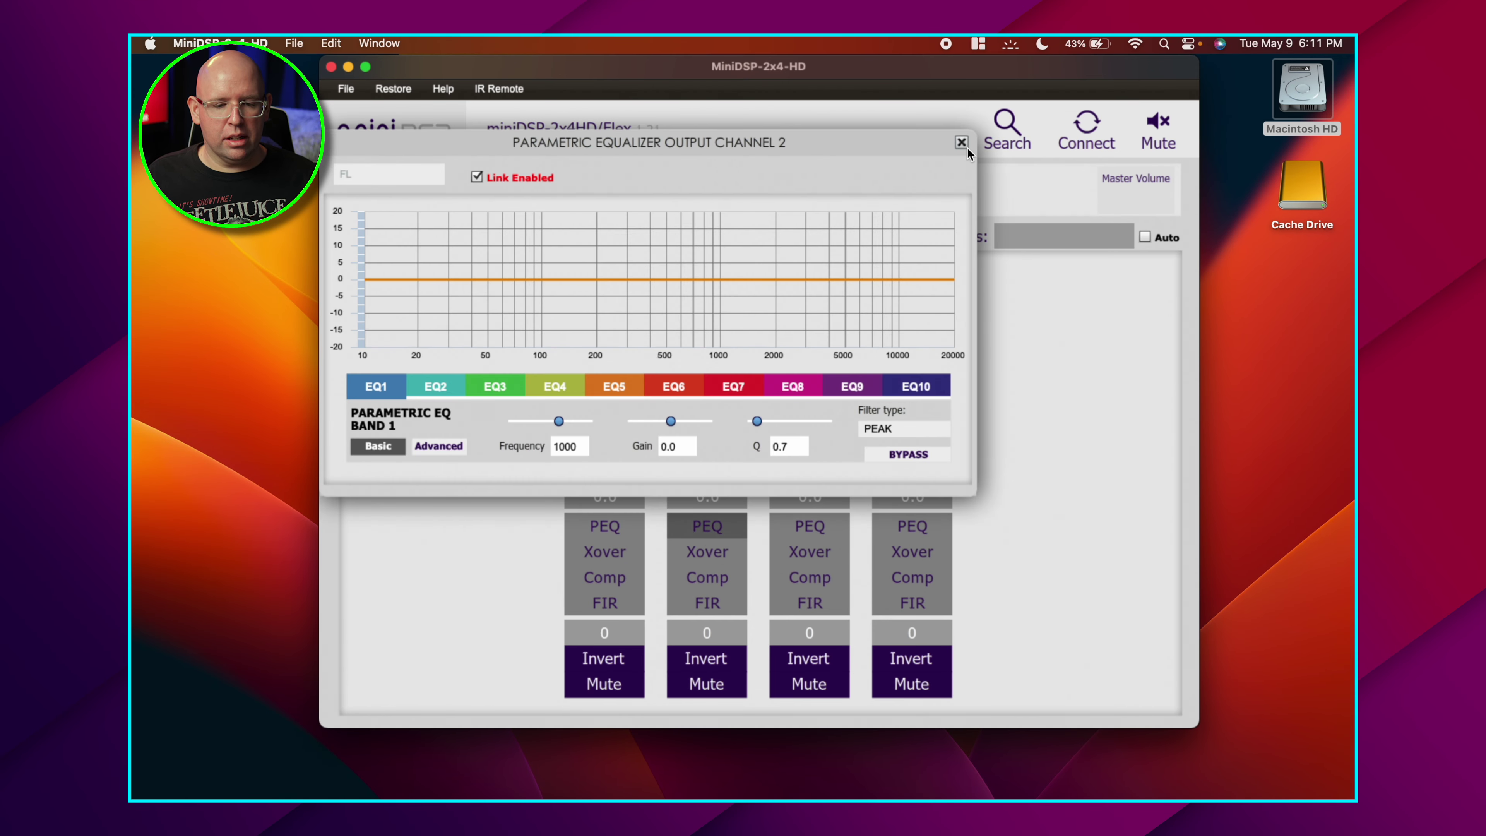
click(962, 144)
click(819, 527)
click(401, 170)
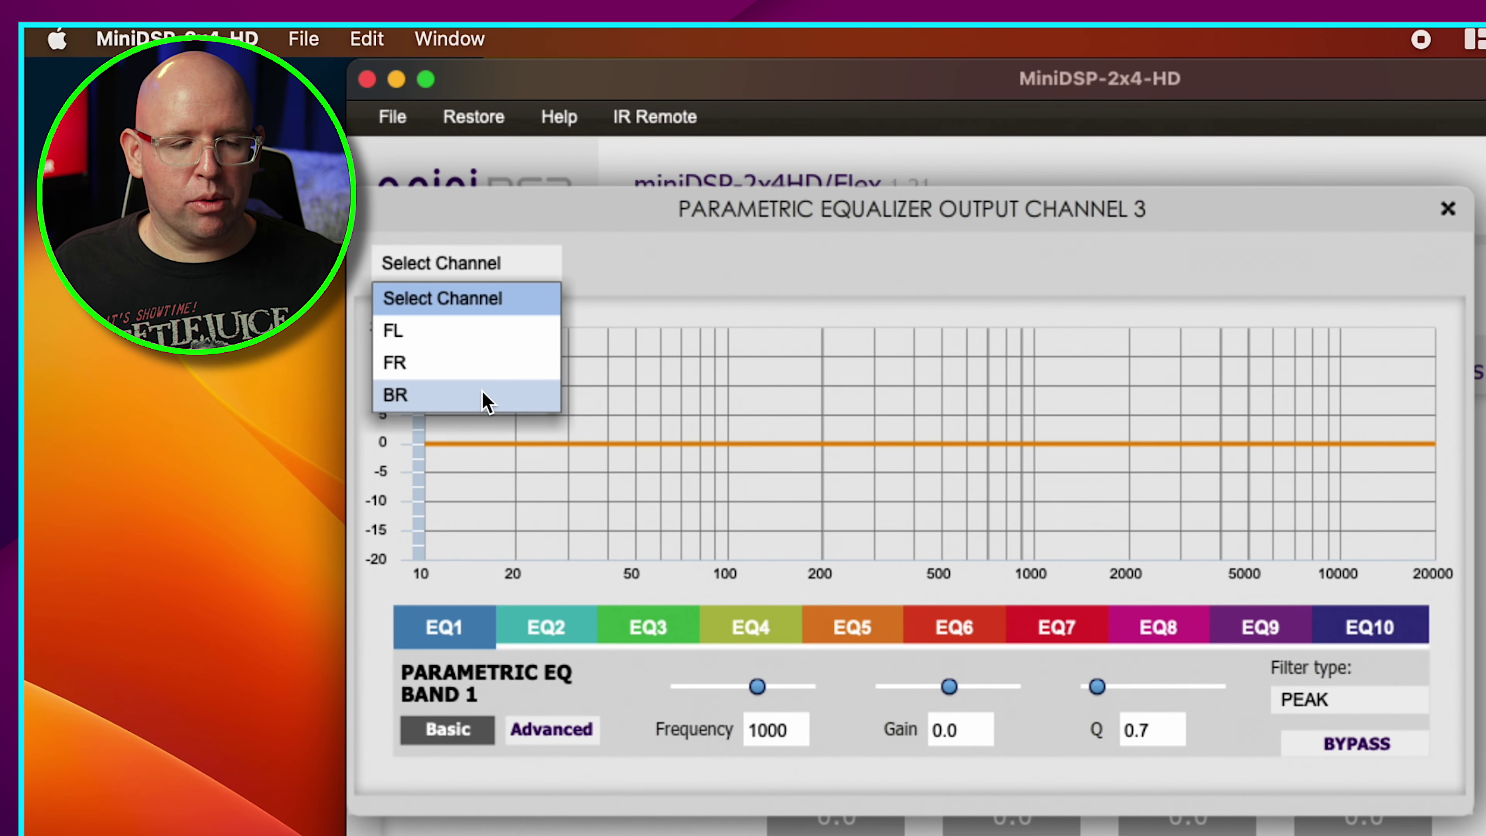
click(486, 396)
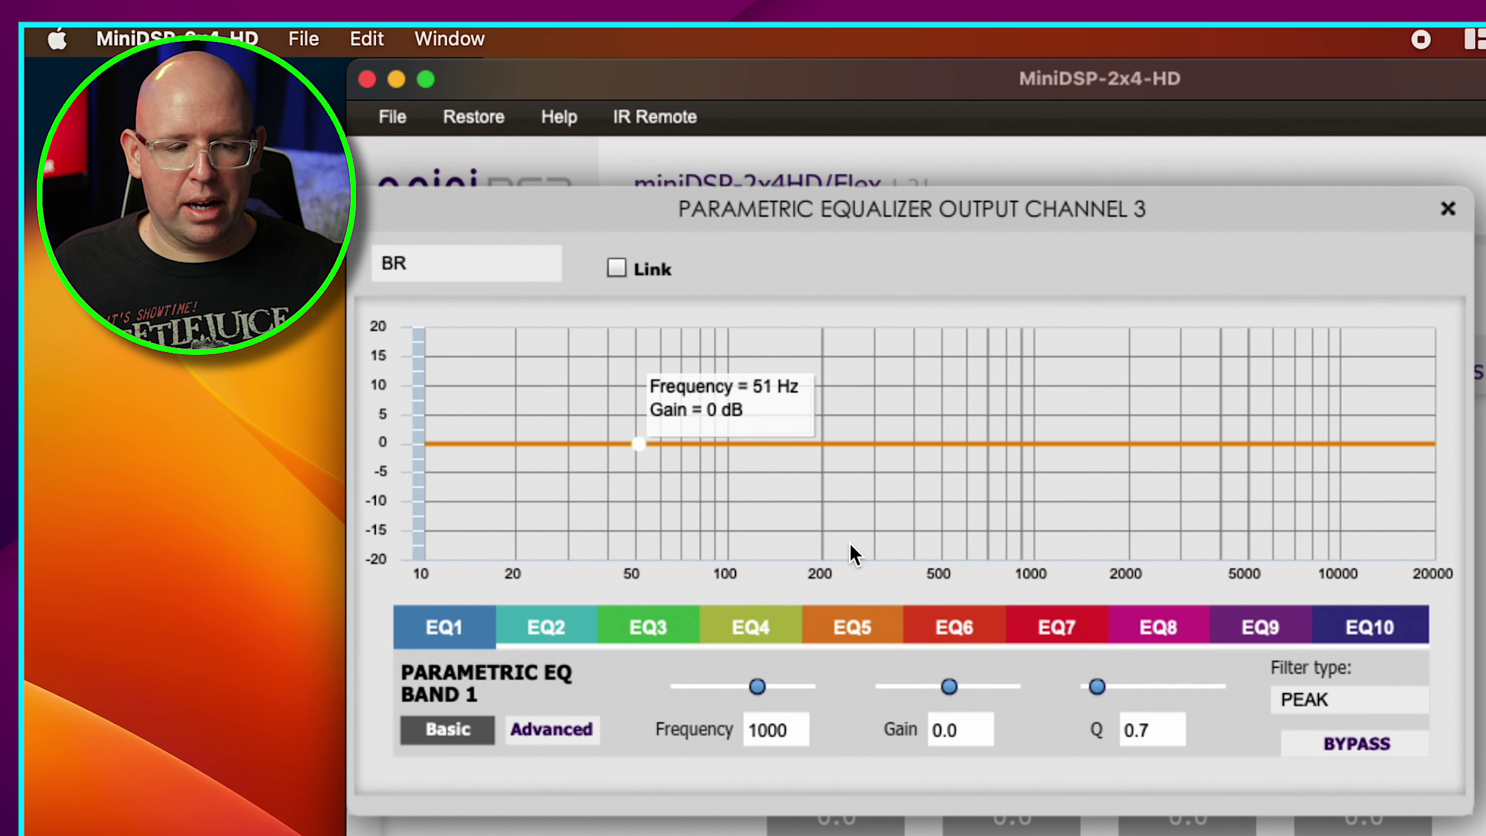
click(658, 268)
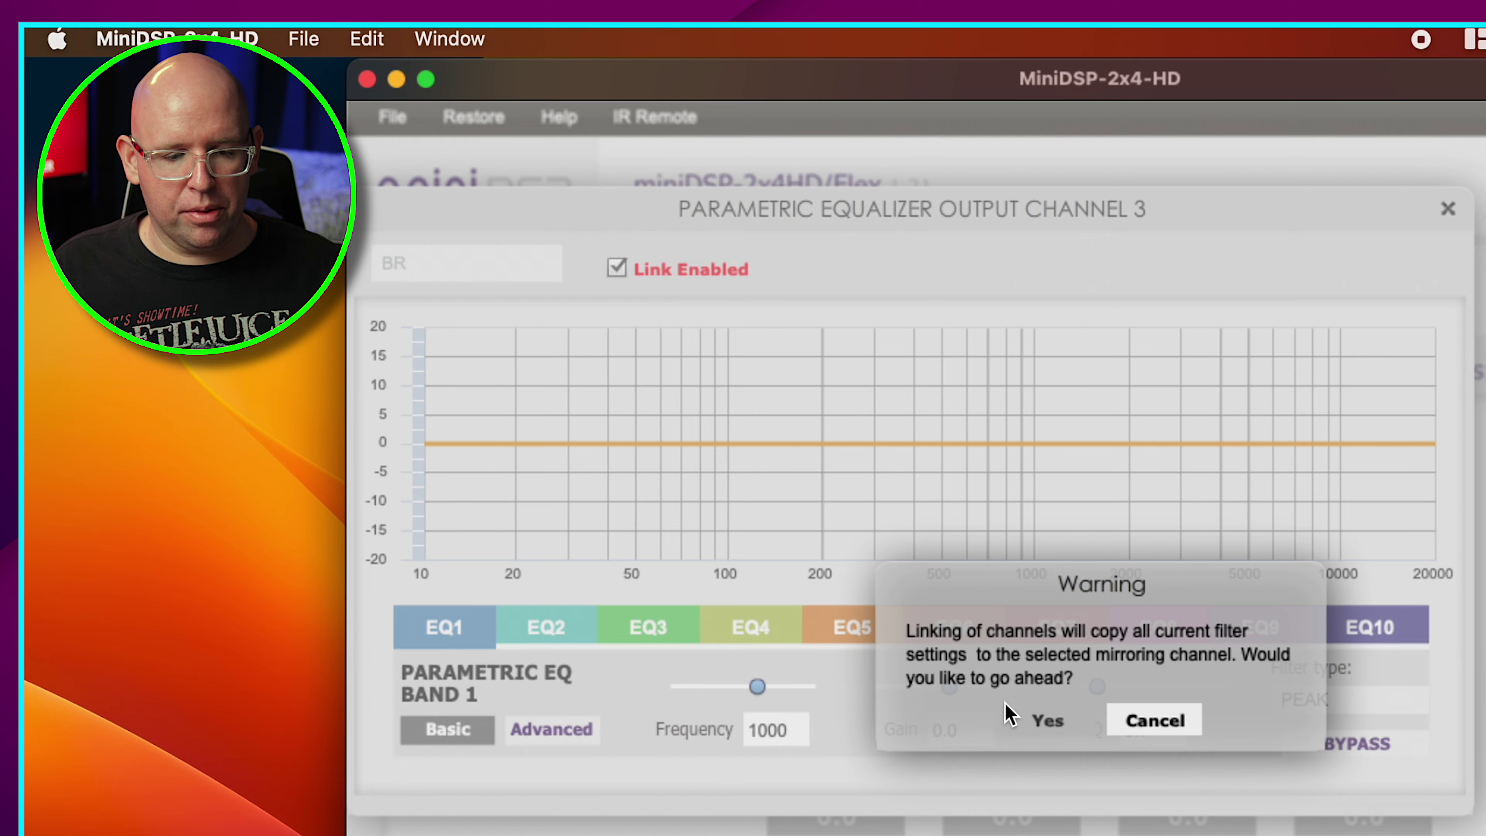
click(1007, 715)
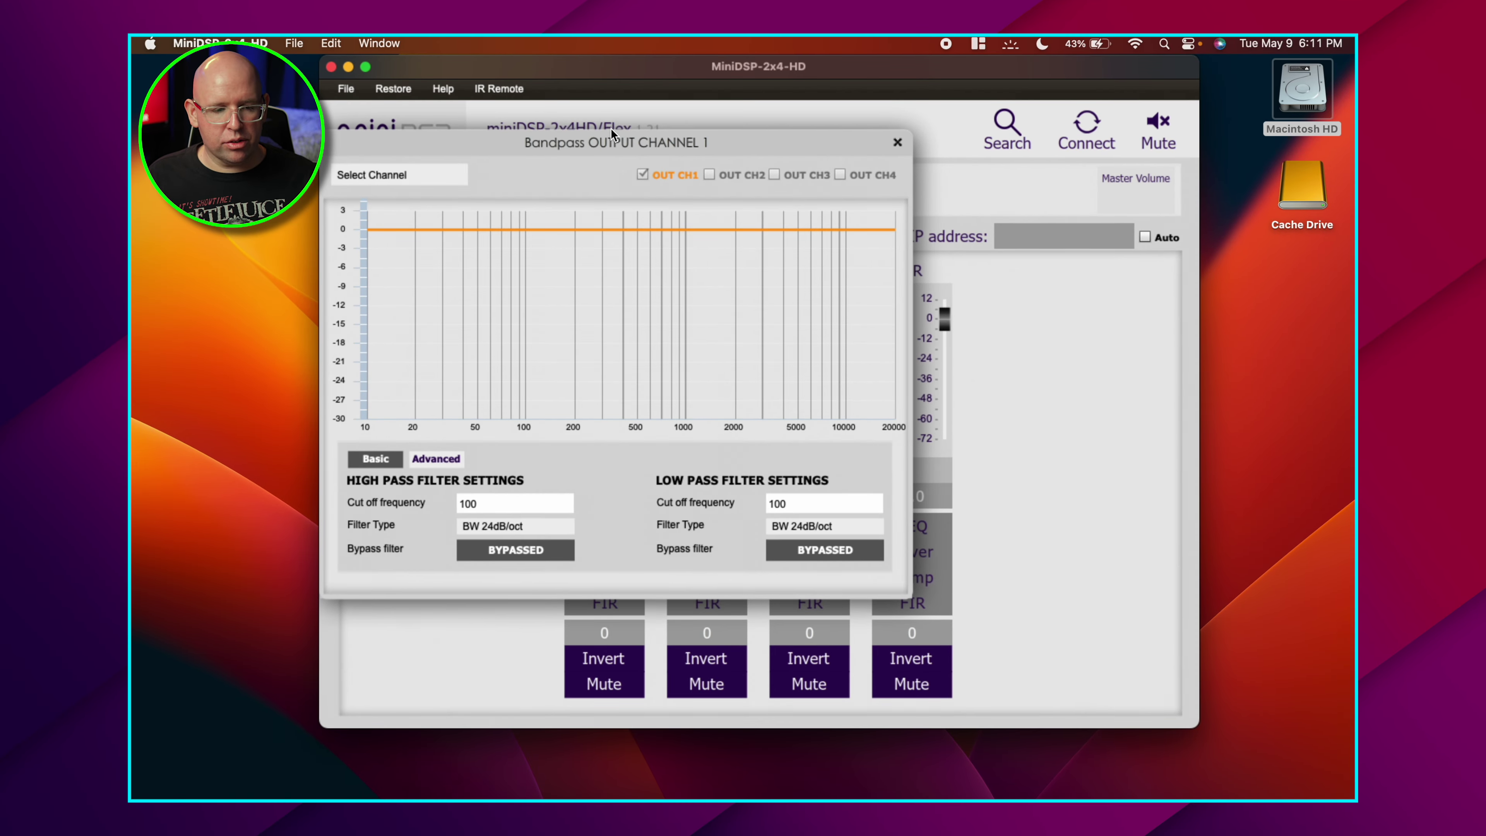
- Close the channel 1 crossover settings without picking a channel to link
click(408, 176)
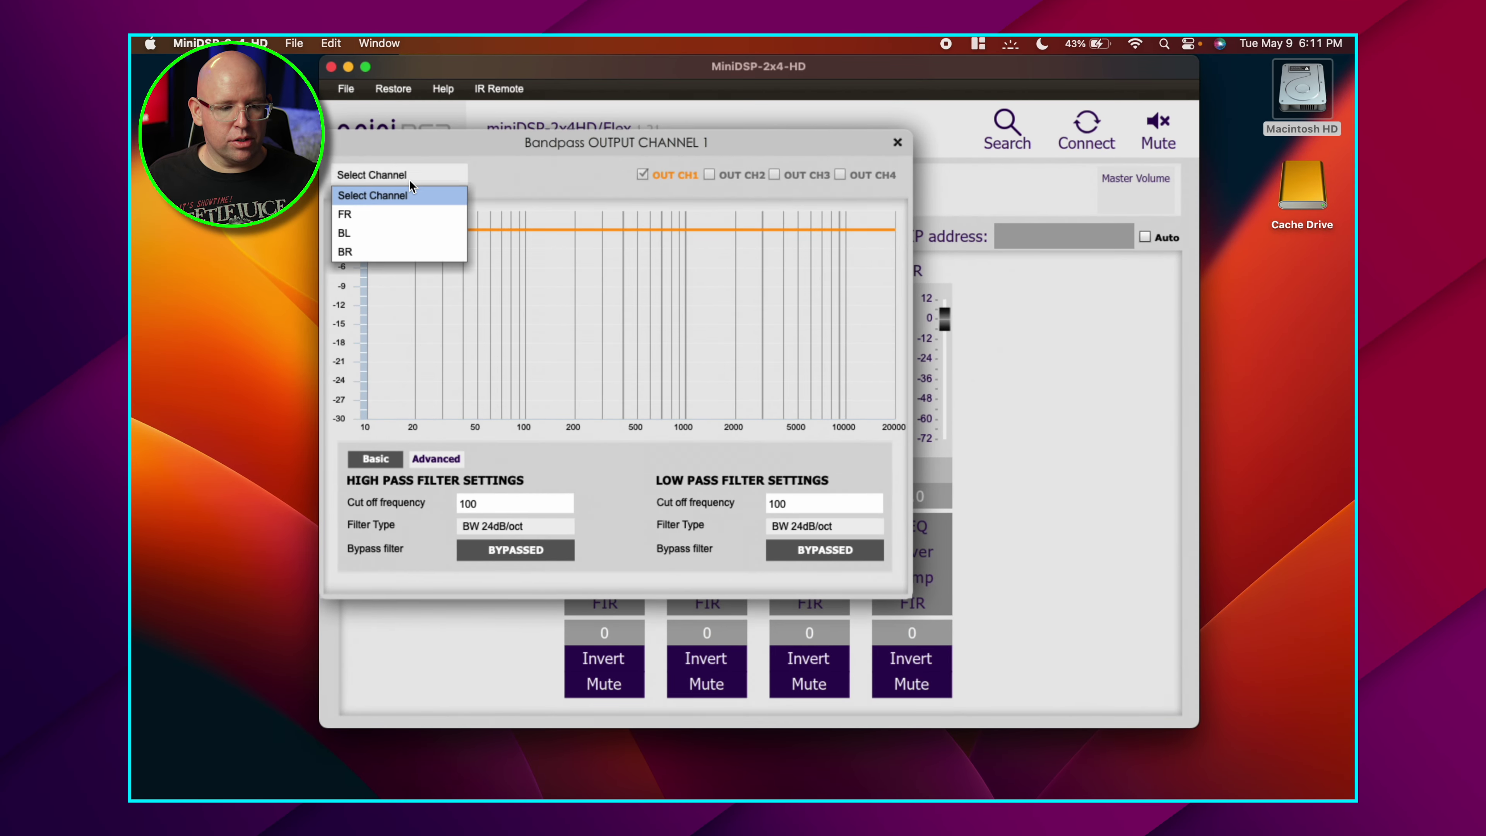
click(562, 185)
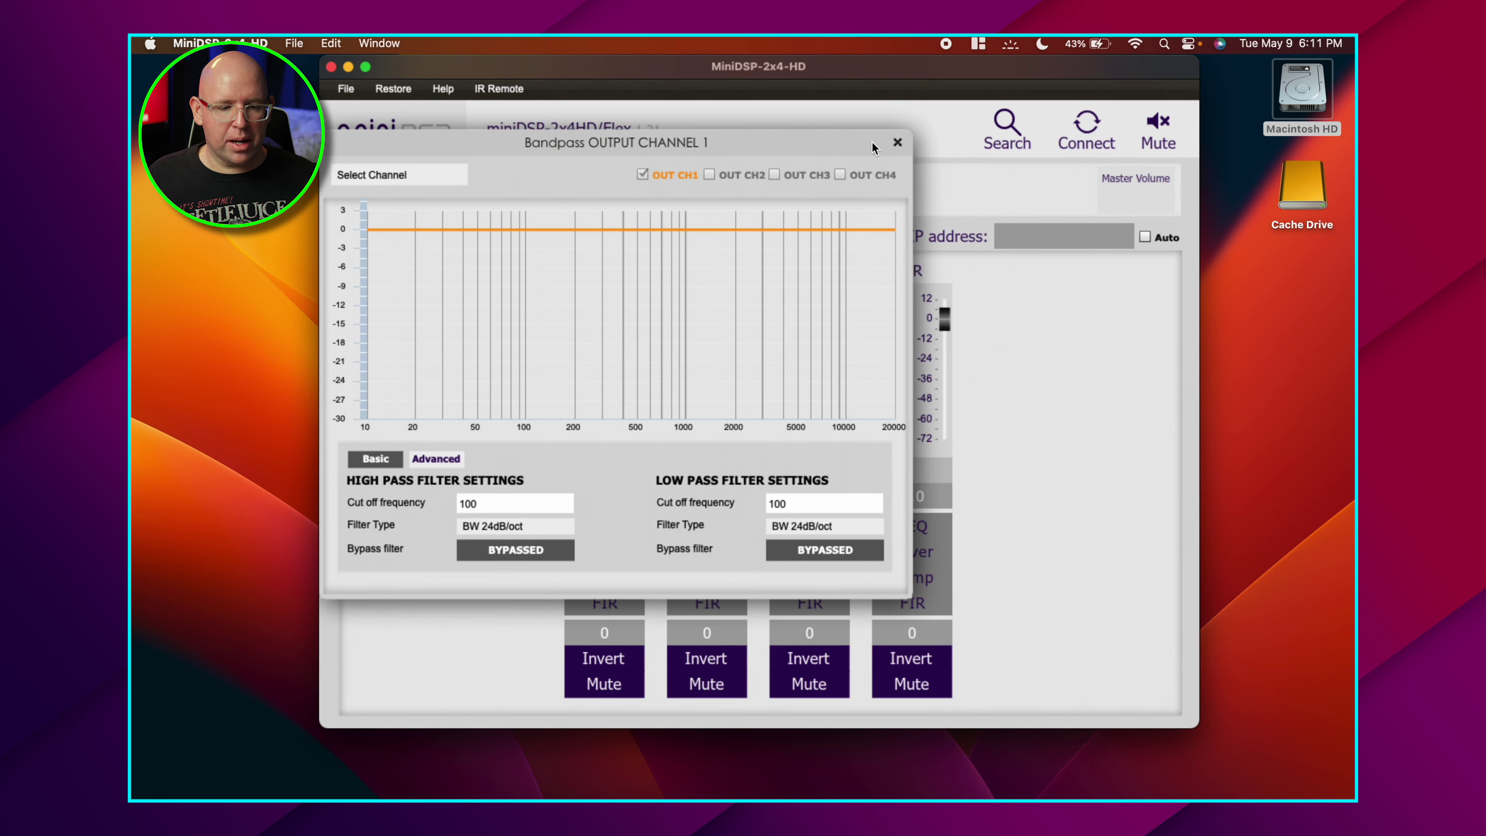
click(896, 144)
- Link FR's crossover with FL, leaving its low-pass filter bypassed, and confirm the copy
click(713, 554)
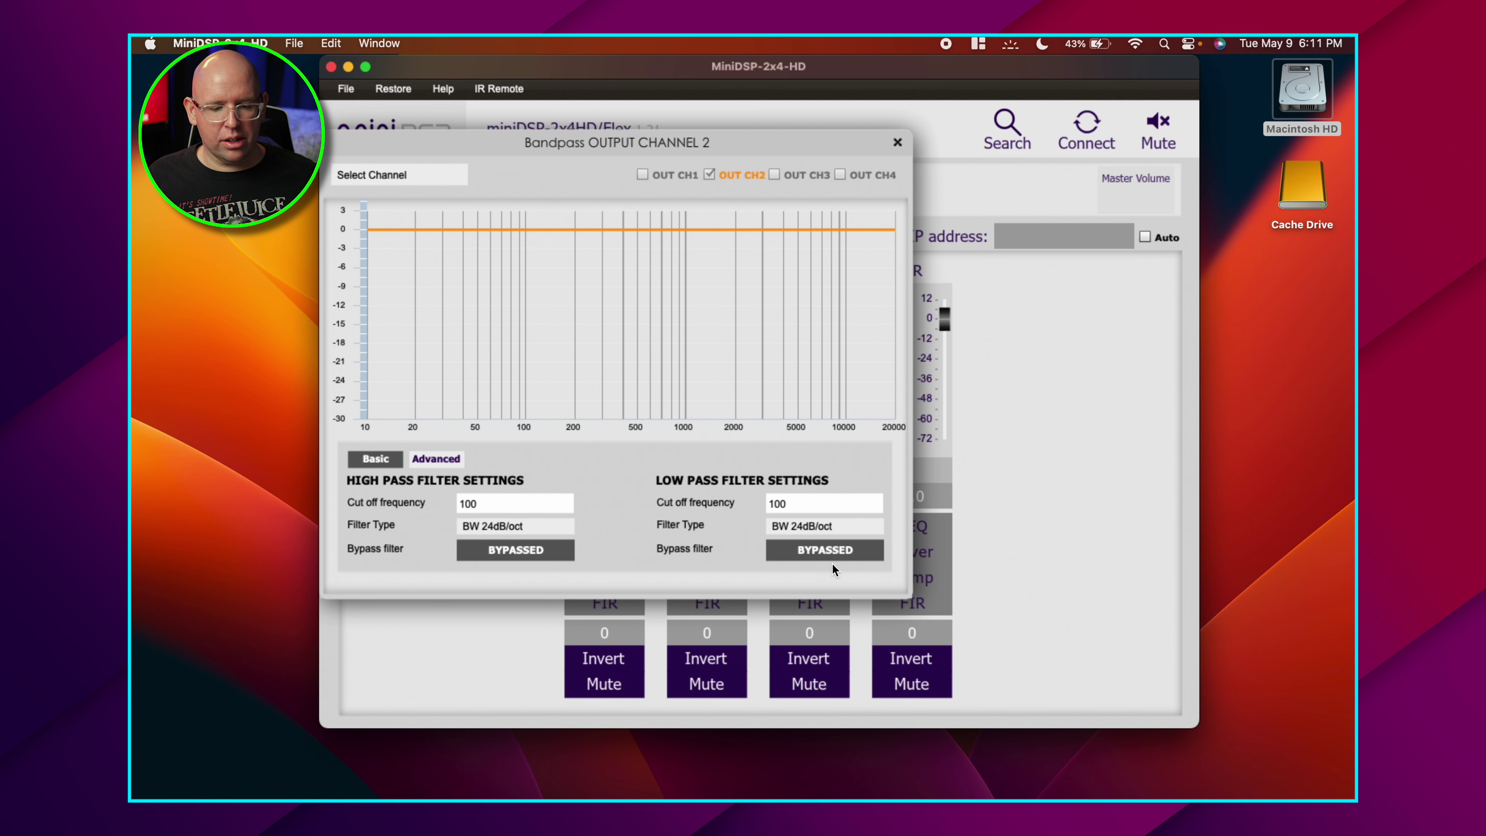
click(836, 553)
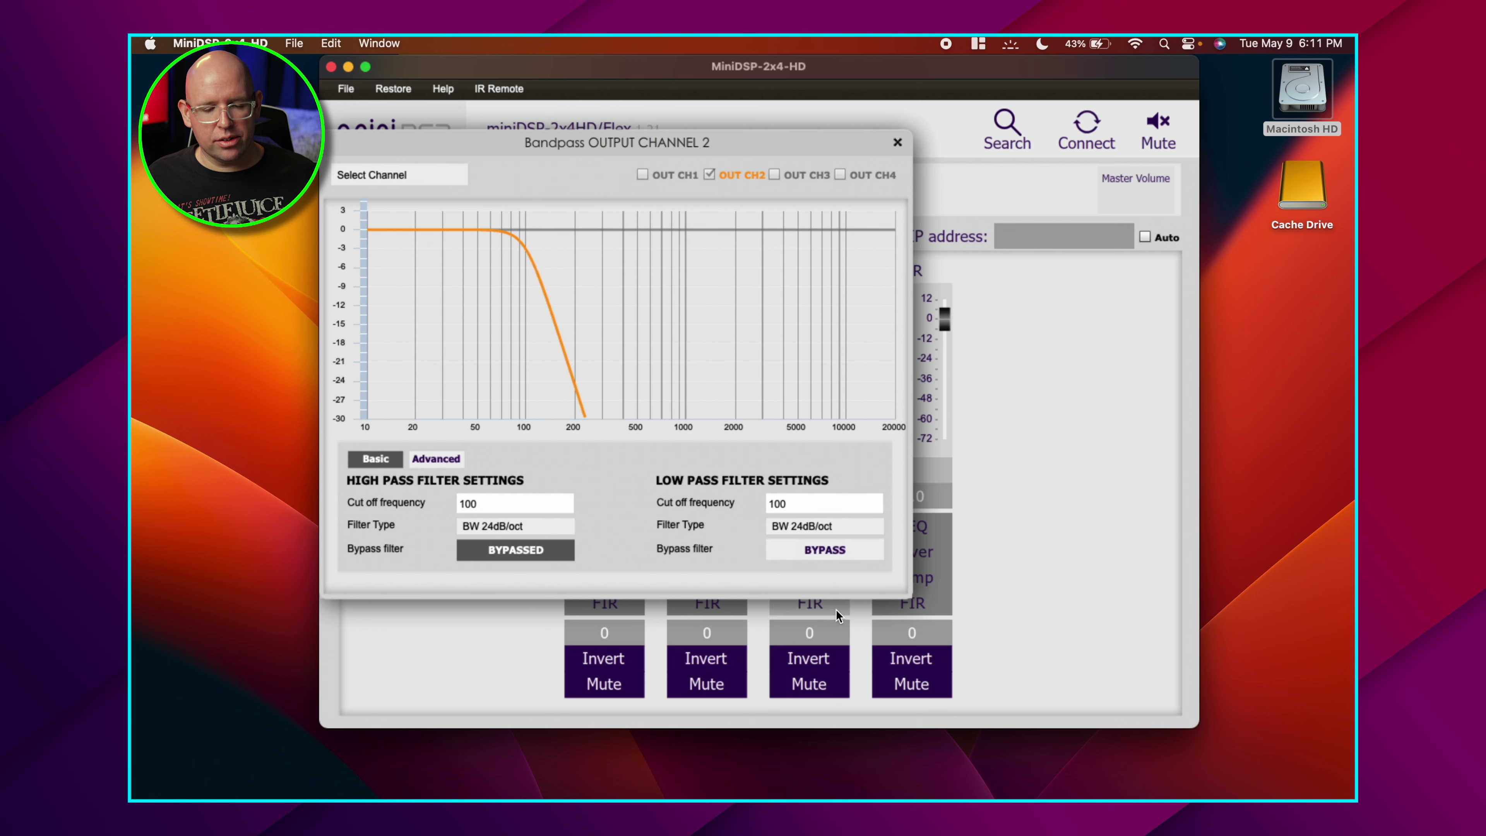
click(847, 553)
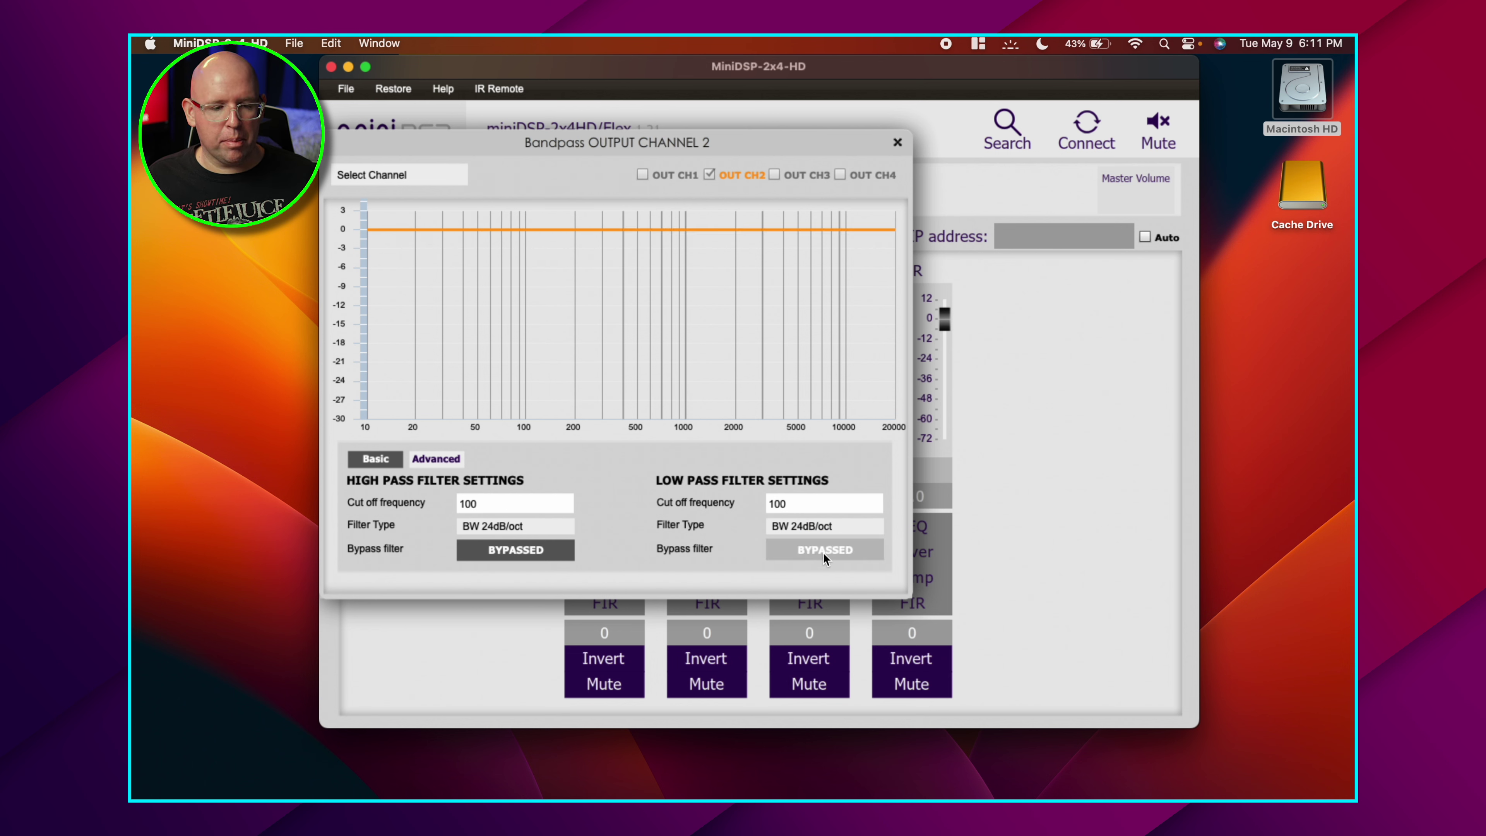
click(442, 177)
click(439, 216)
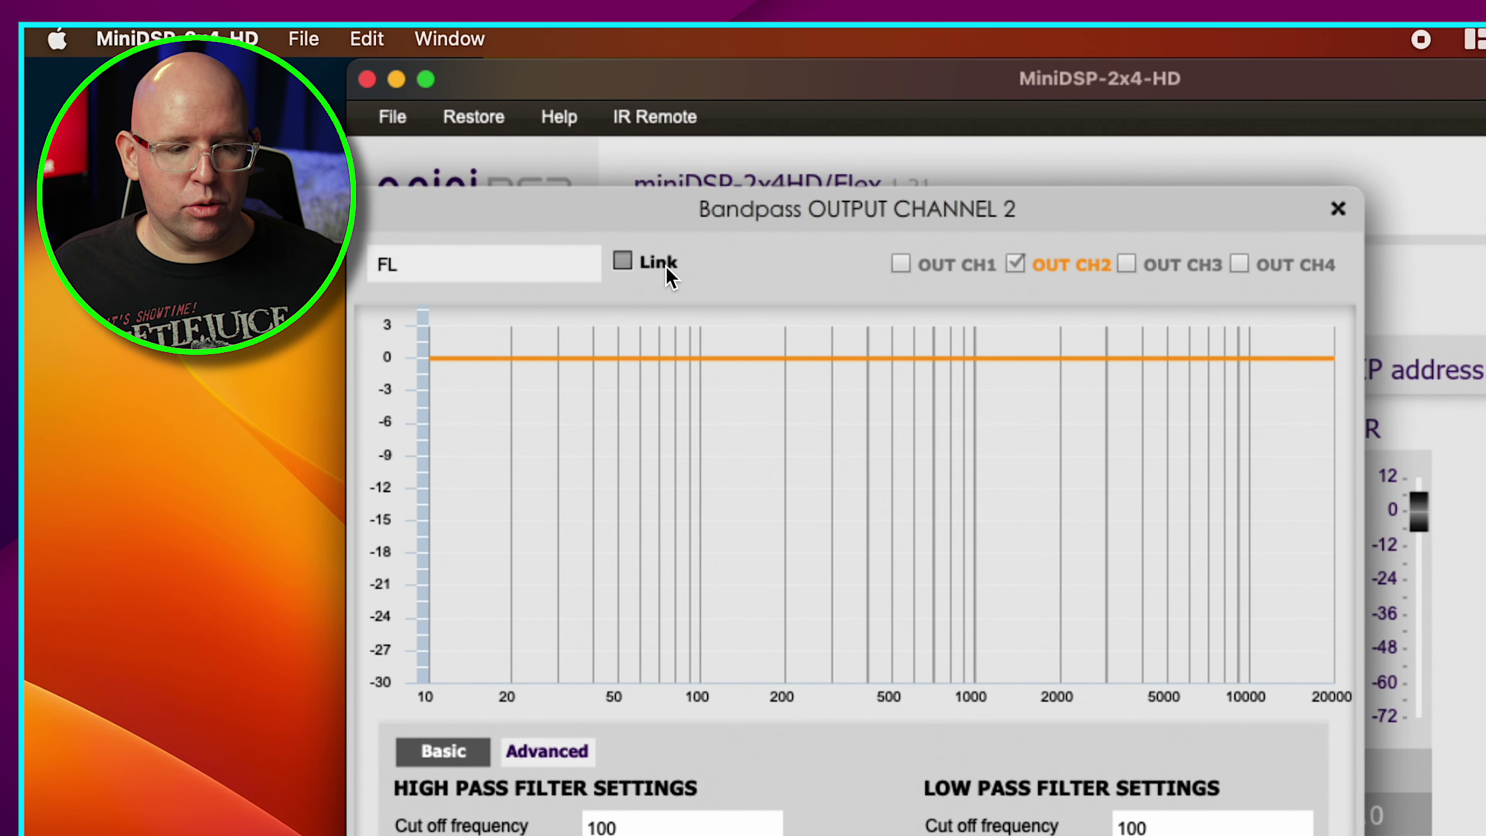
click(666, 266)
click(1048, 722)
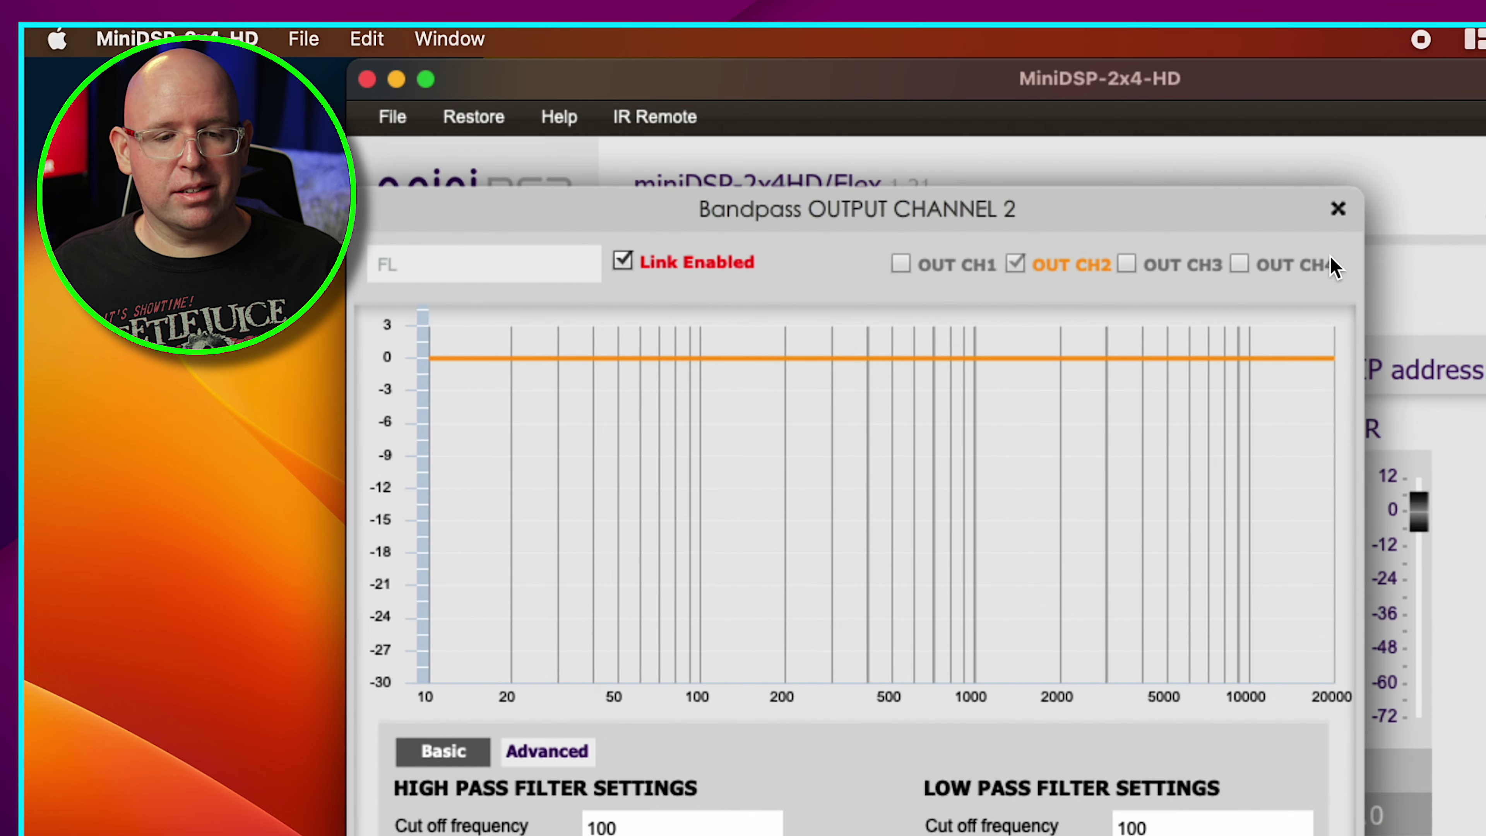
click(1339, 209)
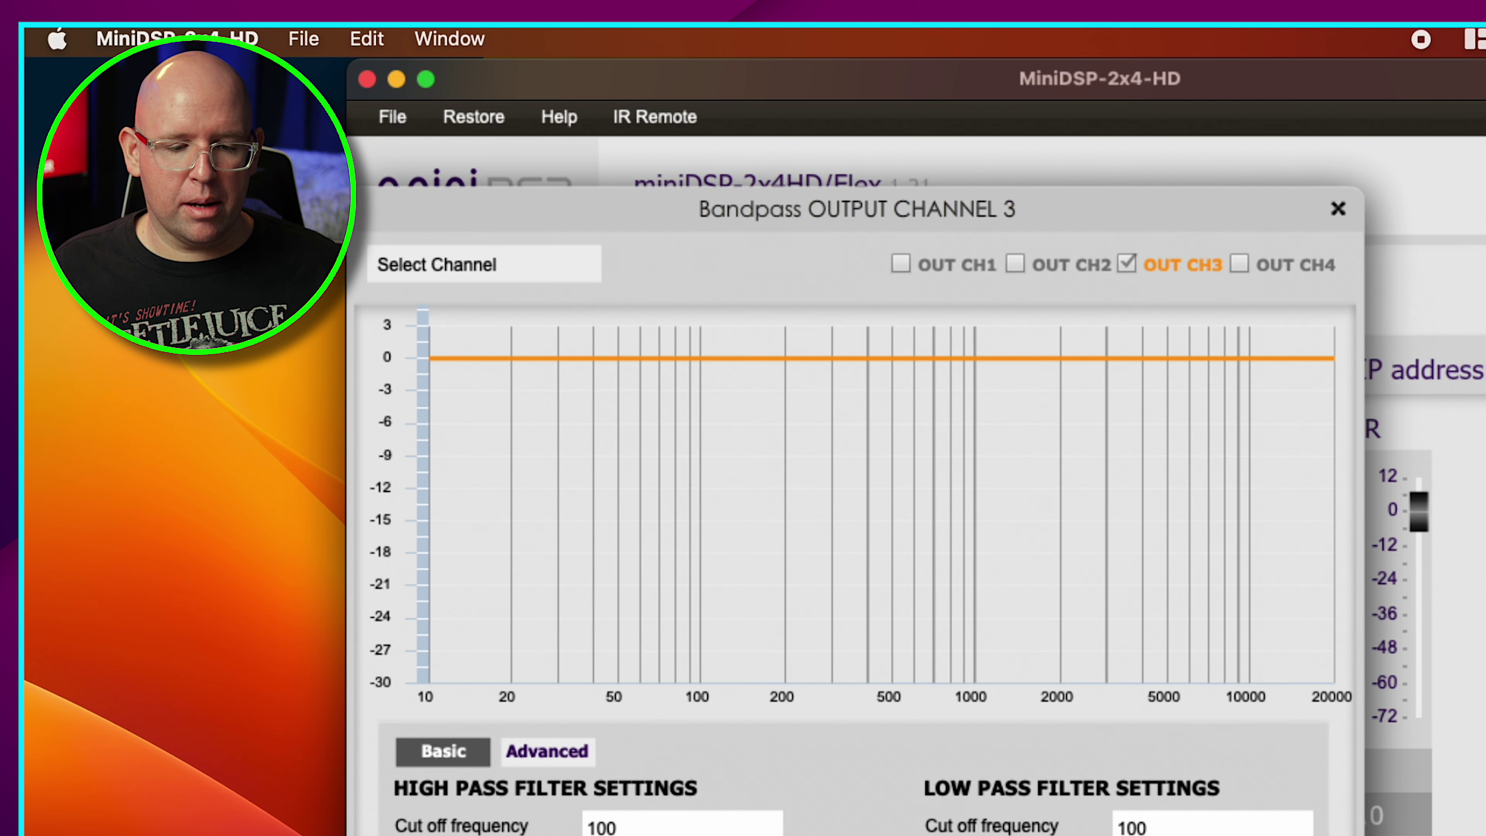
- Choose BR as BL's crossover mirror channel, tick Link, and confirm copying the settings
click(502, 271)
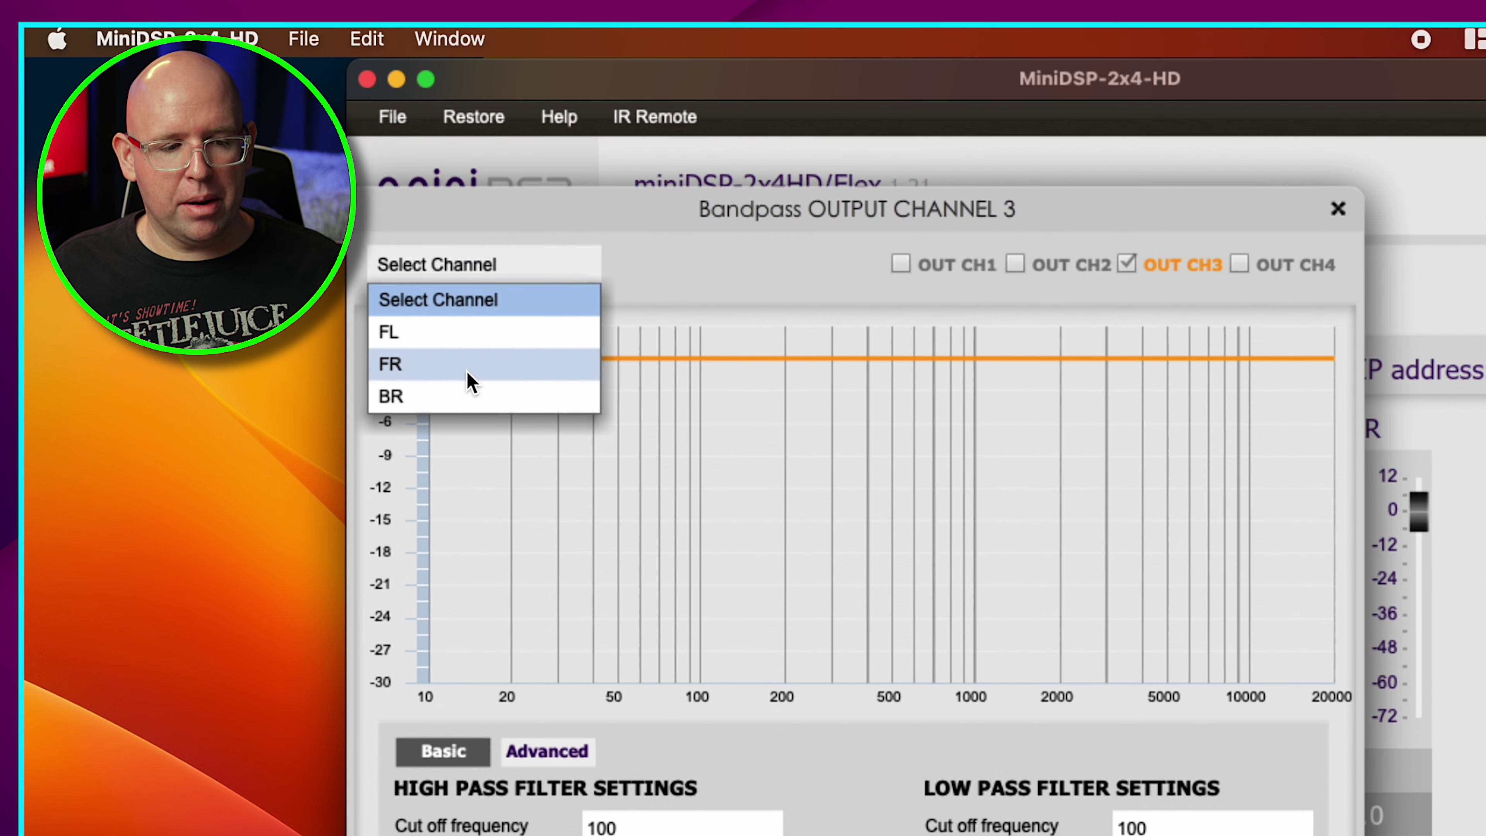
click(466, 386)
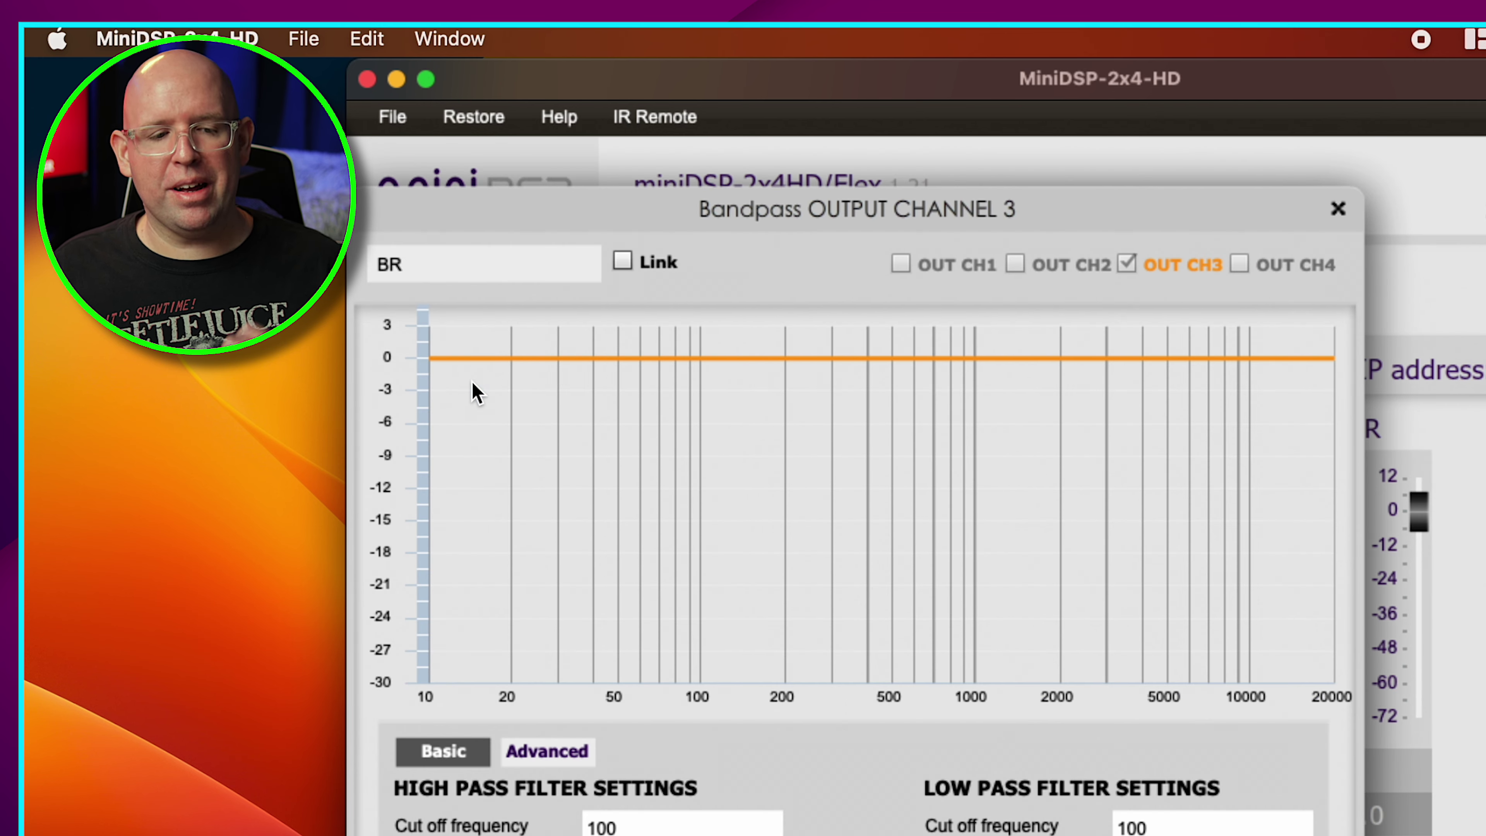
click(648, 266)
click(1044, 717)
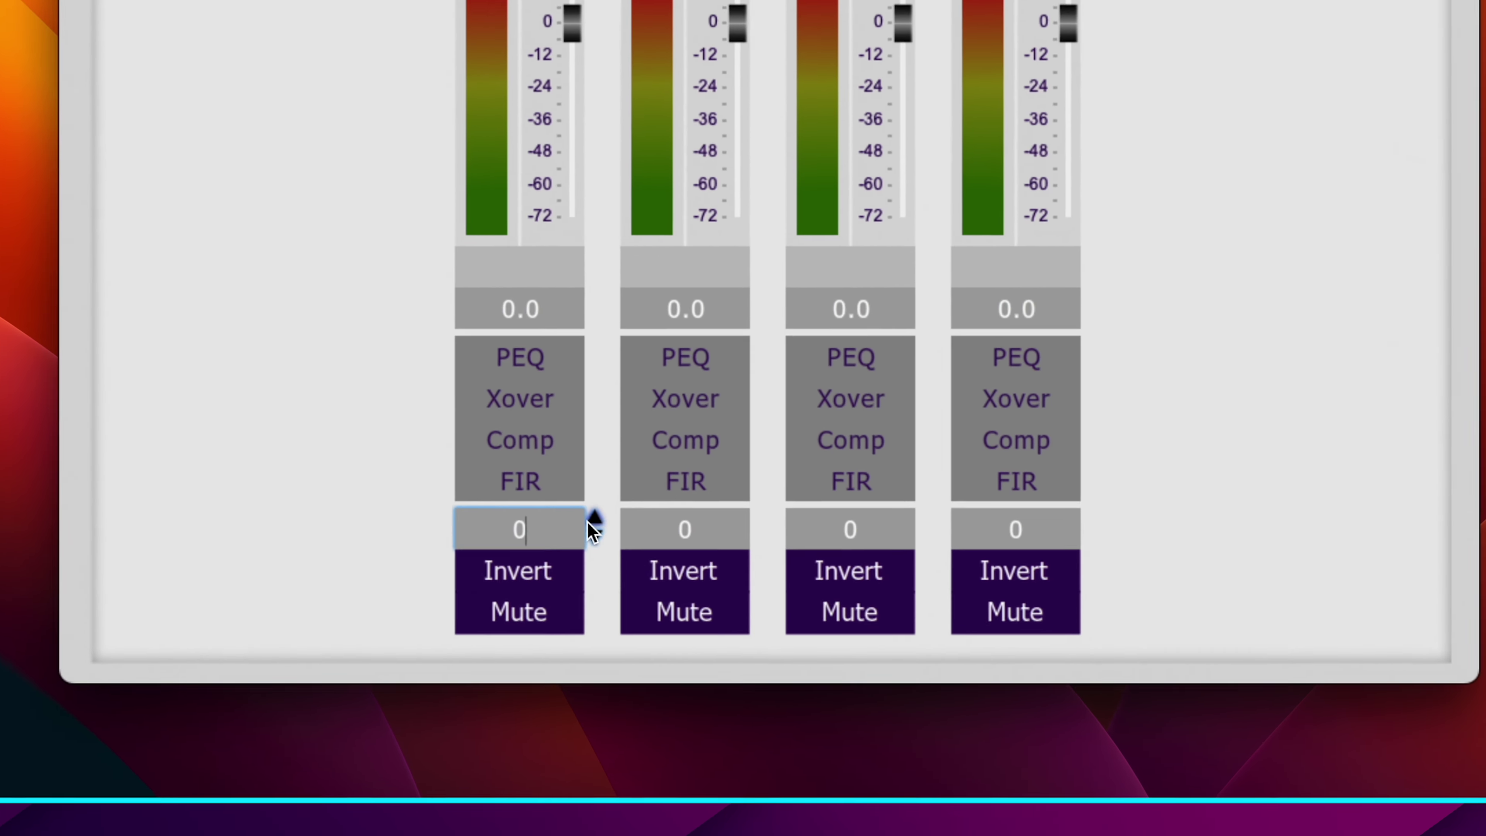
- Check the FL, FR, BL and BR delay fields, all reading 0
click(650, 626)
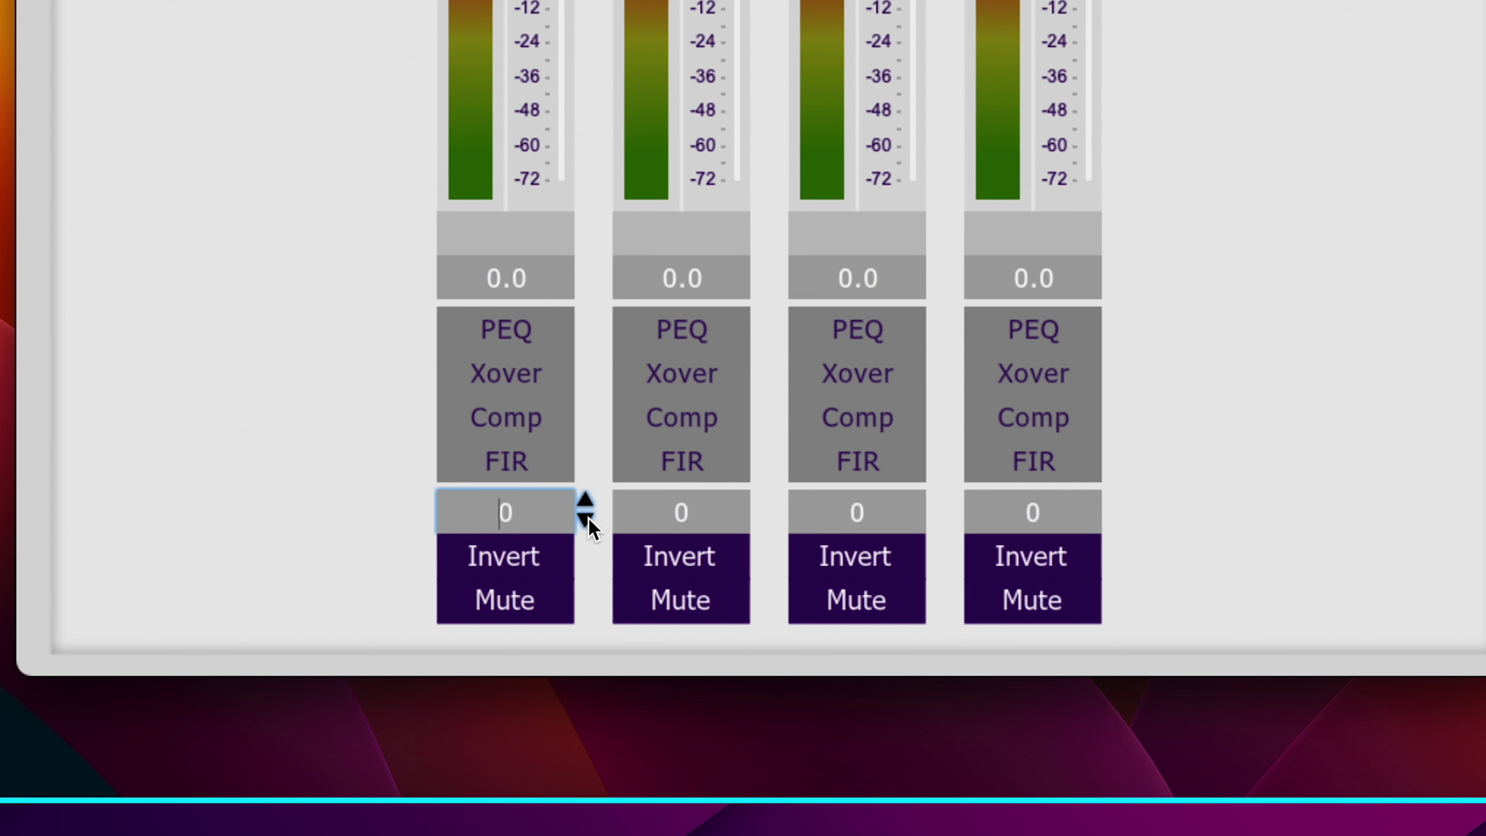
click(648, 504)
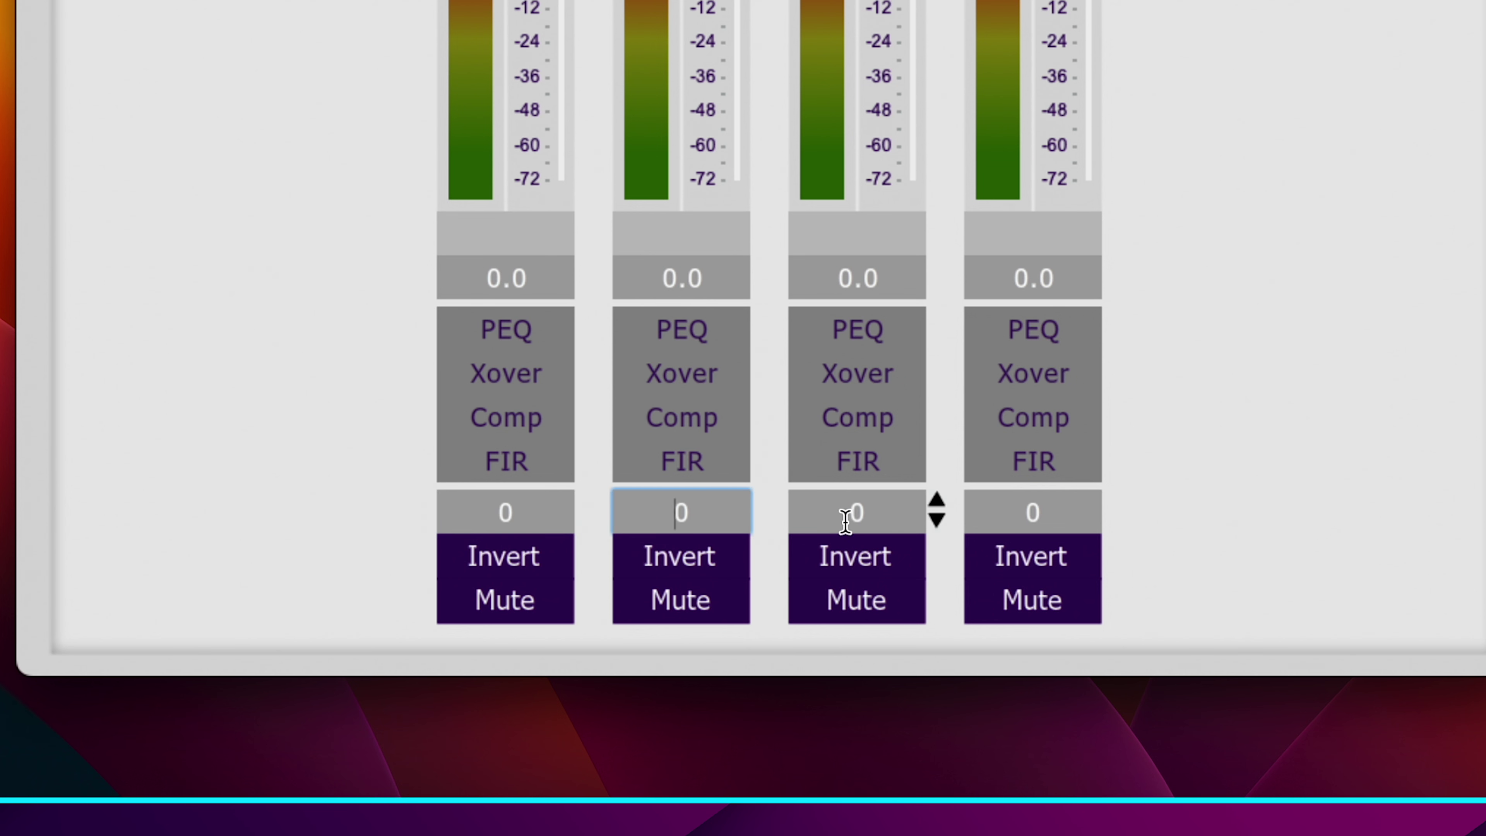
click(848, 513)
click(971, 521)
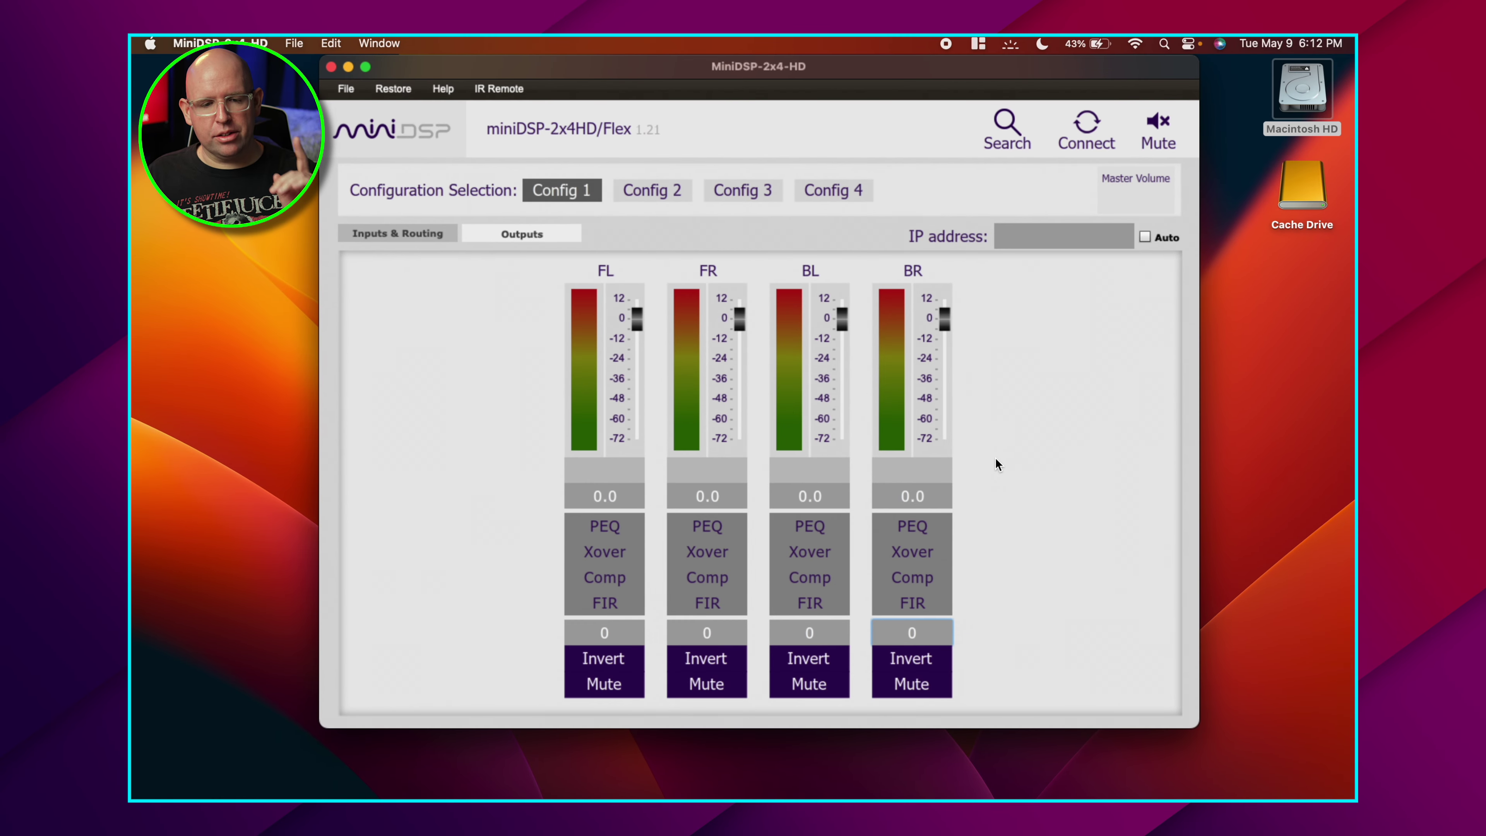
- Move and maximize the plugin window, then show the Inputs & Routing page
mouse_move(909, 63)
mouse_down()
mouse_move(917, 115)
mouse_move(938, 96)
mouse_move(896, 63)
mouse_move(910, 88)
mouse_up()
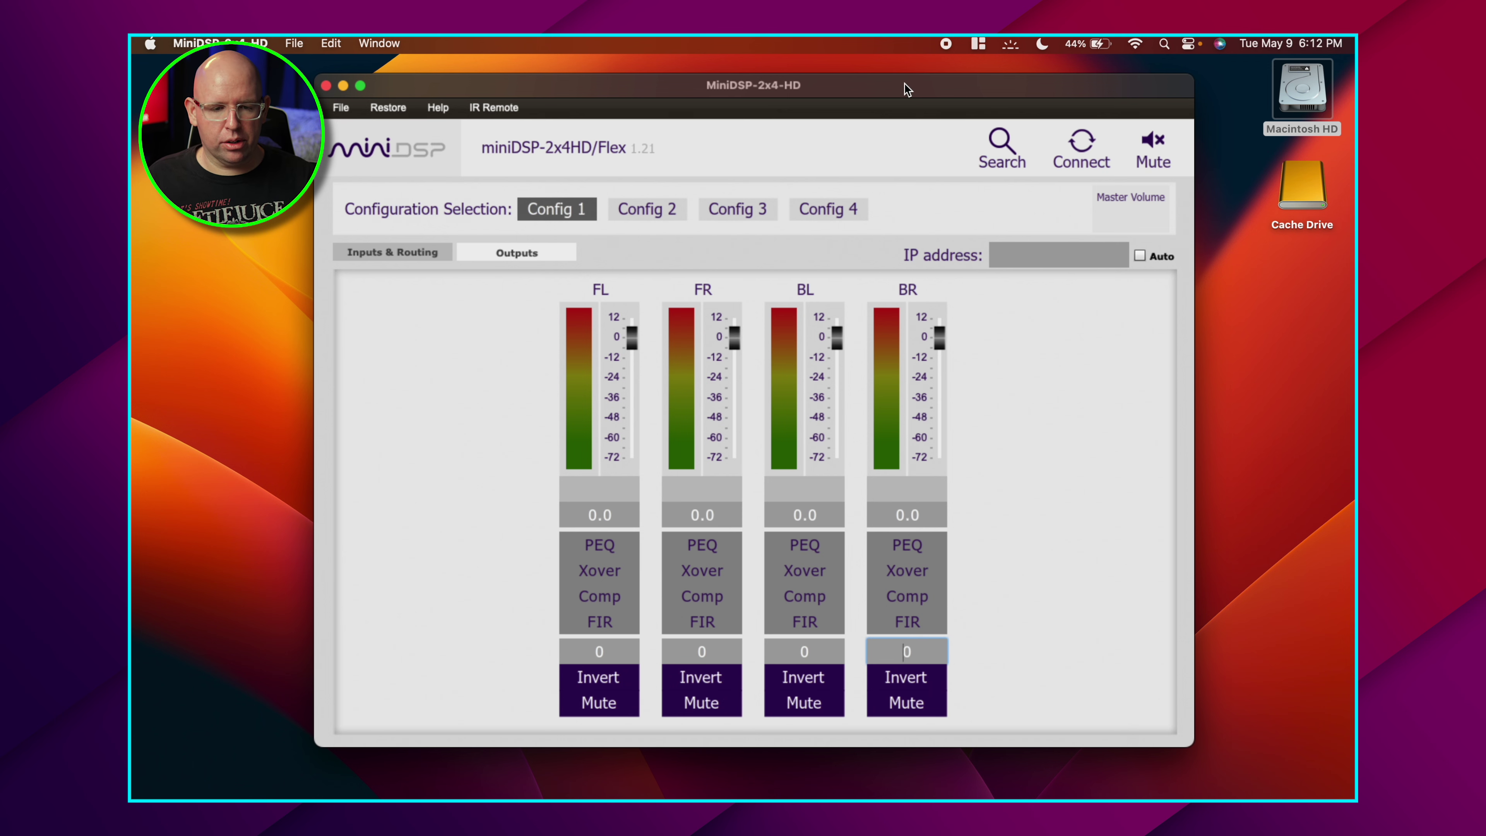
double_click(904, 85)
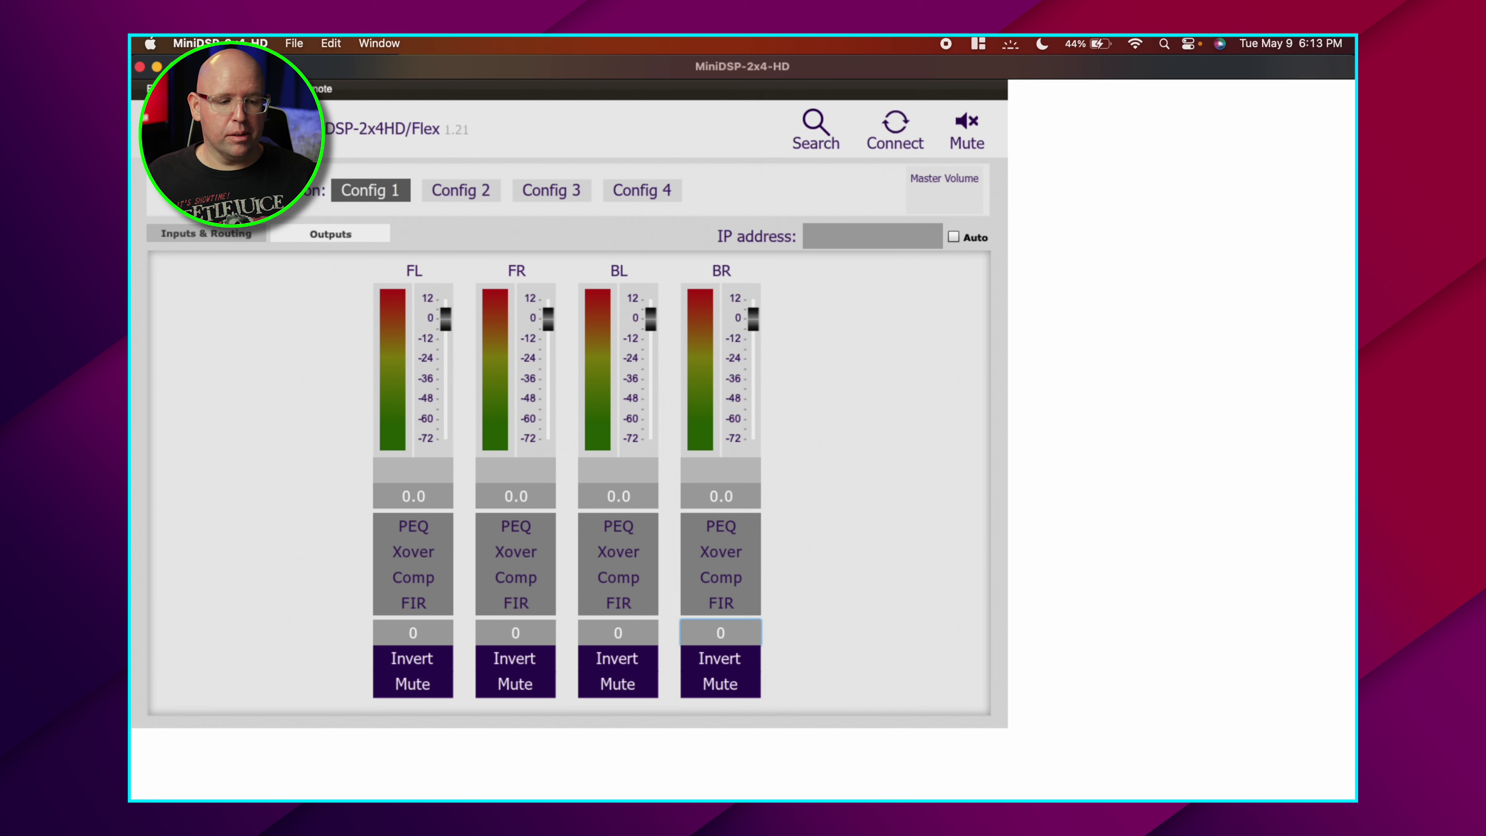
click(223, 234)
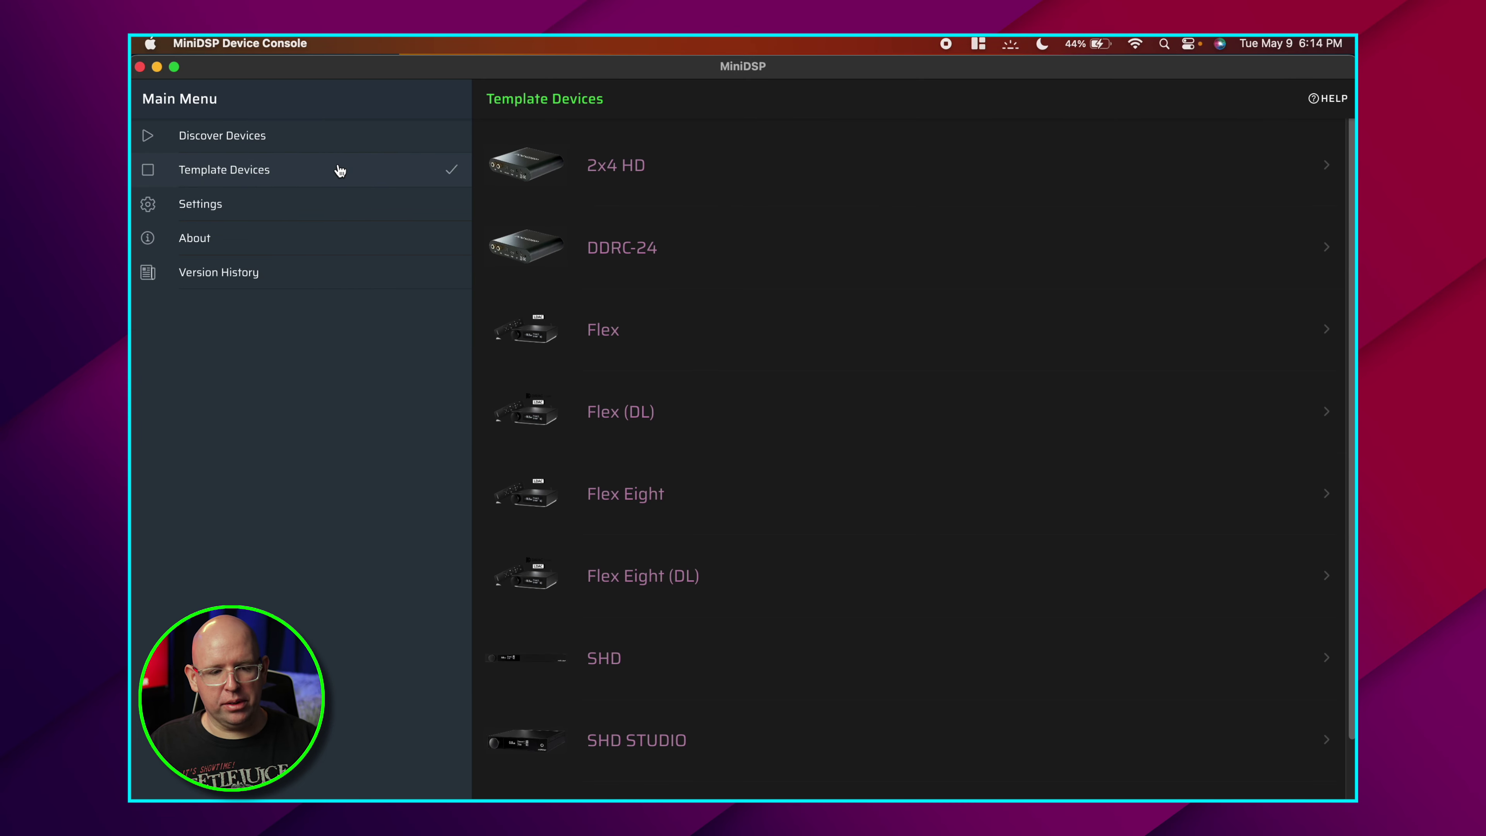
- Toggle Light then Dark theme in Settings, check for updates, and open the 2x4 HD template
click(253, 203)
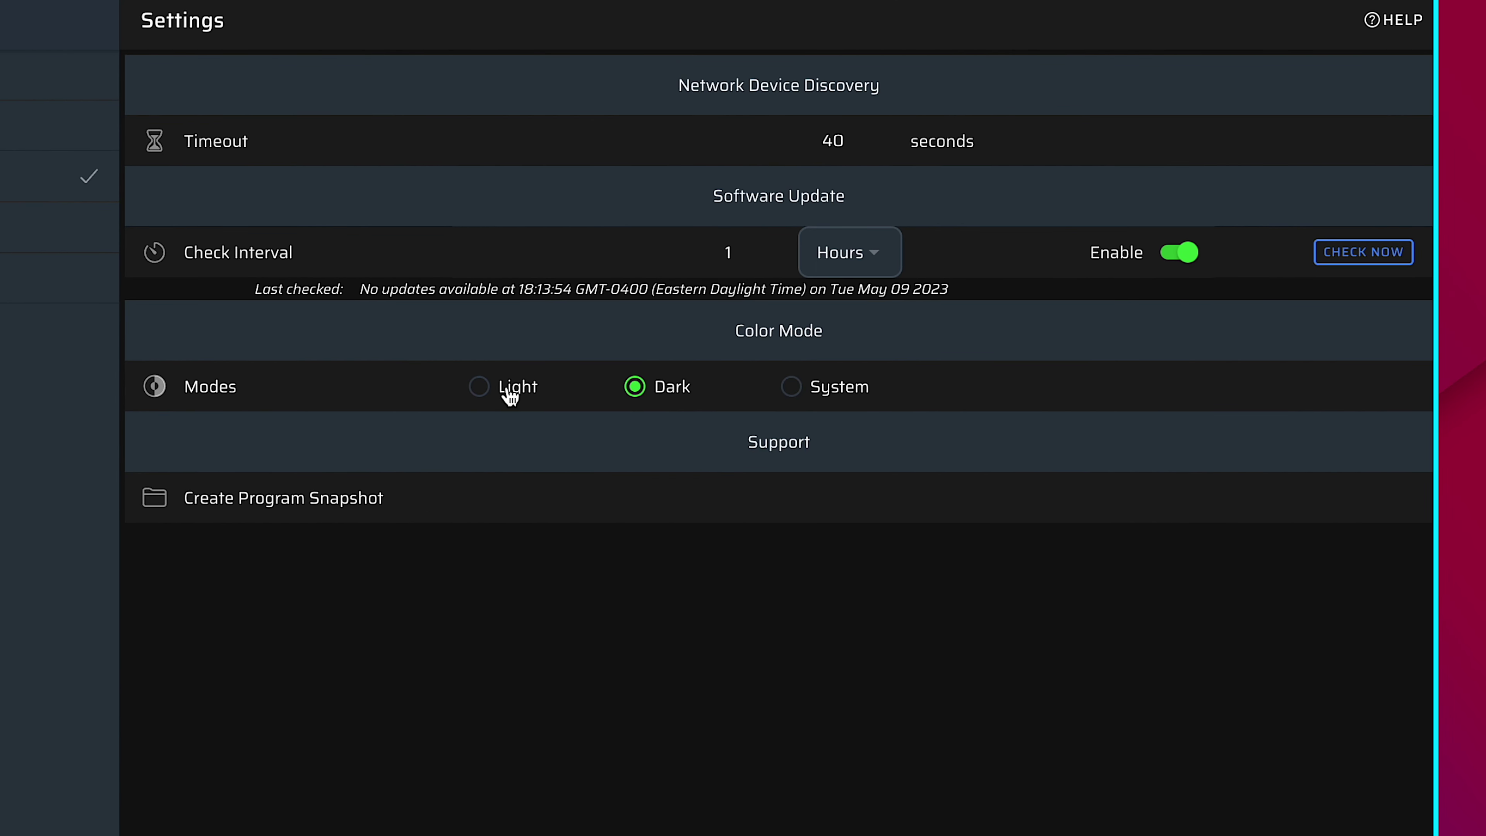
click(480, 387)
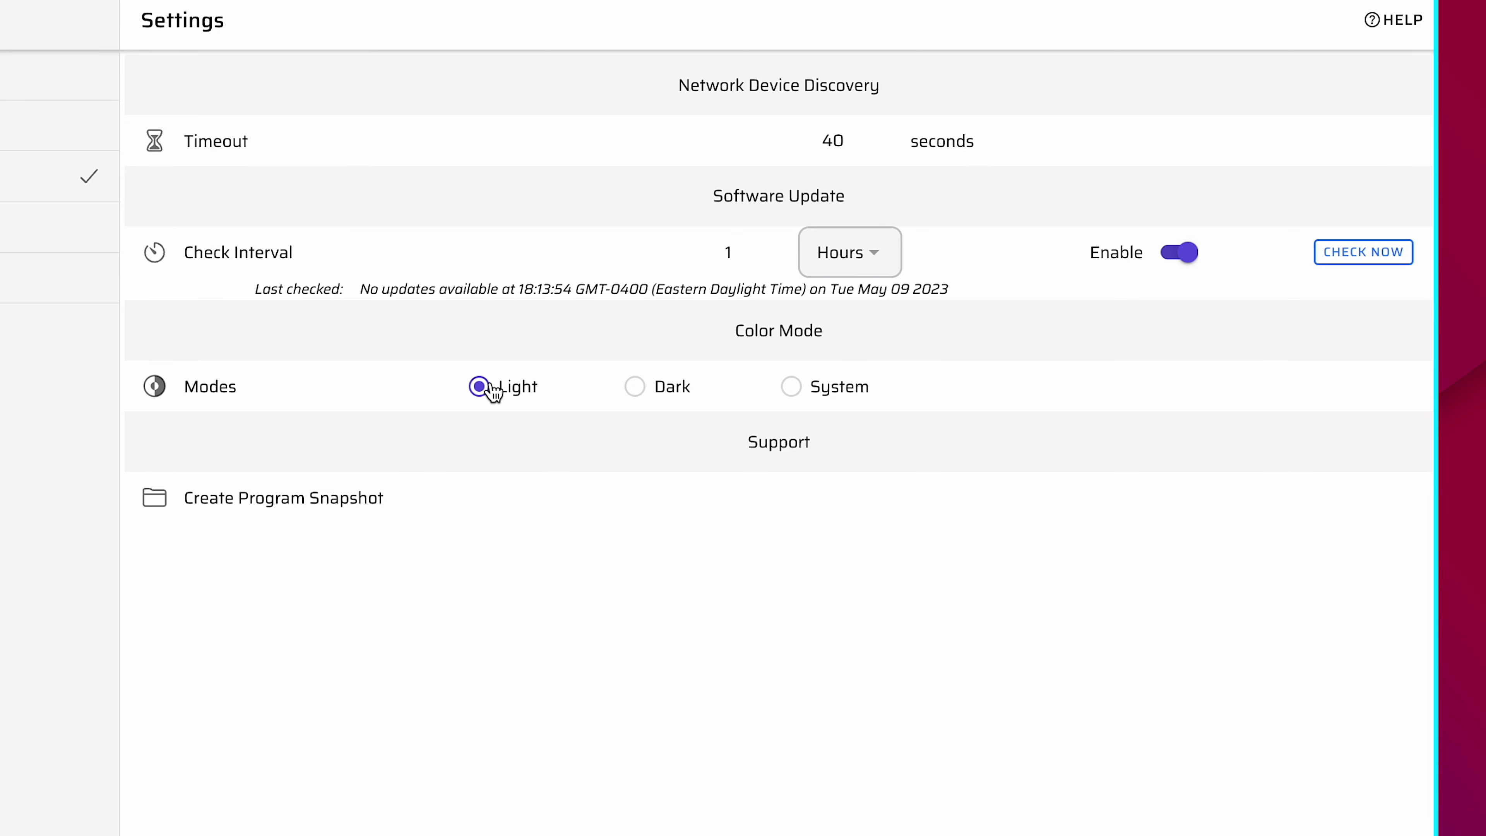
click(648, 393)
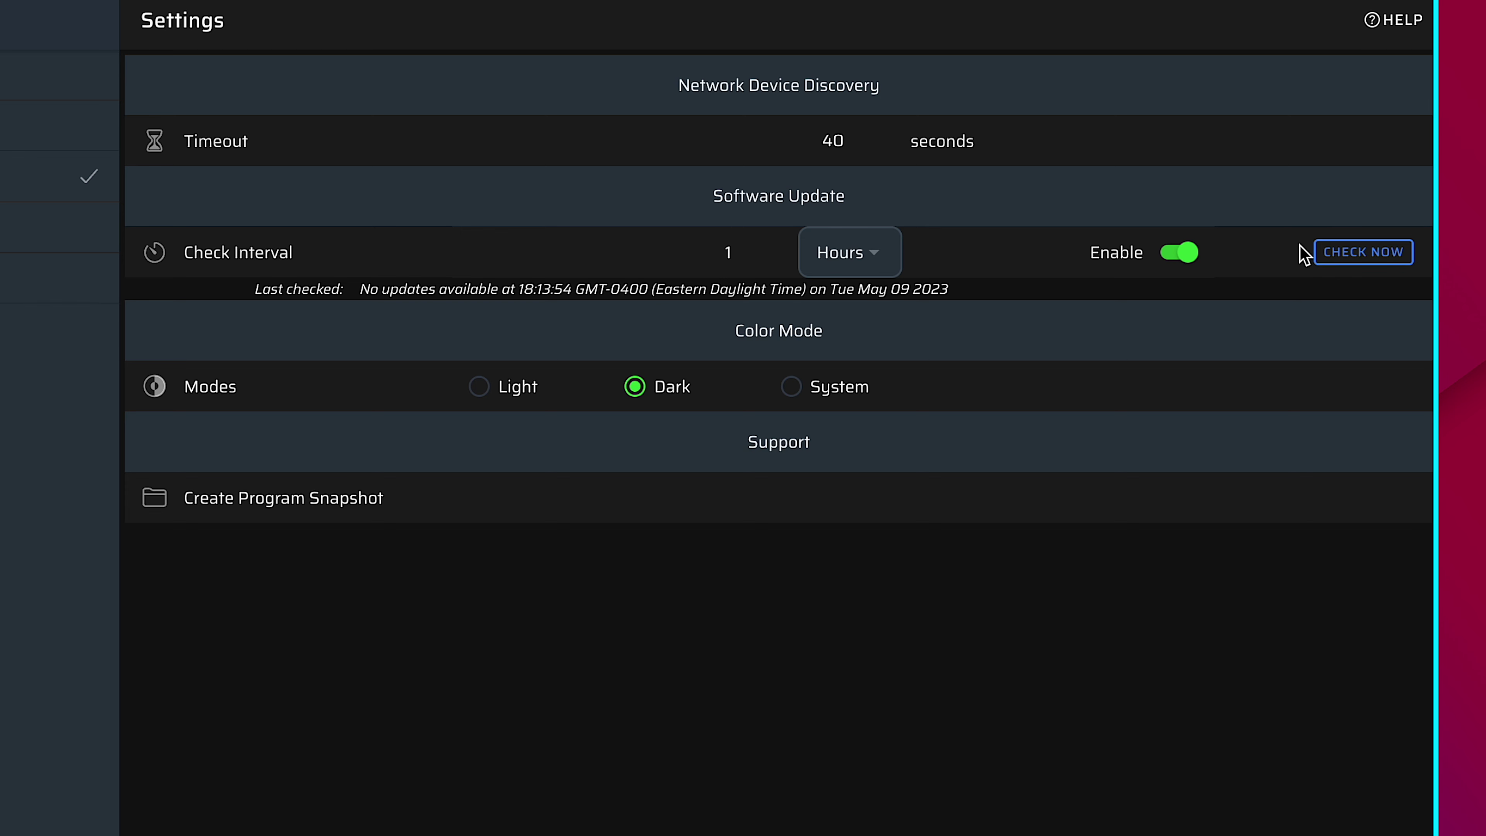
click(1336, 258)
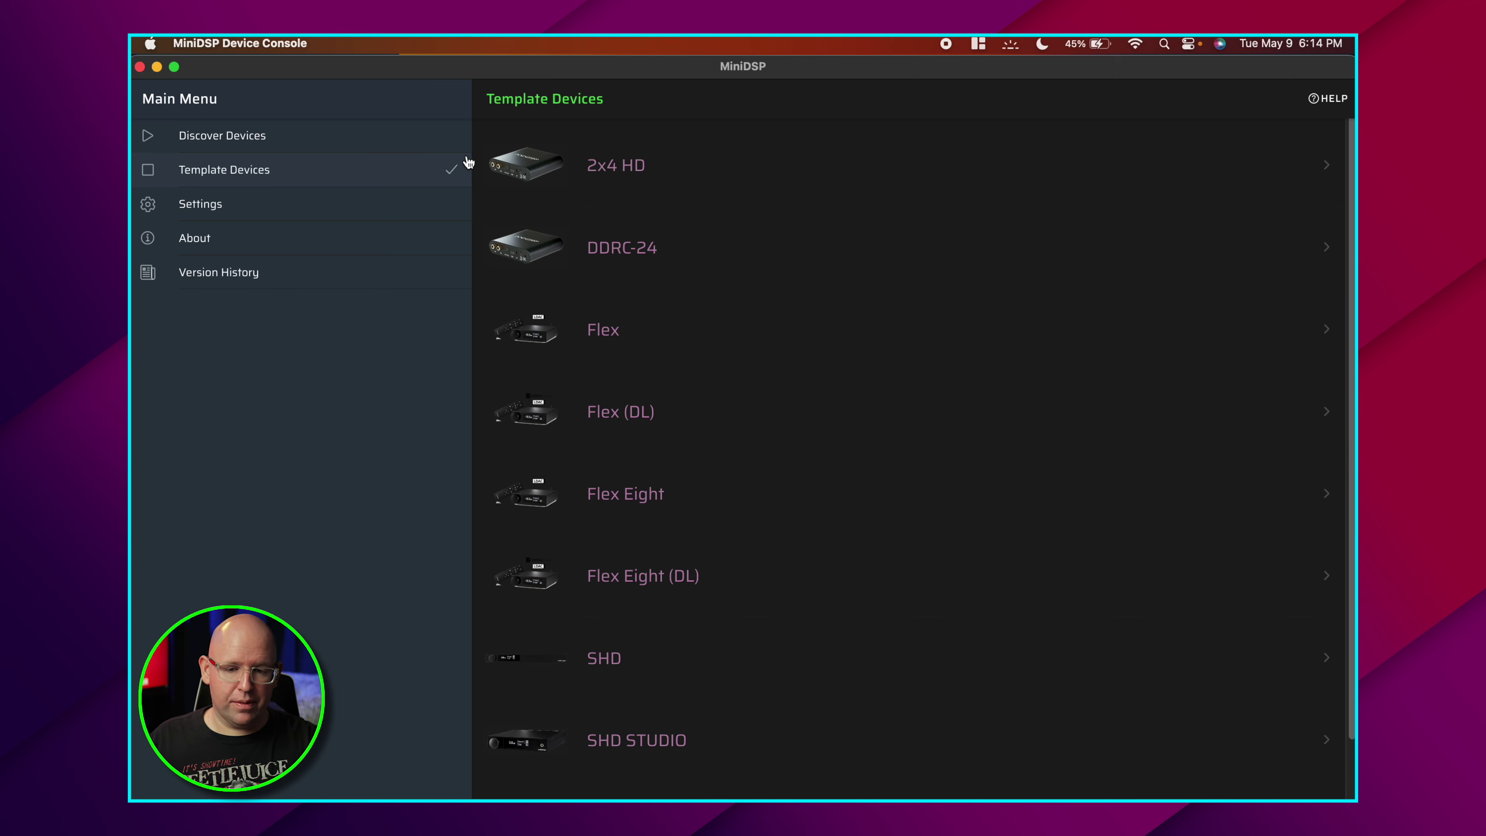
click(817, 176)
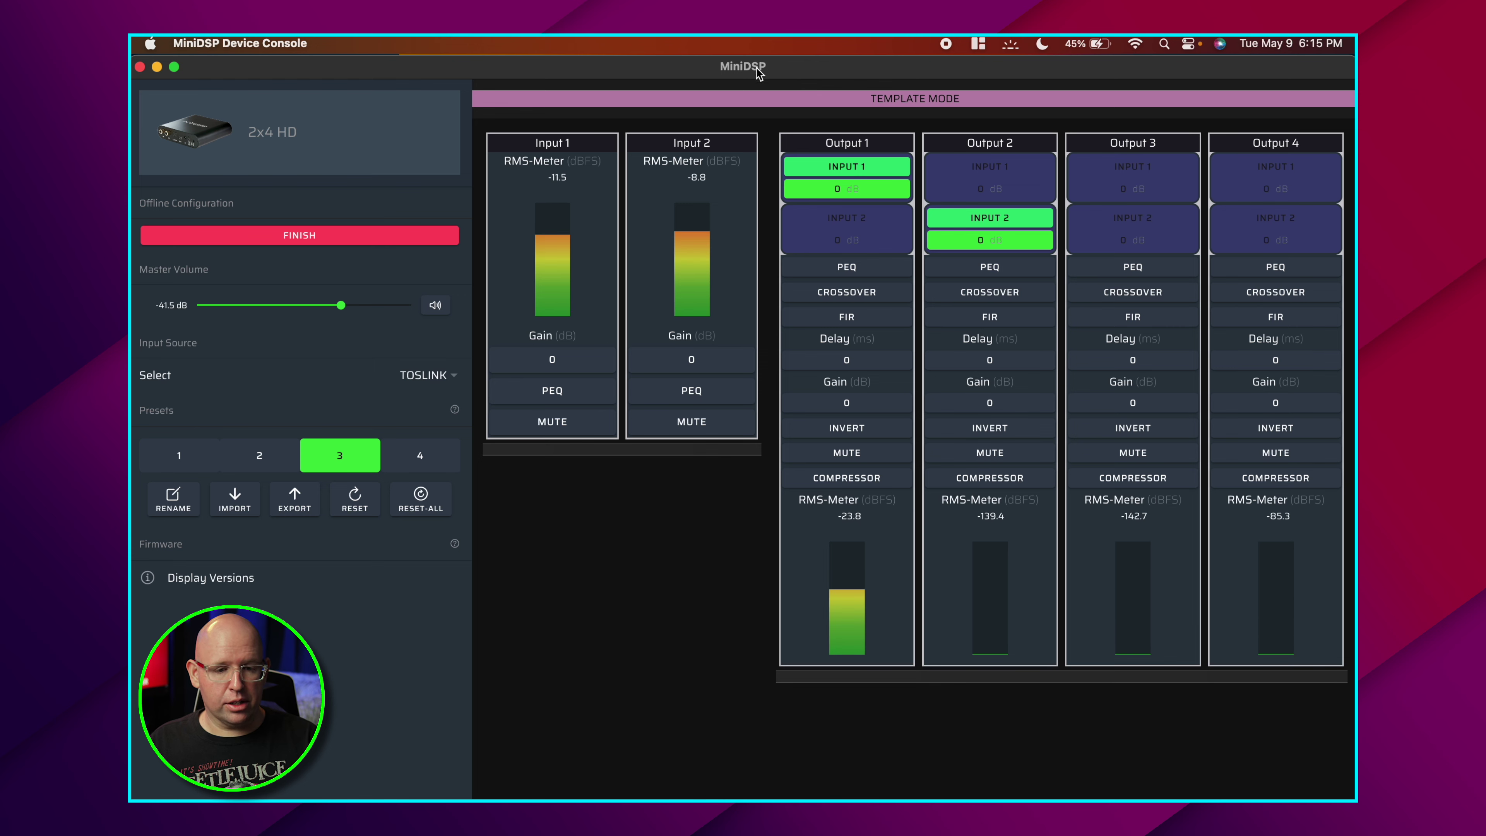
- Enter full screen, leave it with Ctrl+Super+F, then shrink and move the console window up-left
click(173, 67)
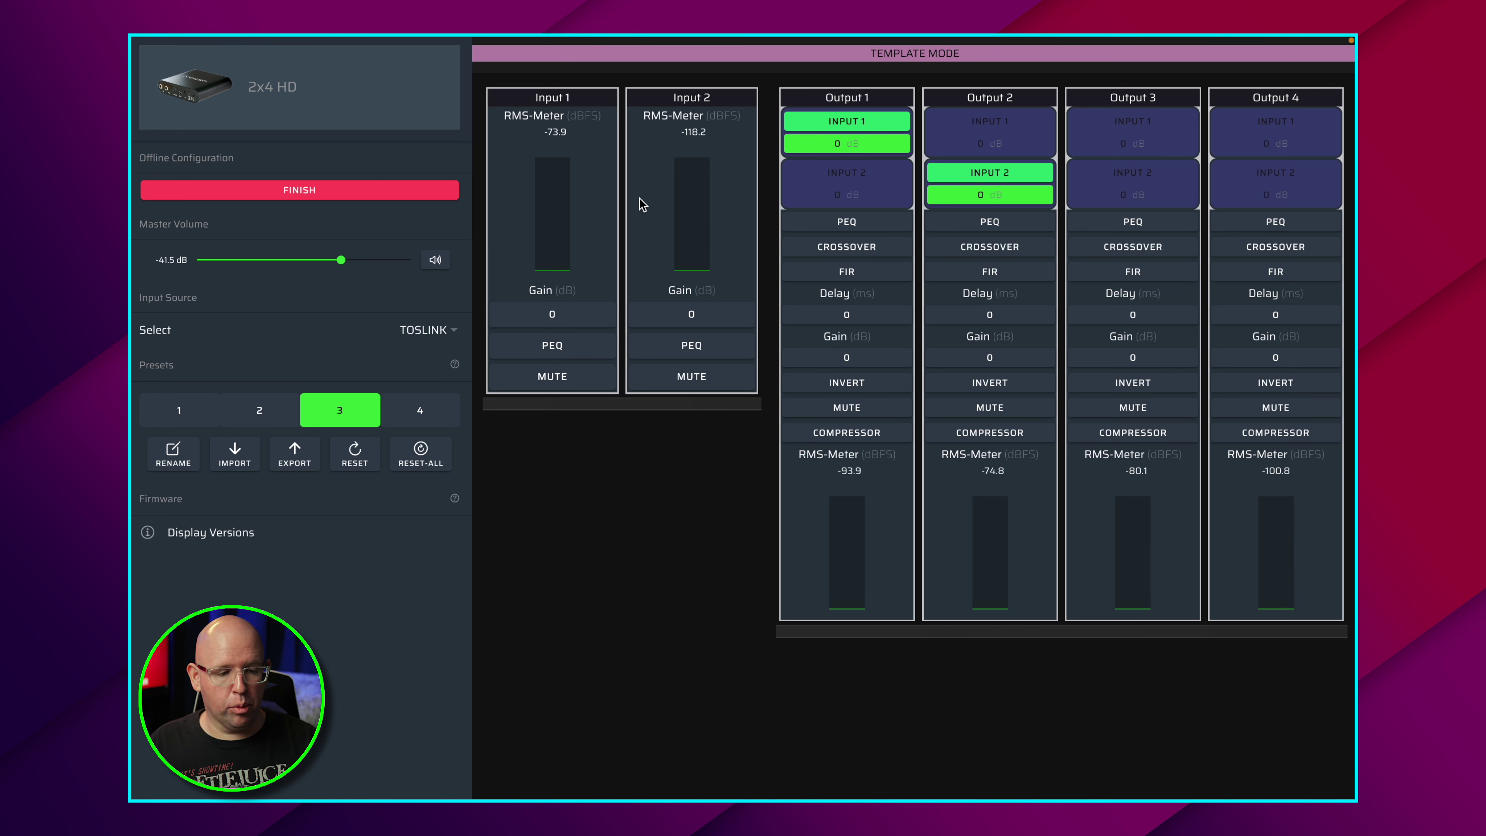
mouse_move(383, 68)
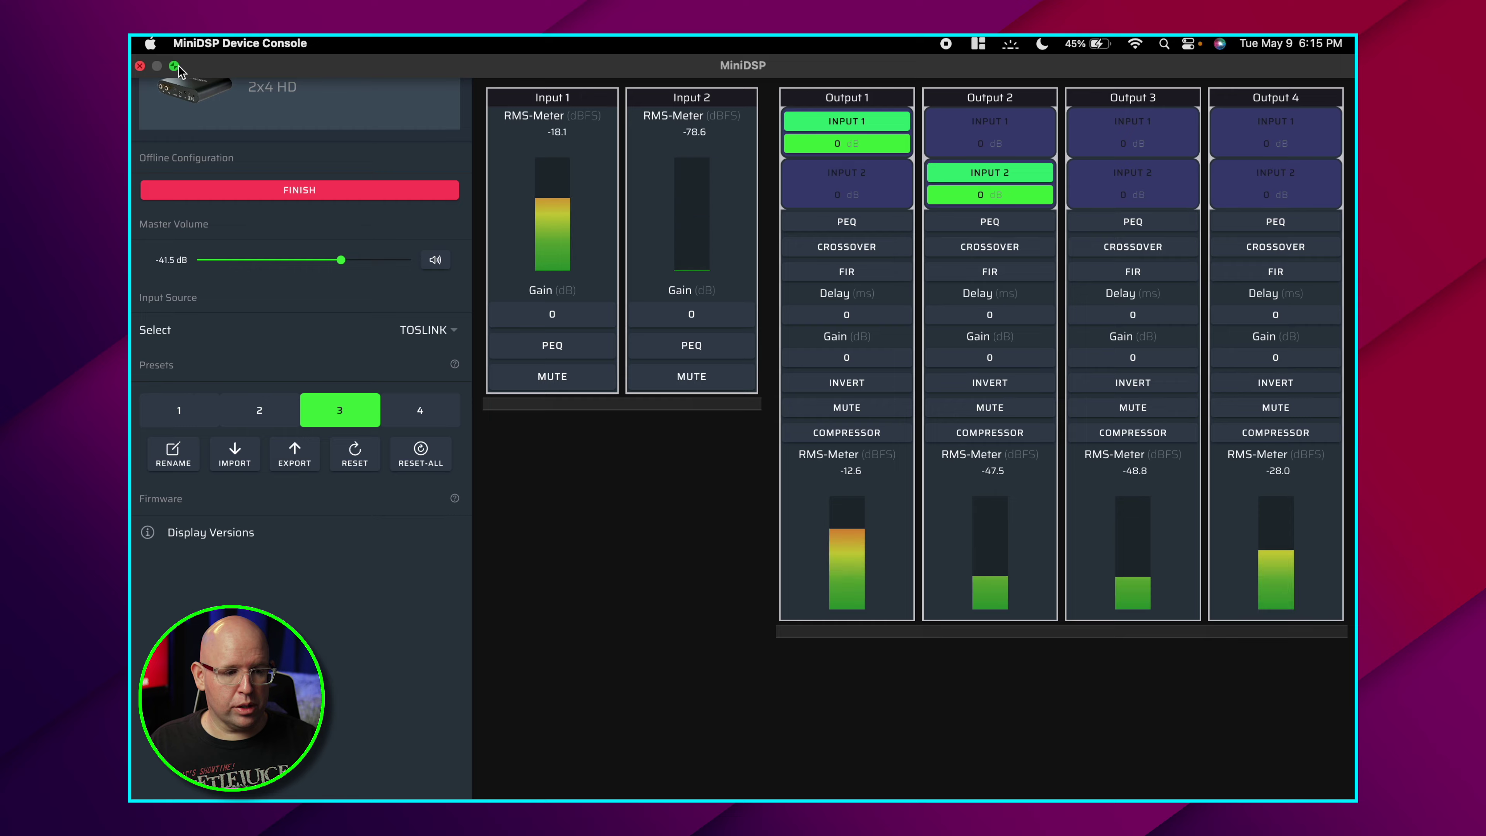
key(ctrl+super+f)
double_click(651, 65)
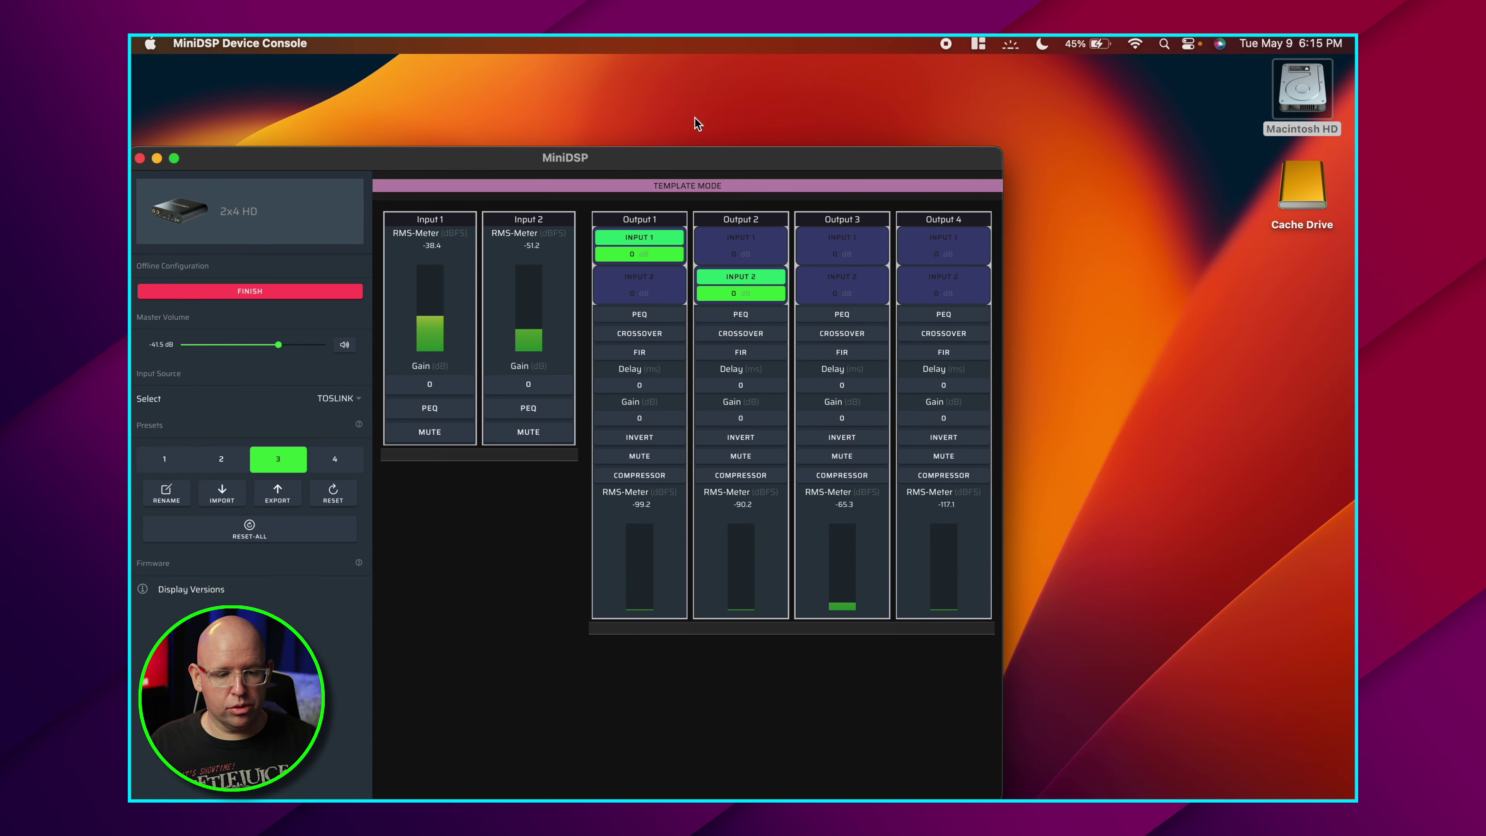
drag(701, 148, 824, 63)
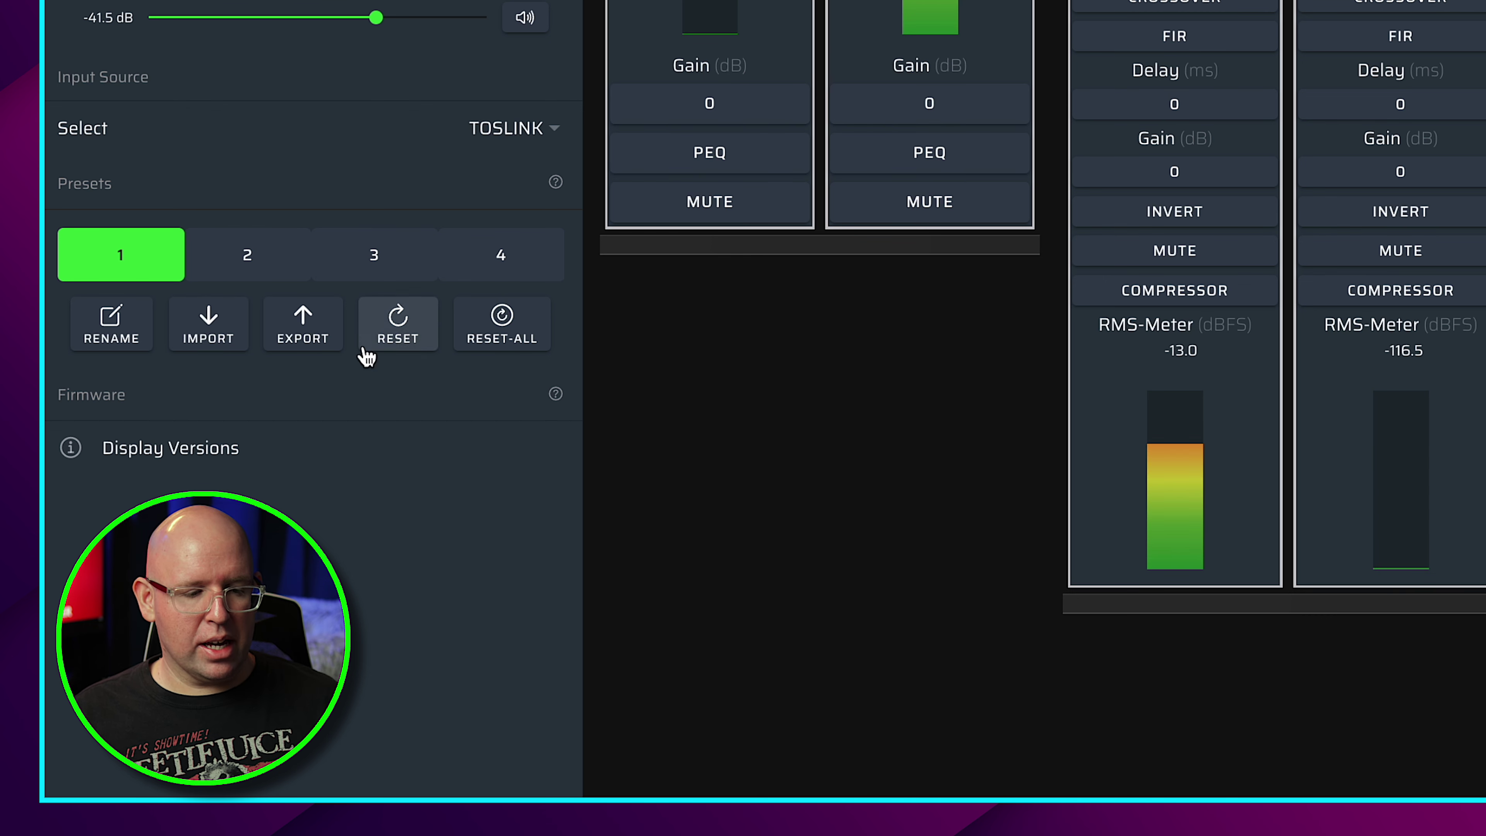
- Restore all presets to defaults, accept the amplifier warning, and reload the 2x4 HD template
click(507, 334)
click(1316, 374)
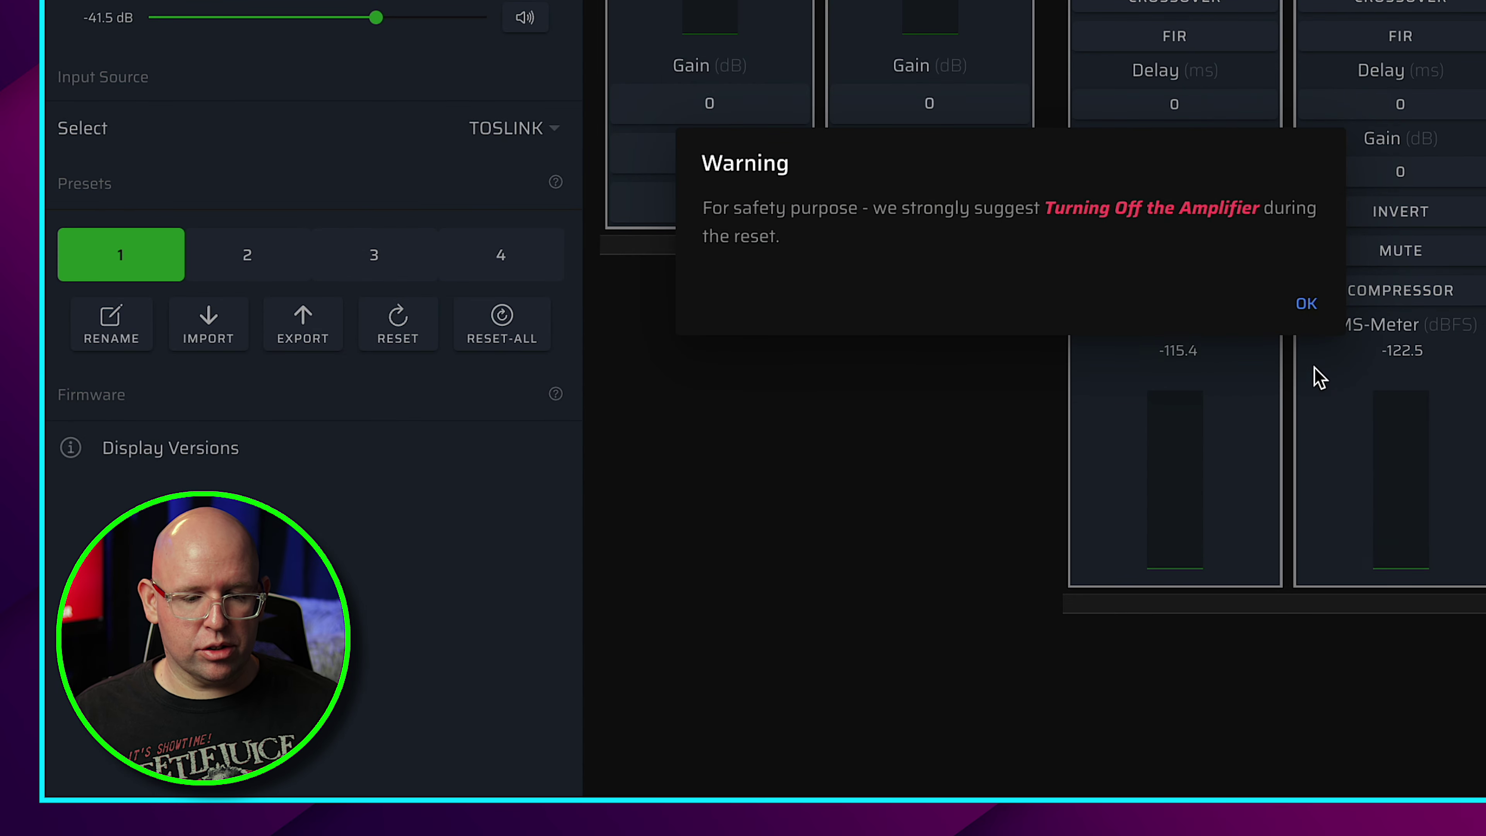
click(1306, 305)
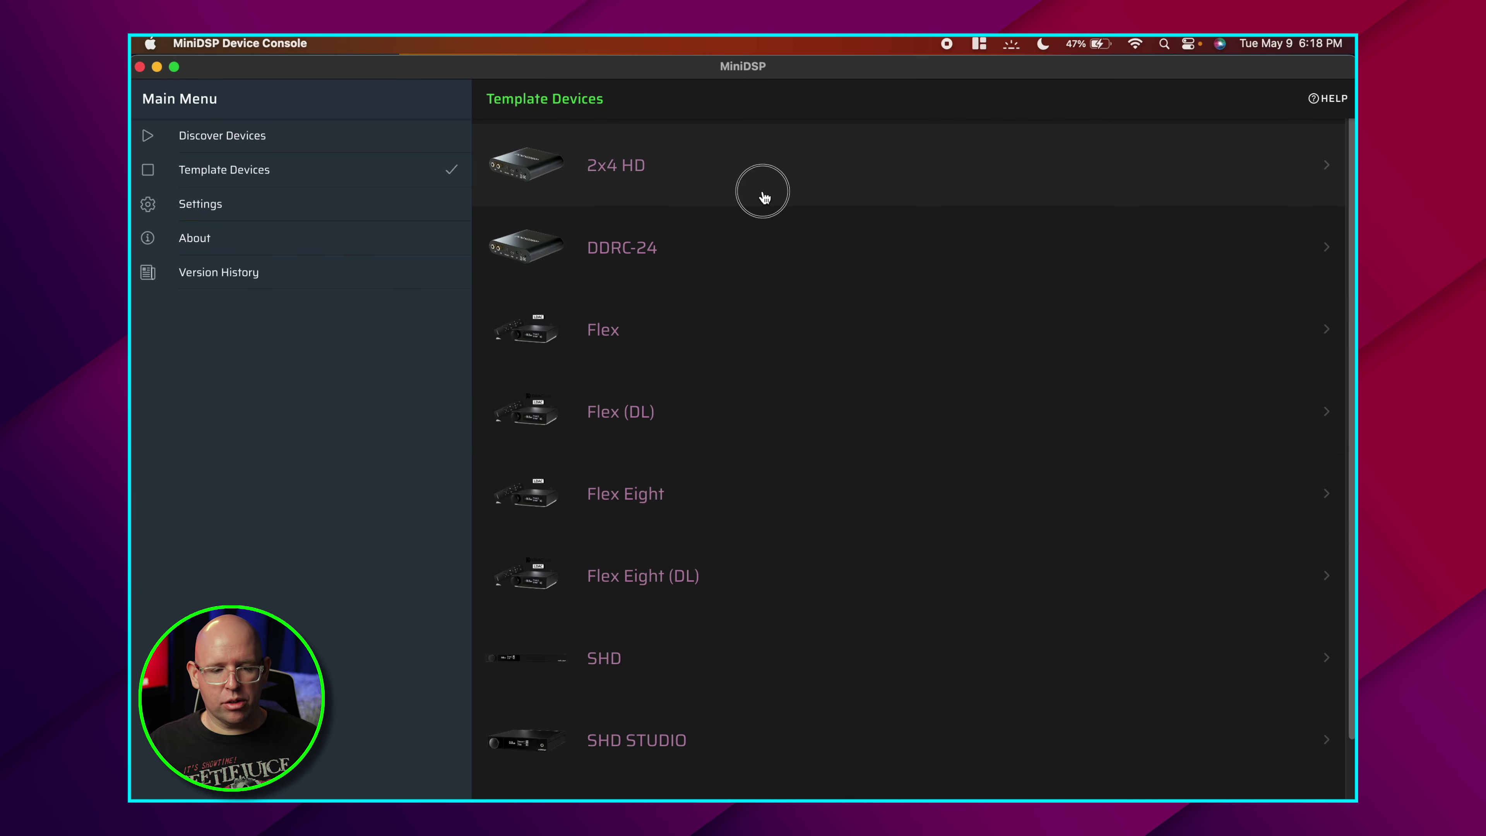
click(763, 197)
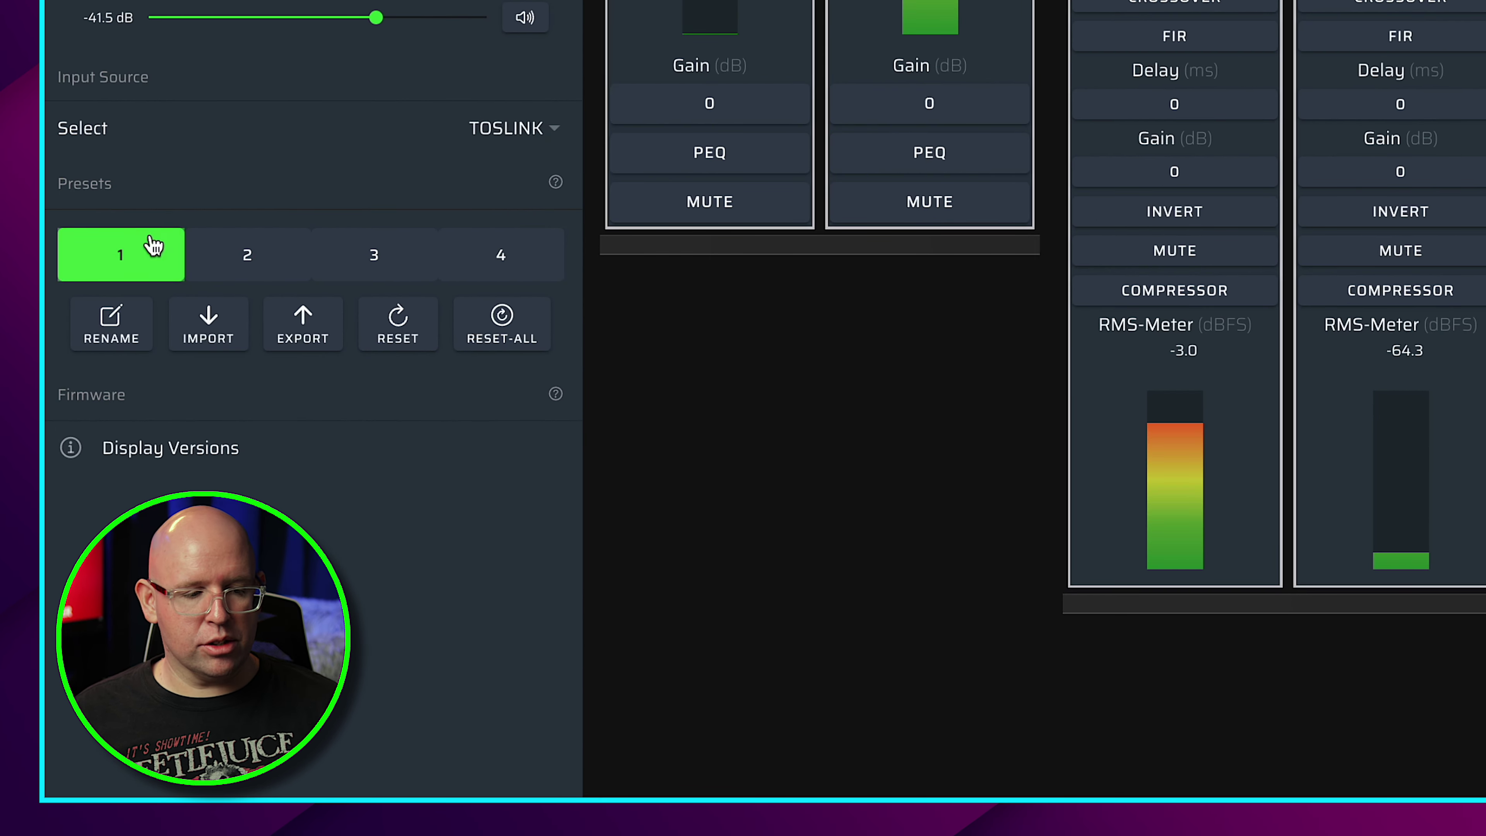
- Name the first preset Config1
click(134, 321)
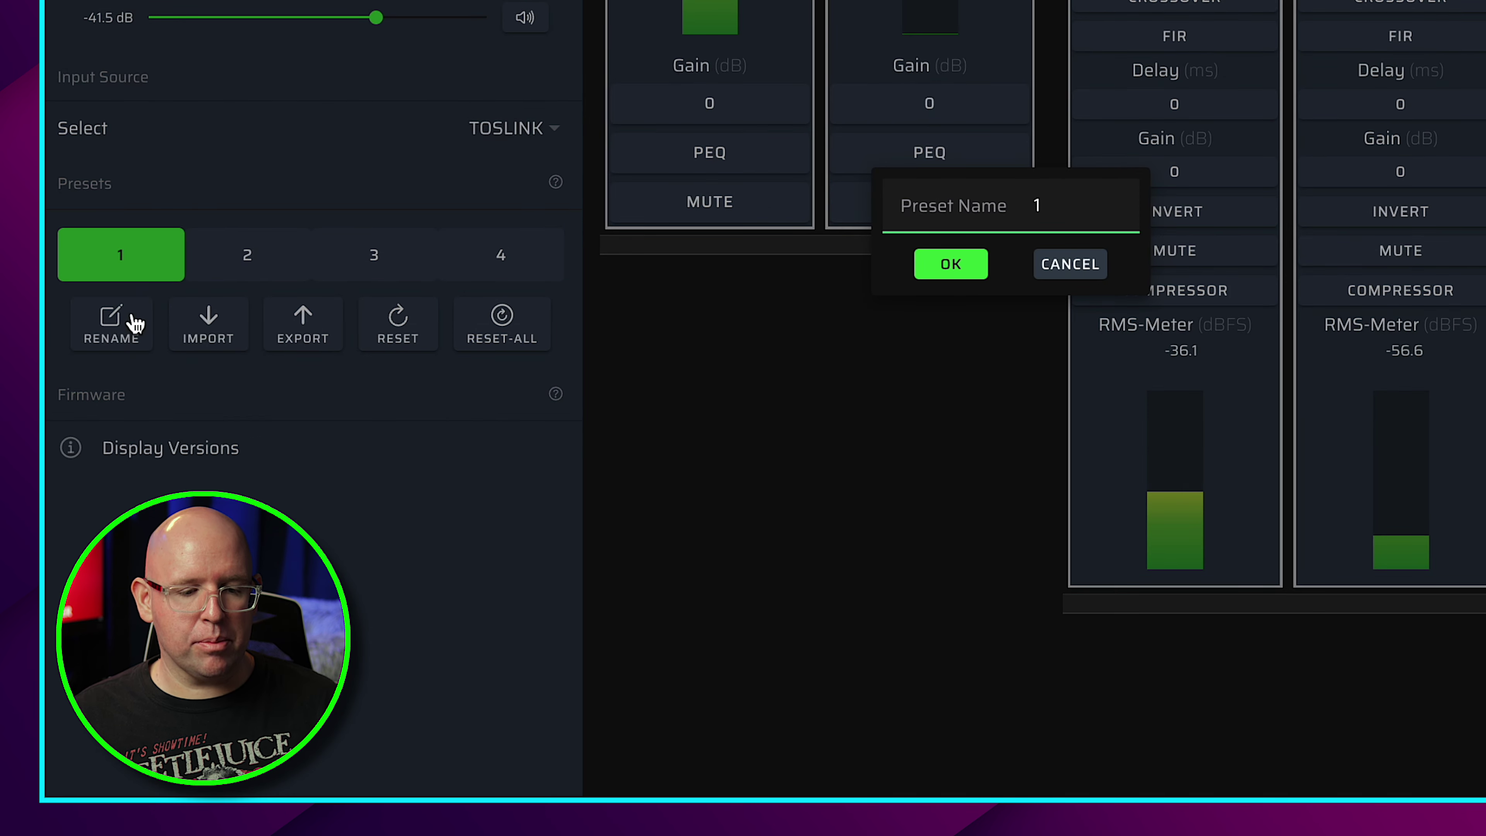
key(BackSpace)
text(Con)
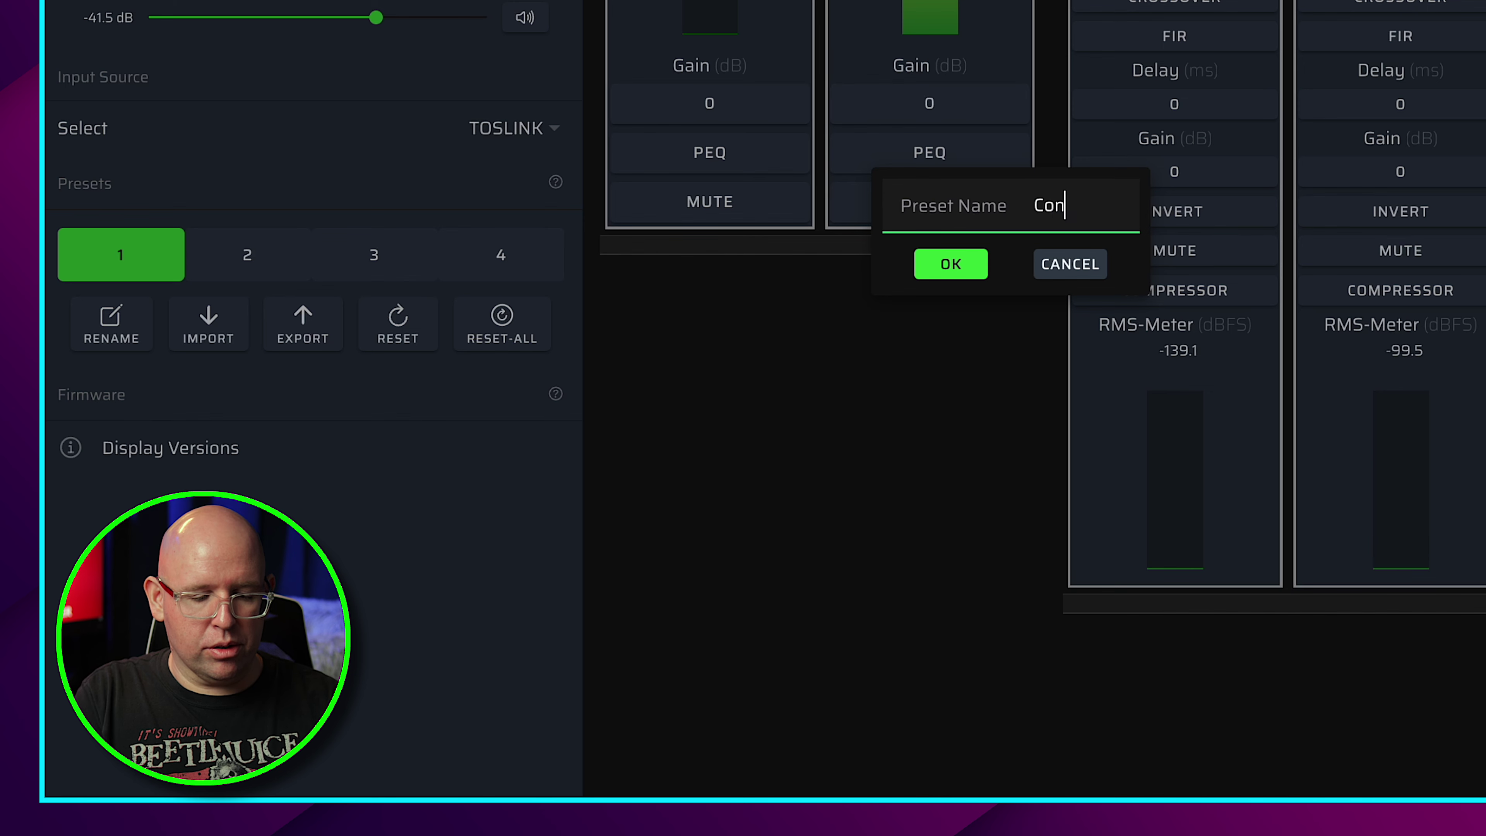
text(fig1)
key(Return)
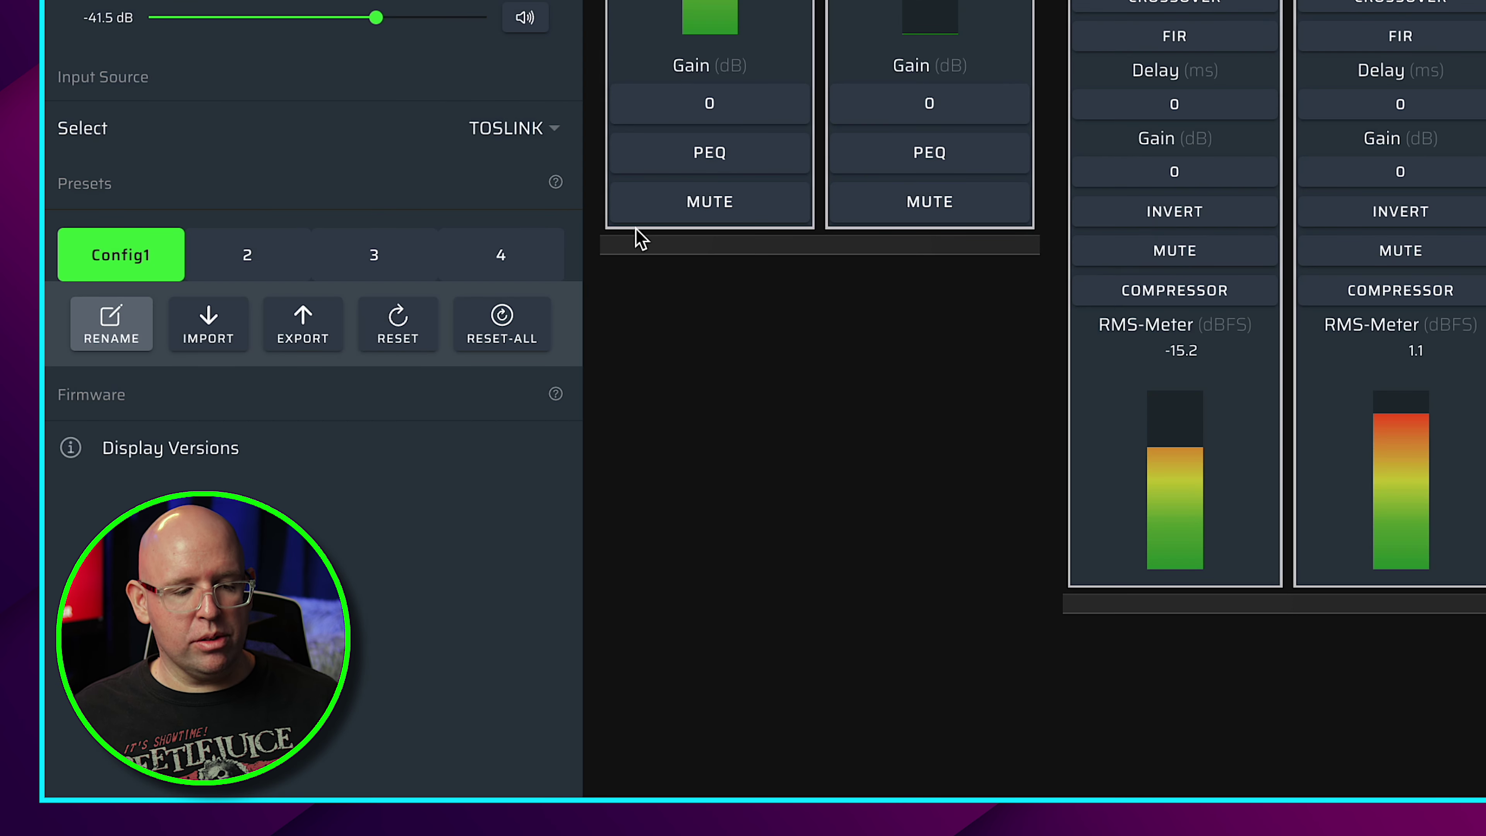
- Rename the preset from Config1 to 75dB Flat and check the installed firmware versions
click(114, 322)
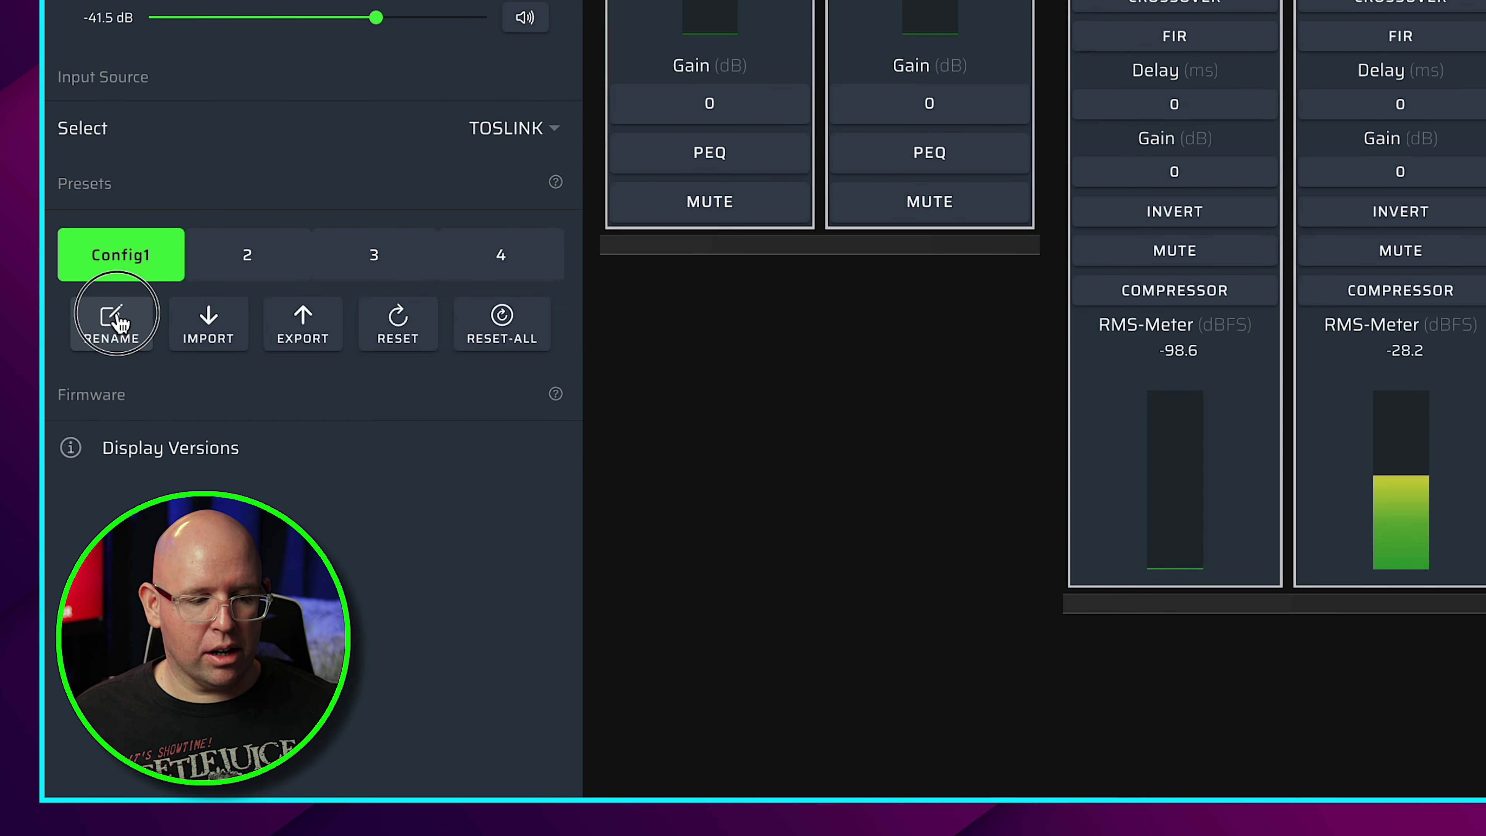
click(885, 229)
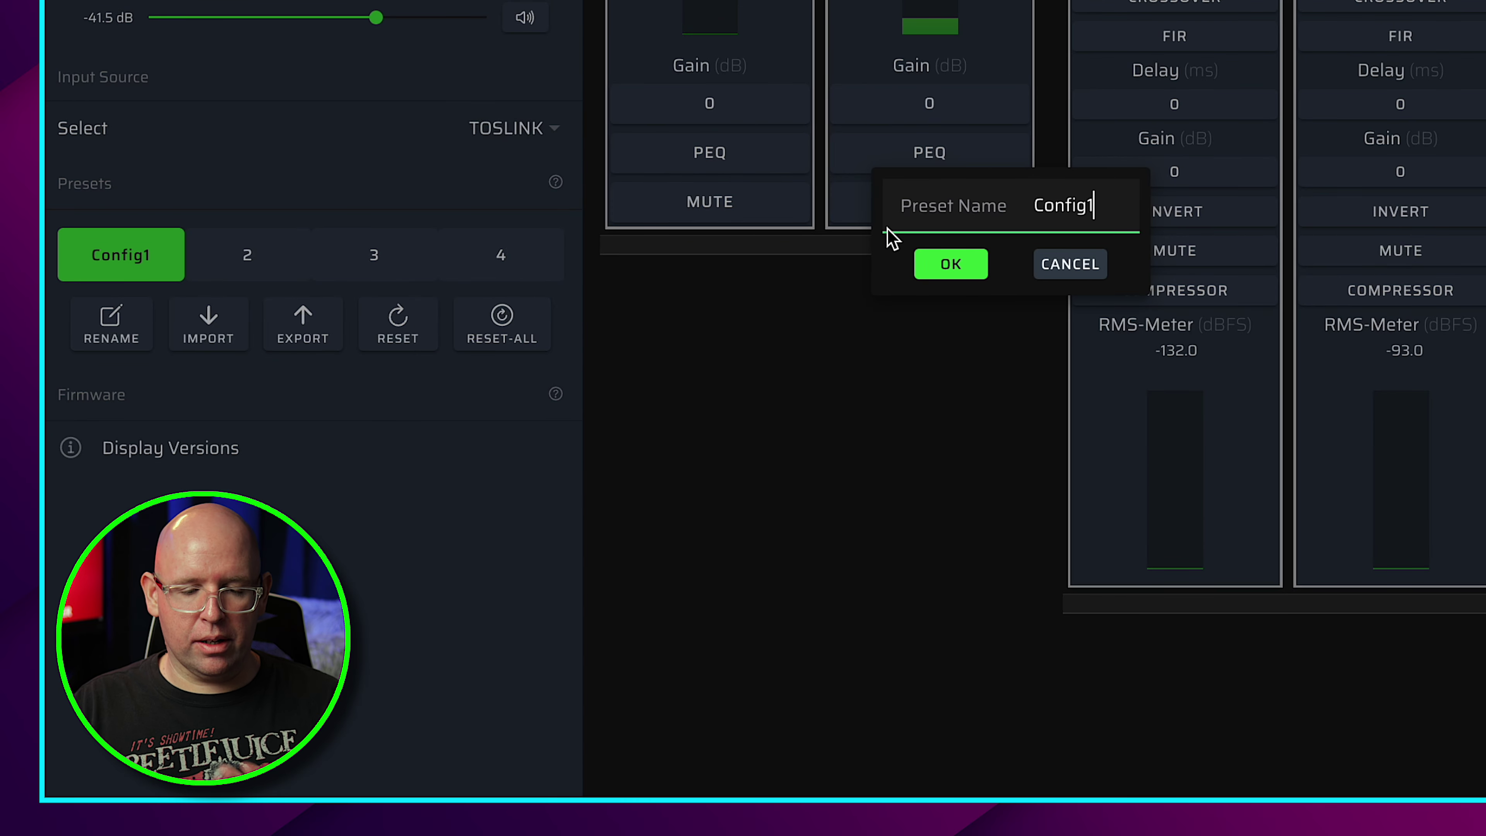
key(BackSpace)
key(BackSpace)
key(BackSpace)
key(BackSpace)
key(BackSpace)
key(BackSpace)
key(BackSpace)
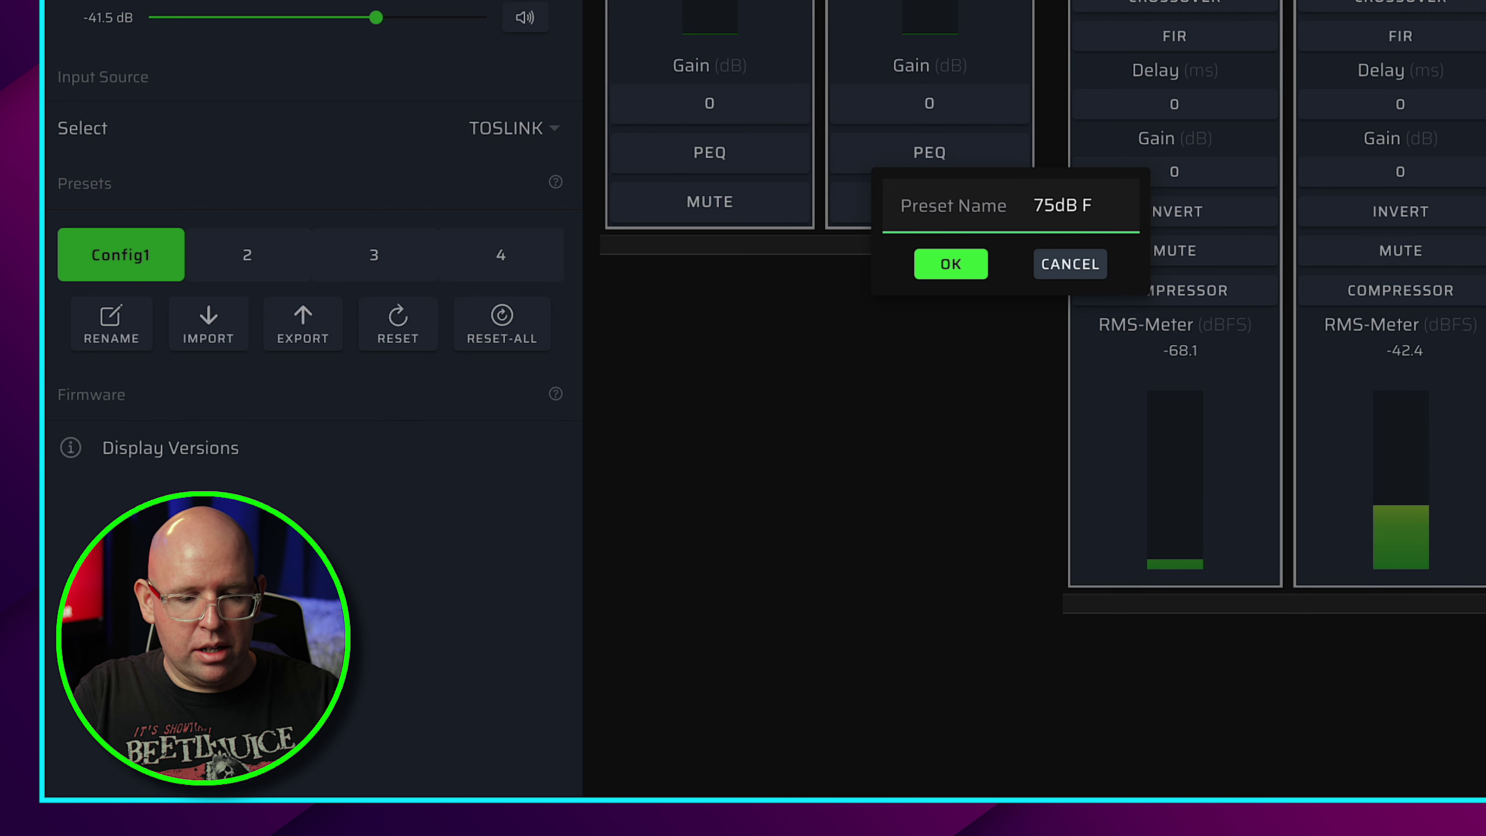
text(75dB Flat)
key(Return)
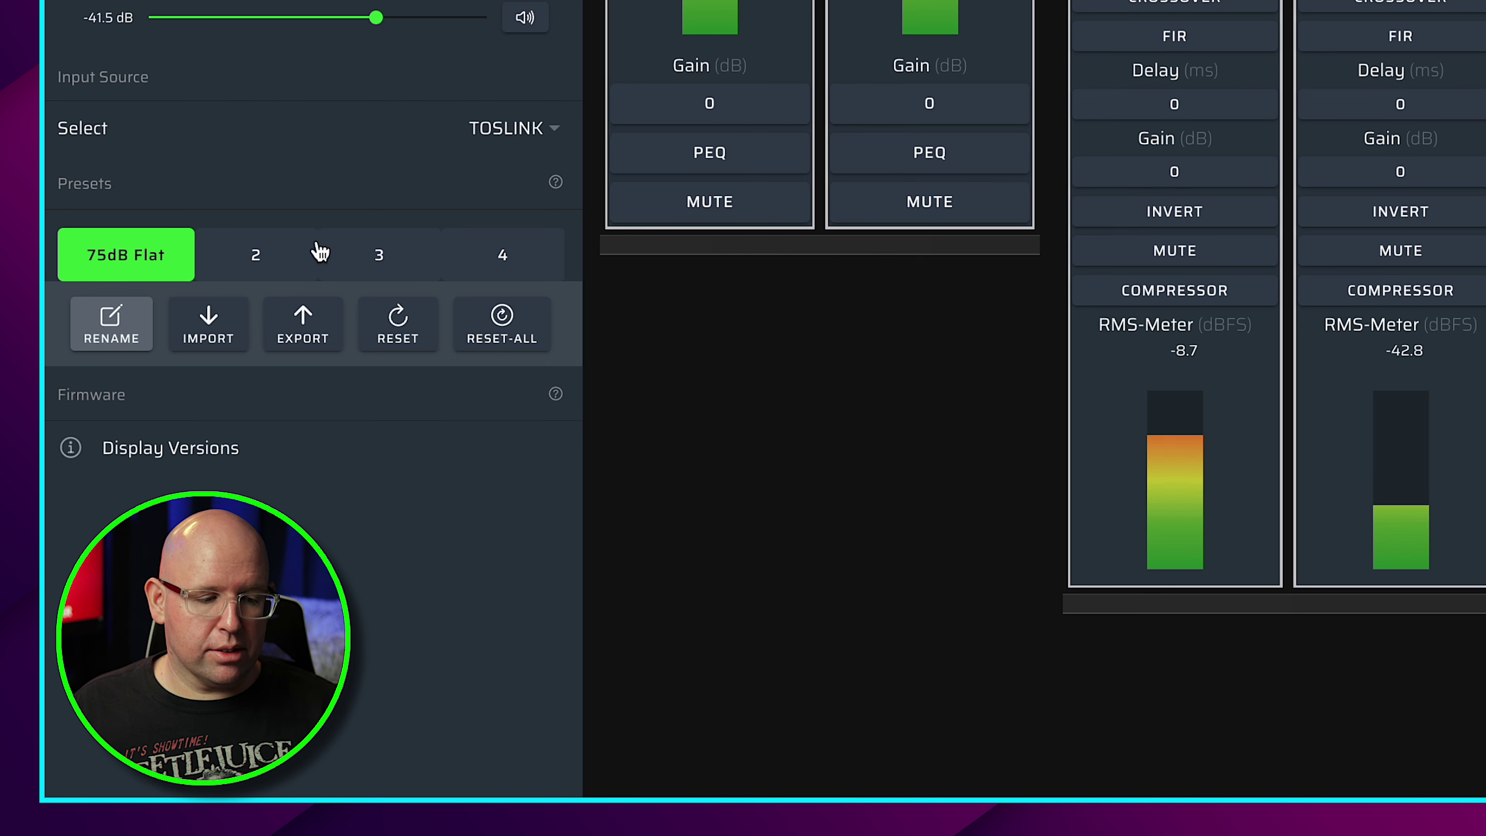
click(288, 463)
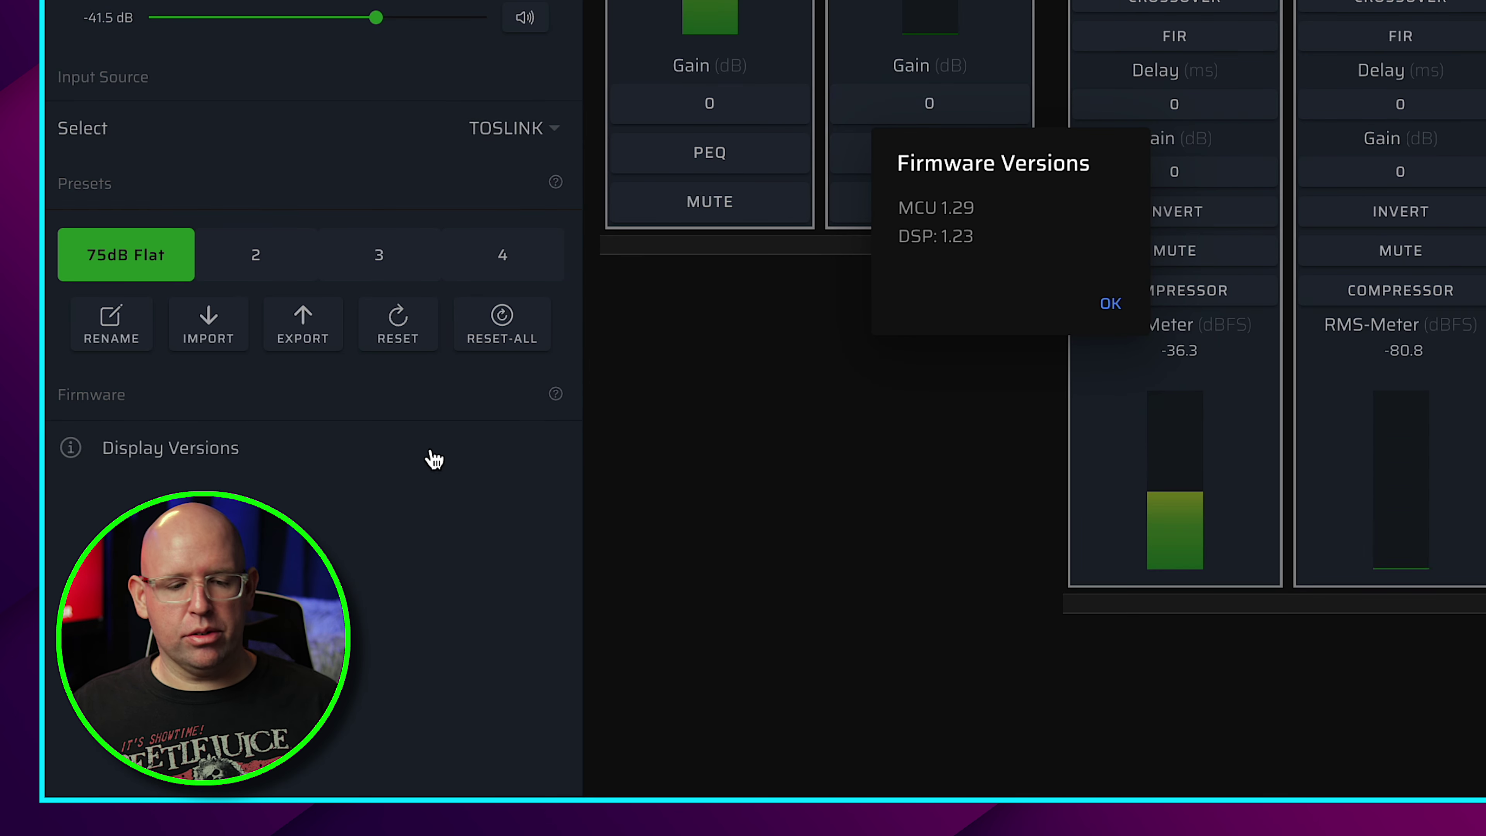
click(1110, 310)
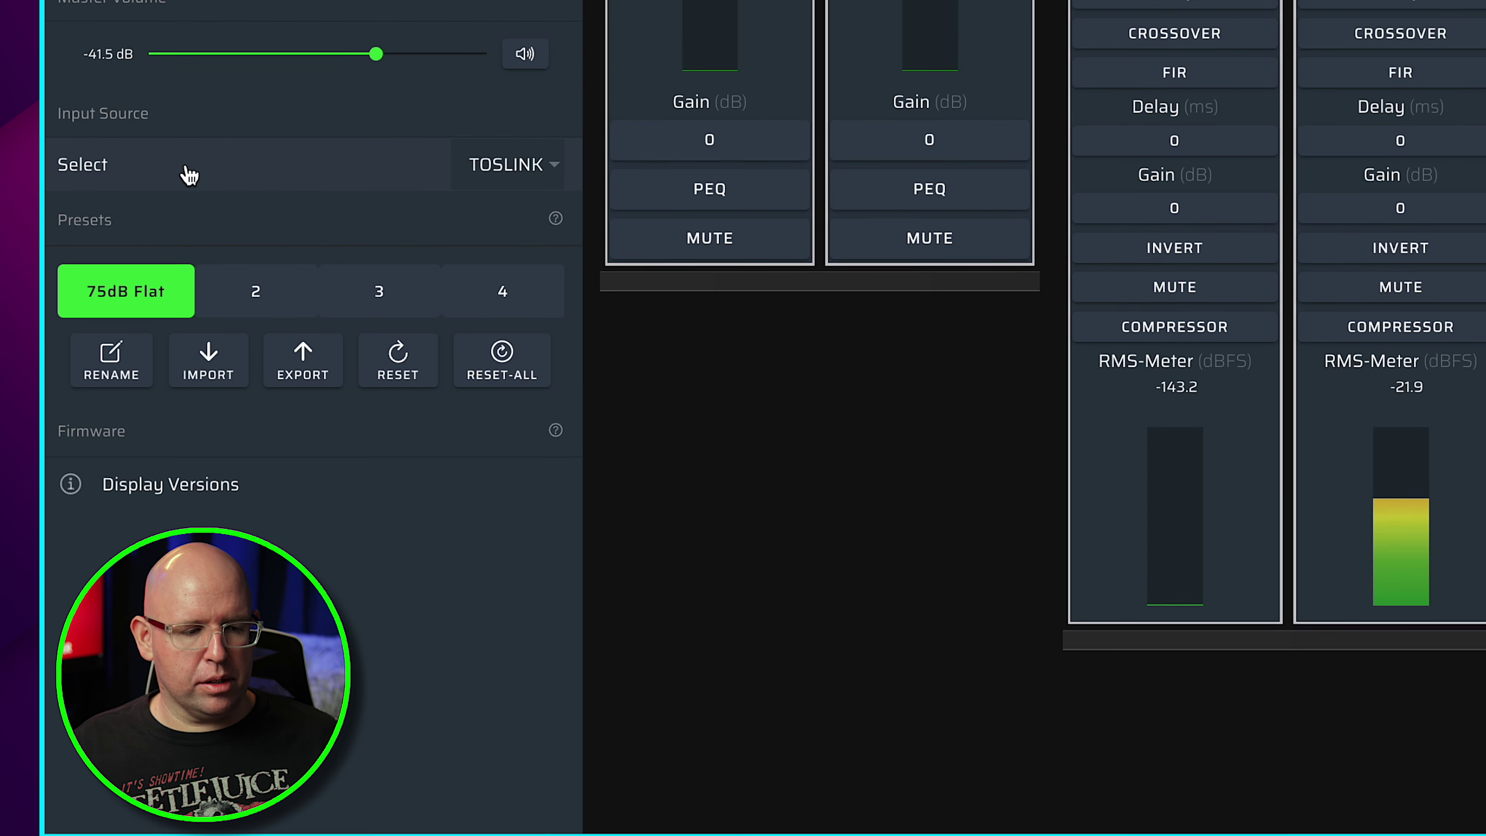
- Switch the Input Source Select from TOSLINK to Analog
click(518, 127)
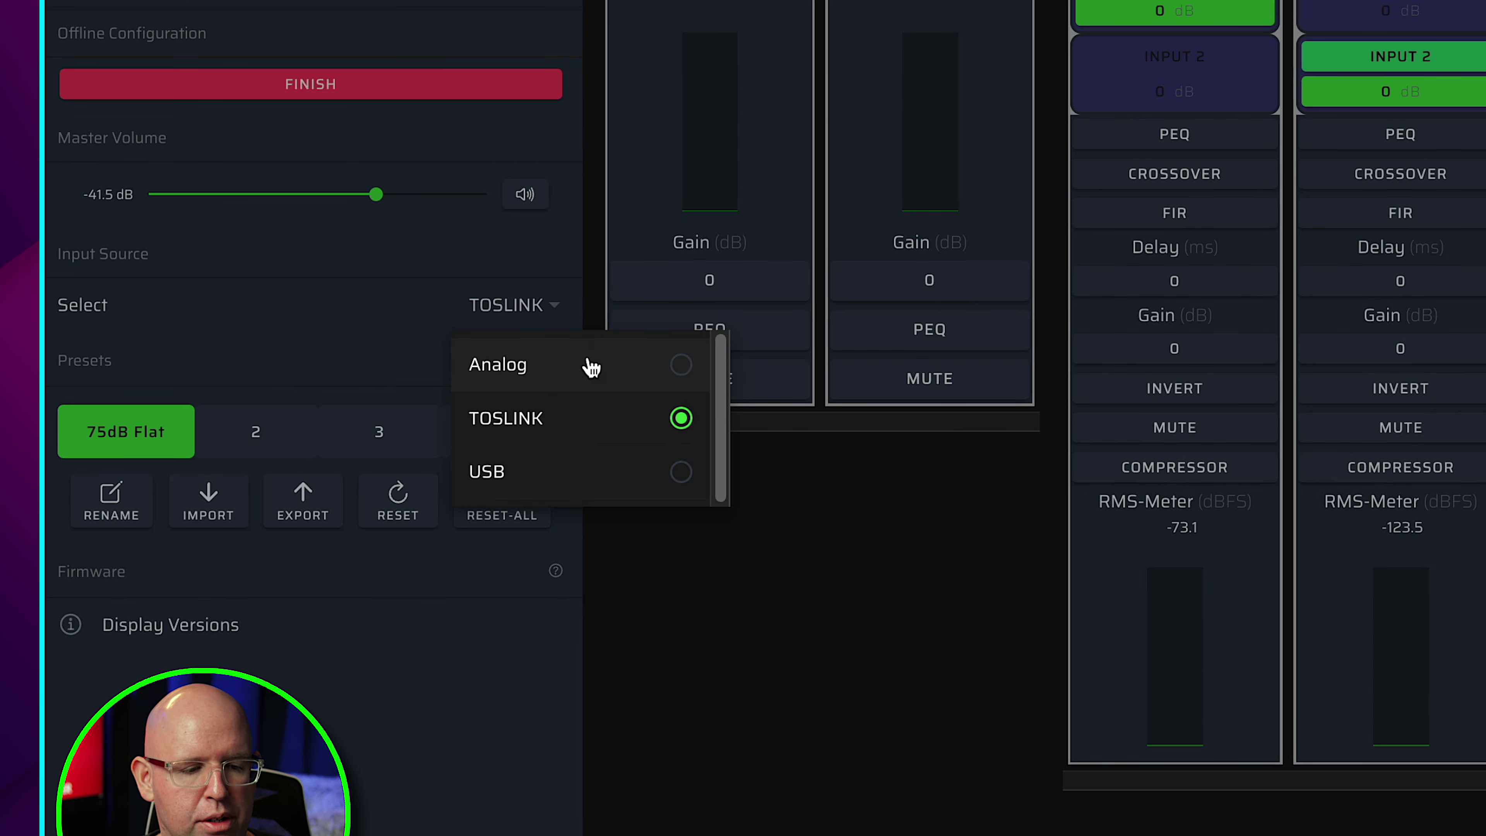
click(608, 364)
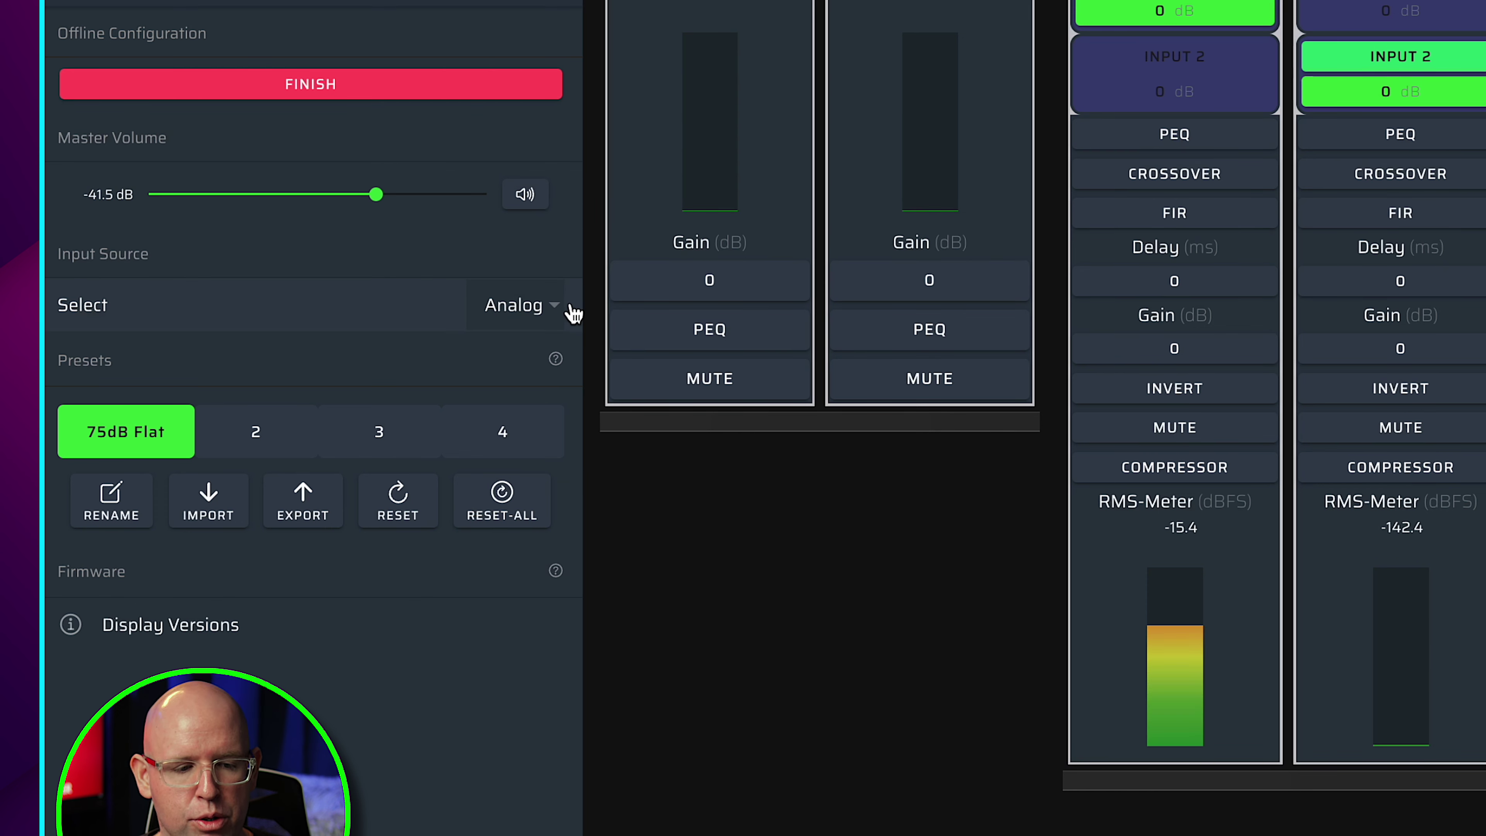
click(555, 308)
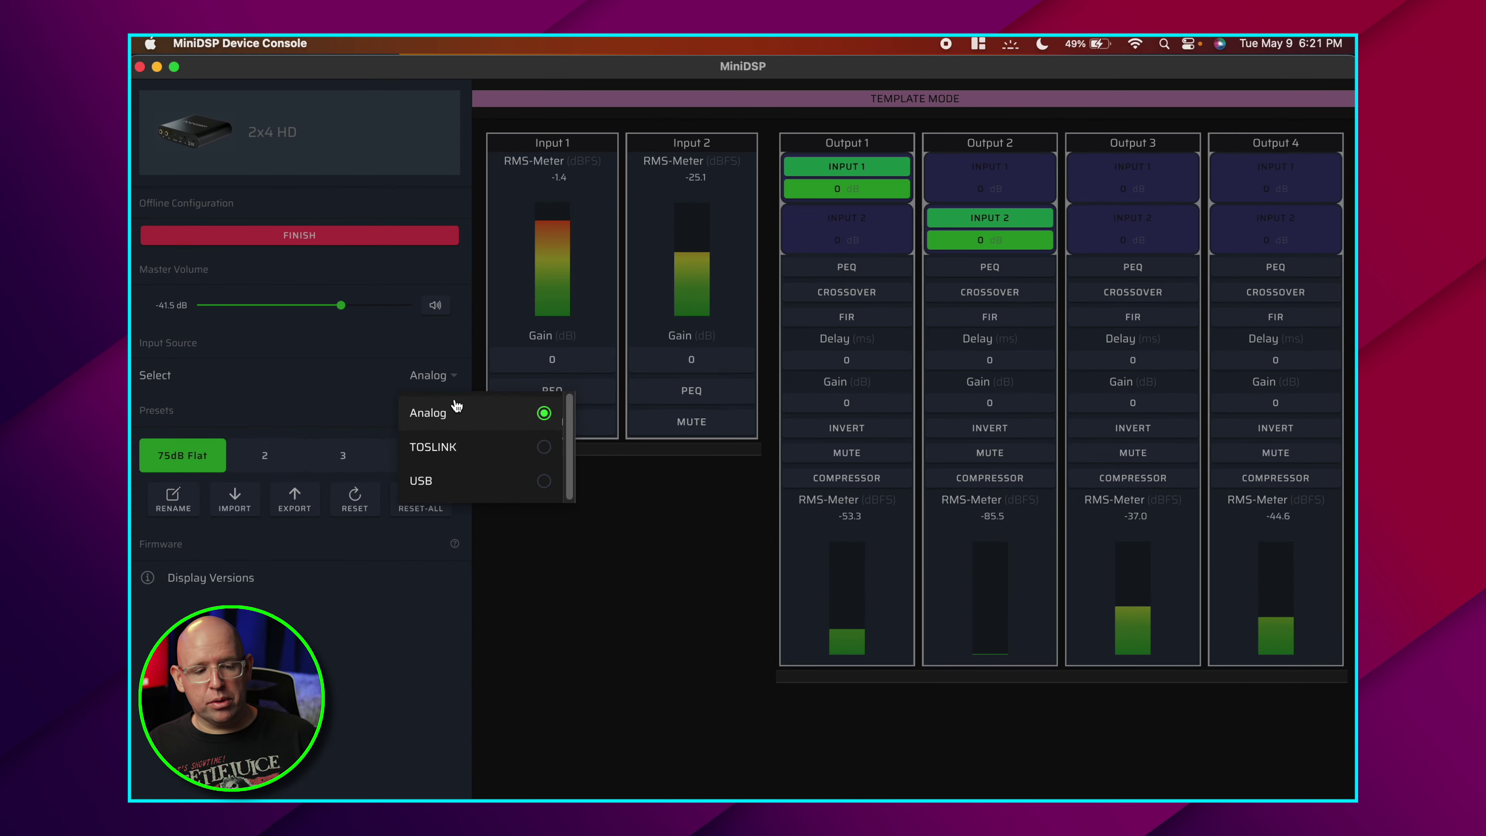
click(366, 391)
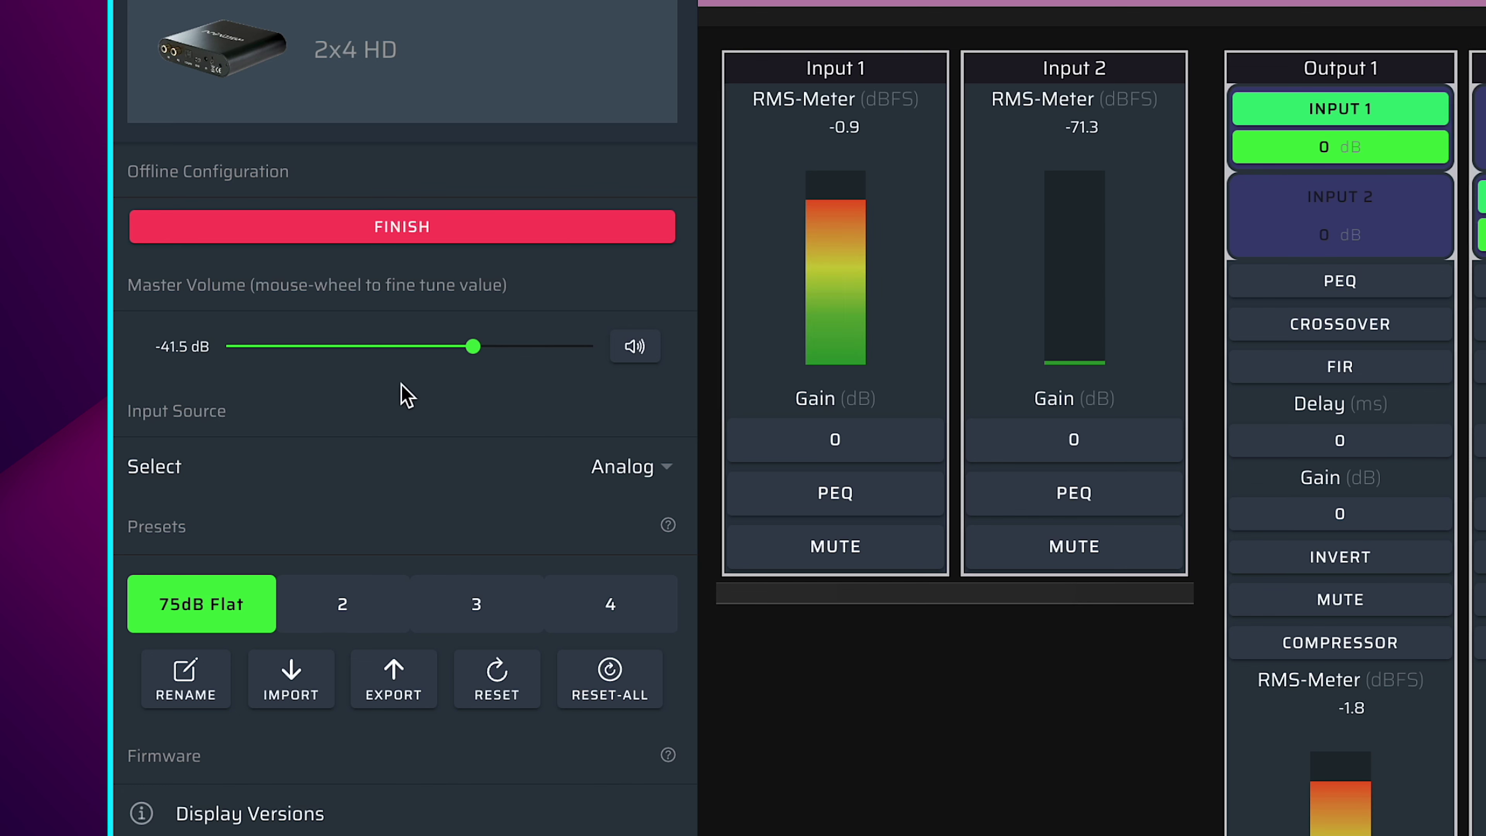
- Slide the Master Volume from -41.5 dB up to 0.0 dB
drag(474, 347, 630, 346)
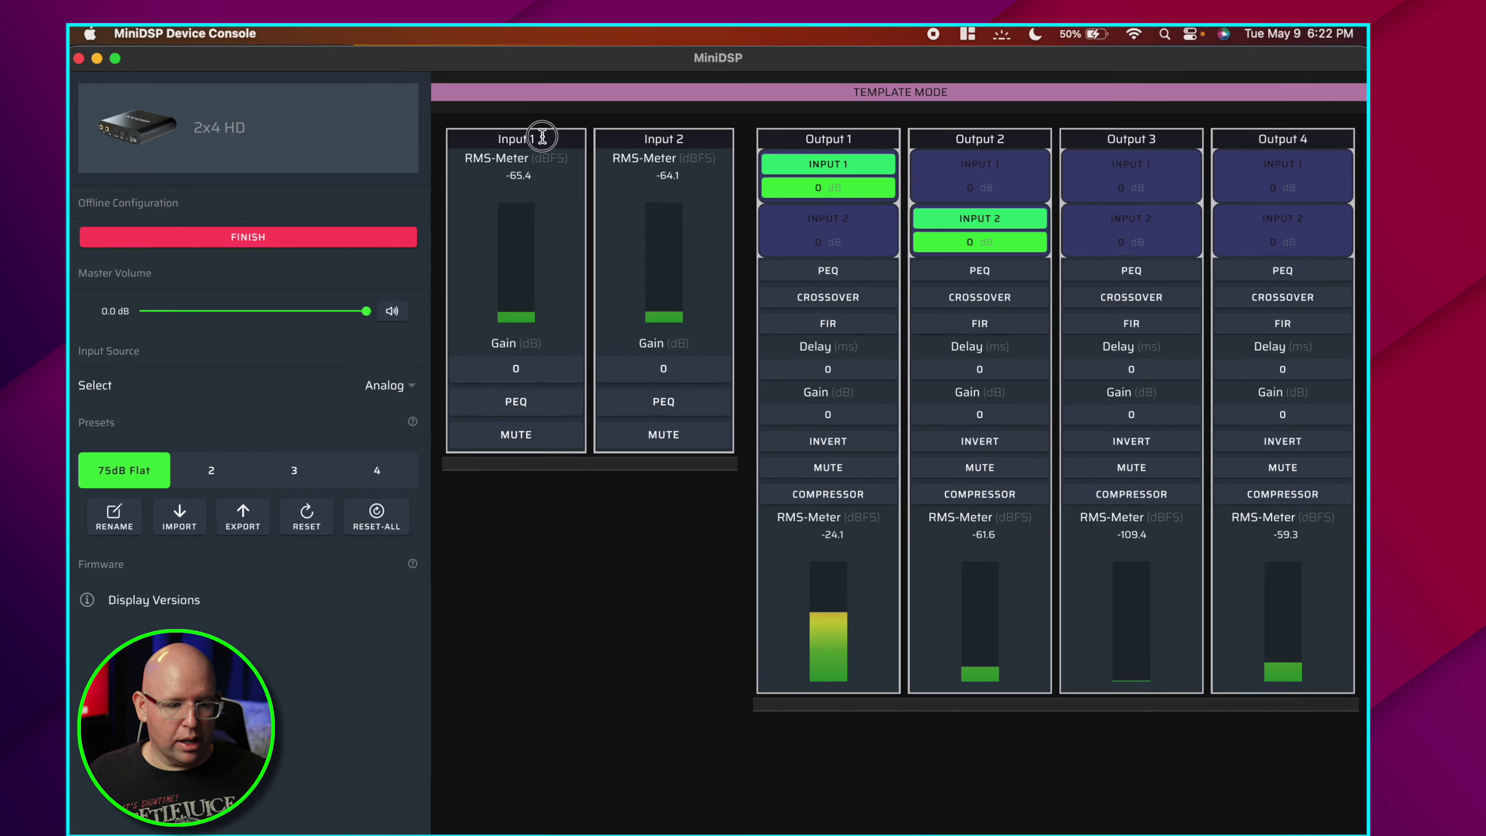
- Rename Input 1 to AVR OUT, route it to Outputs 2–4, and unroute Input 2 from Output 2
double_click(562, 142)
text(AVR OUT)
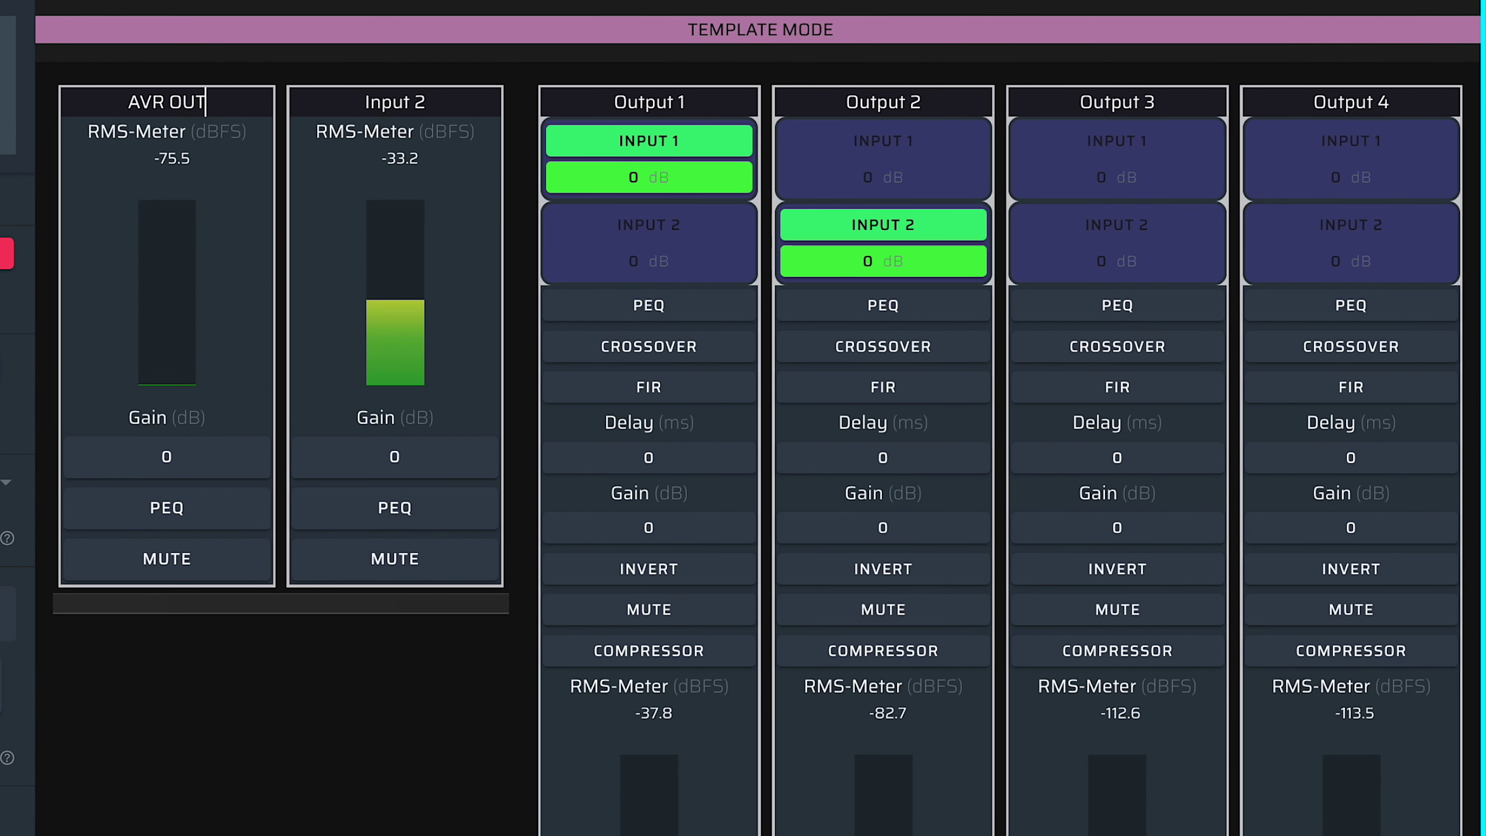
key(Return)
click(939, 225)
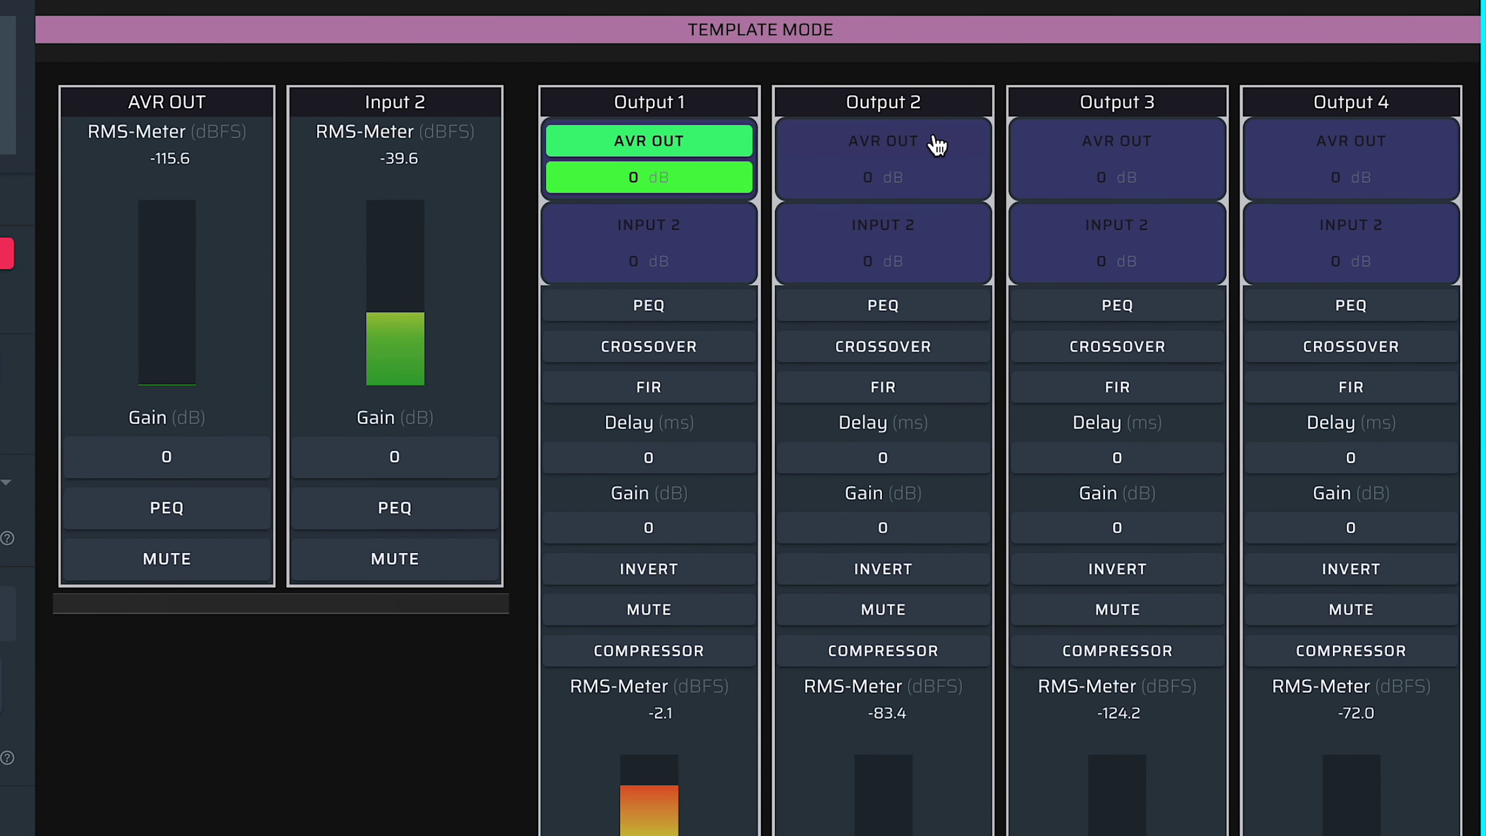
click(936, 145)
click(1171, 149)
click(1346, 146)
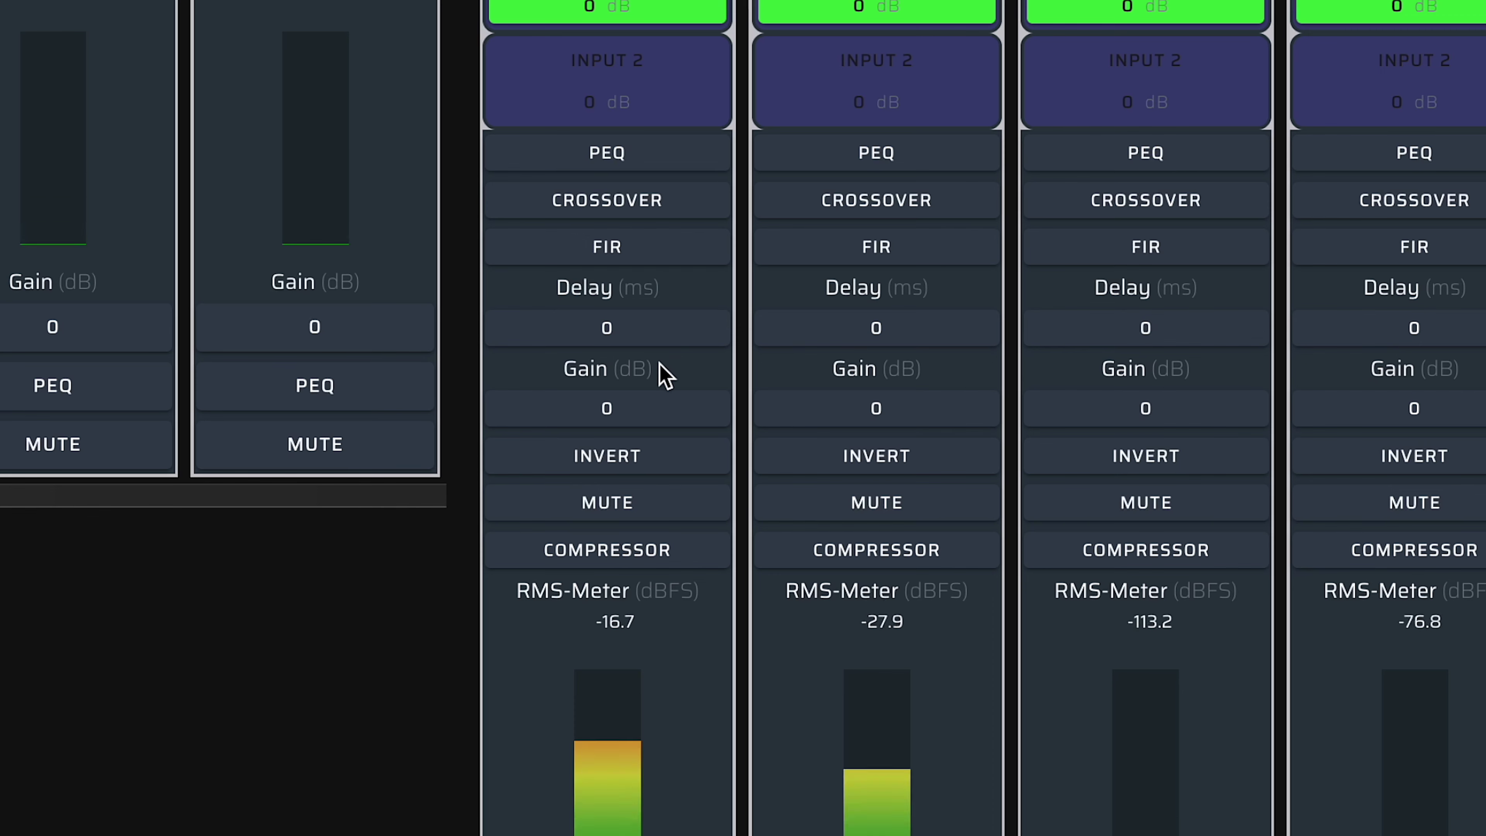
click(657, 410)
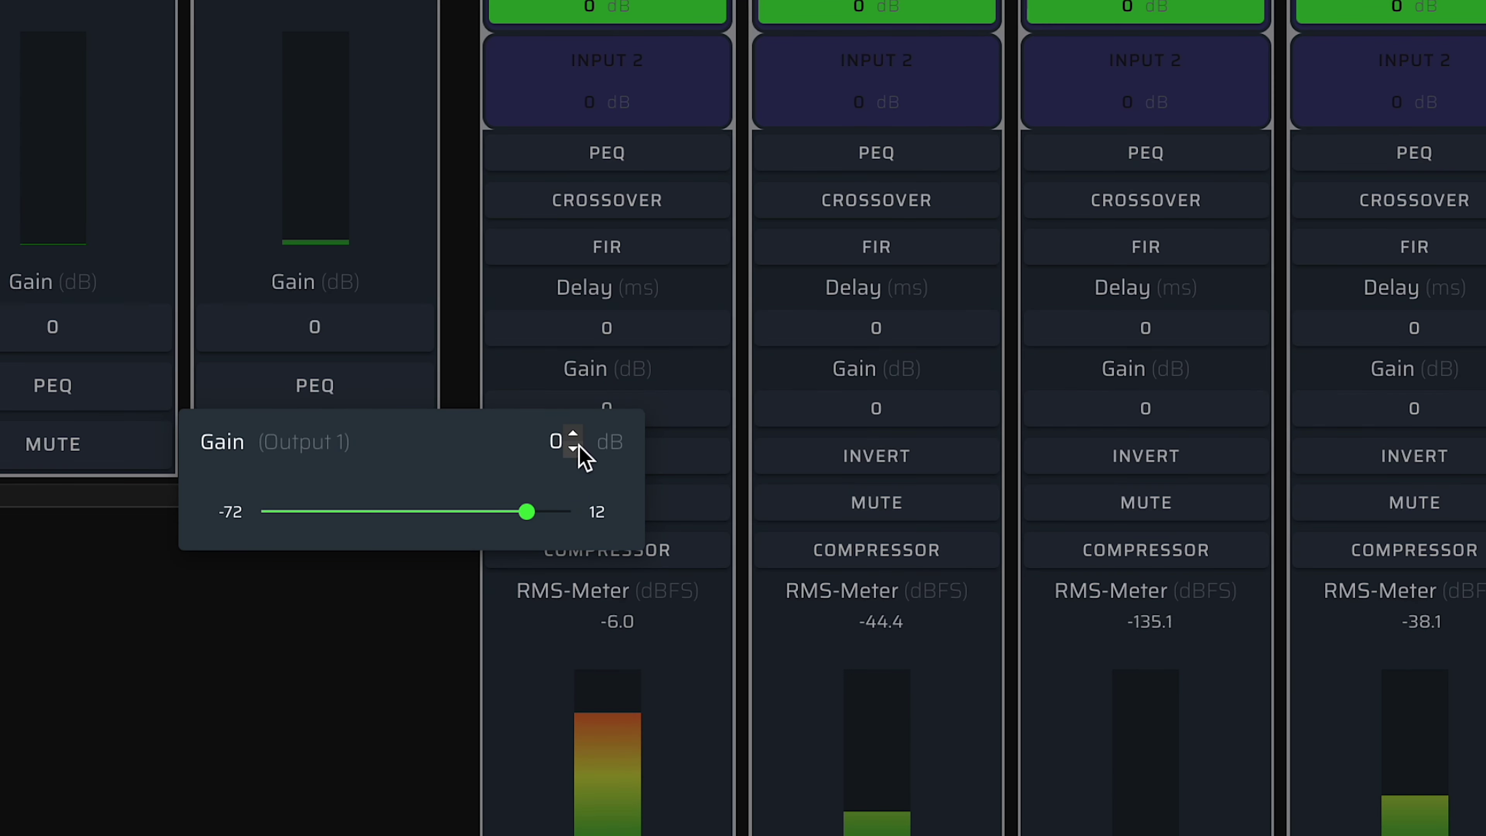
double_click(574, 448)
click(574, 449)
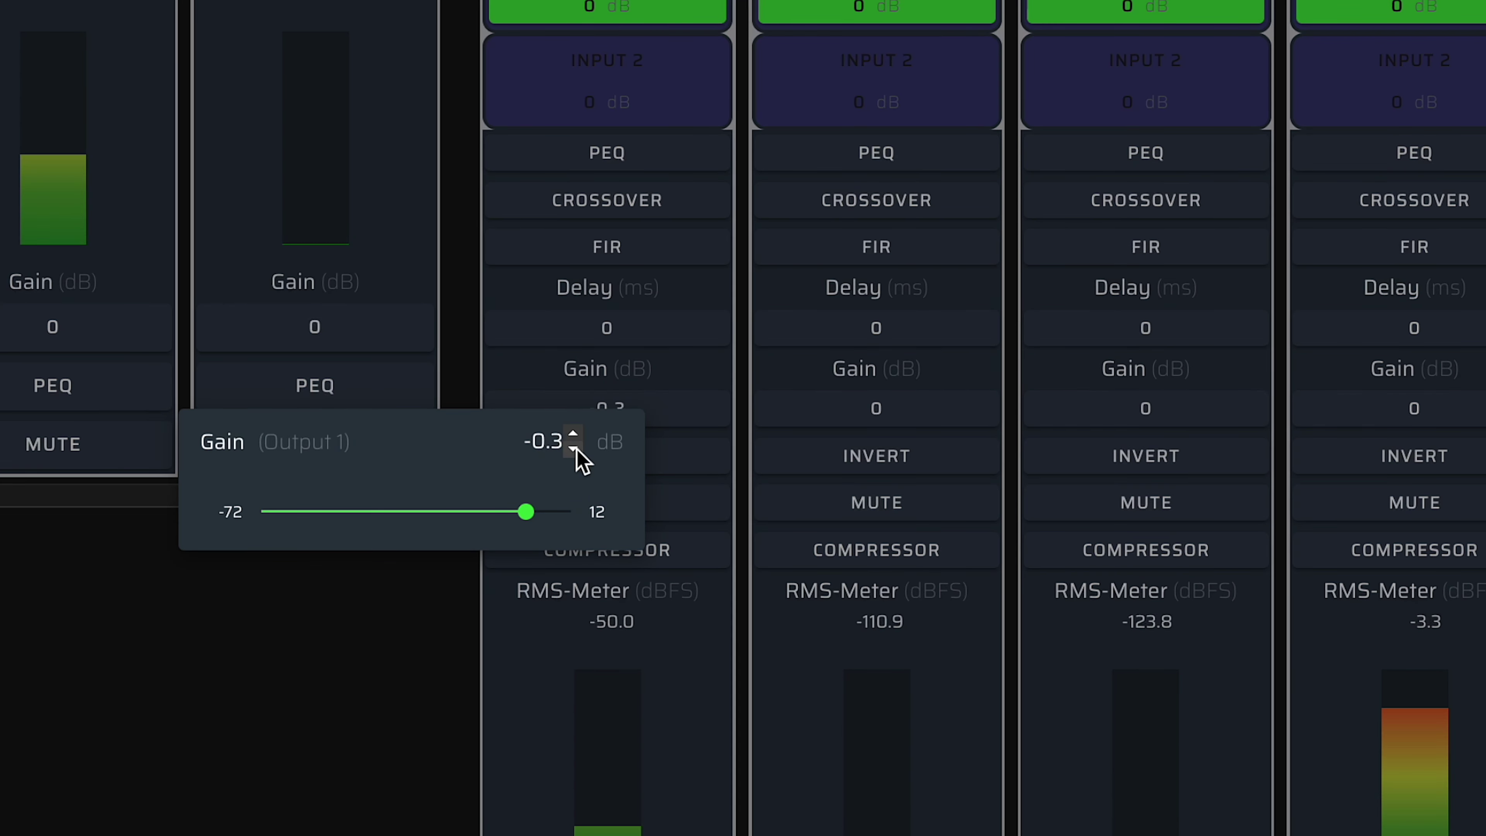
click(574, 448)
click(573, 449)
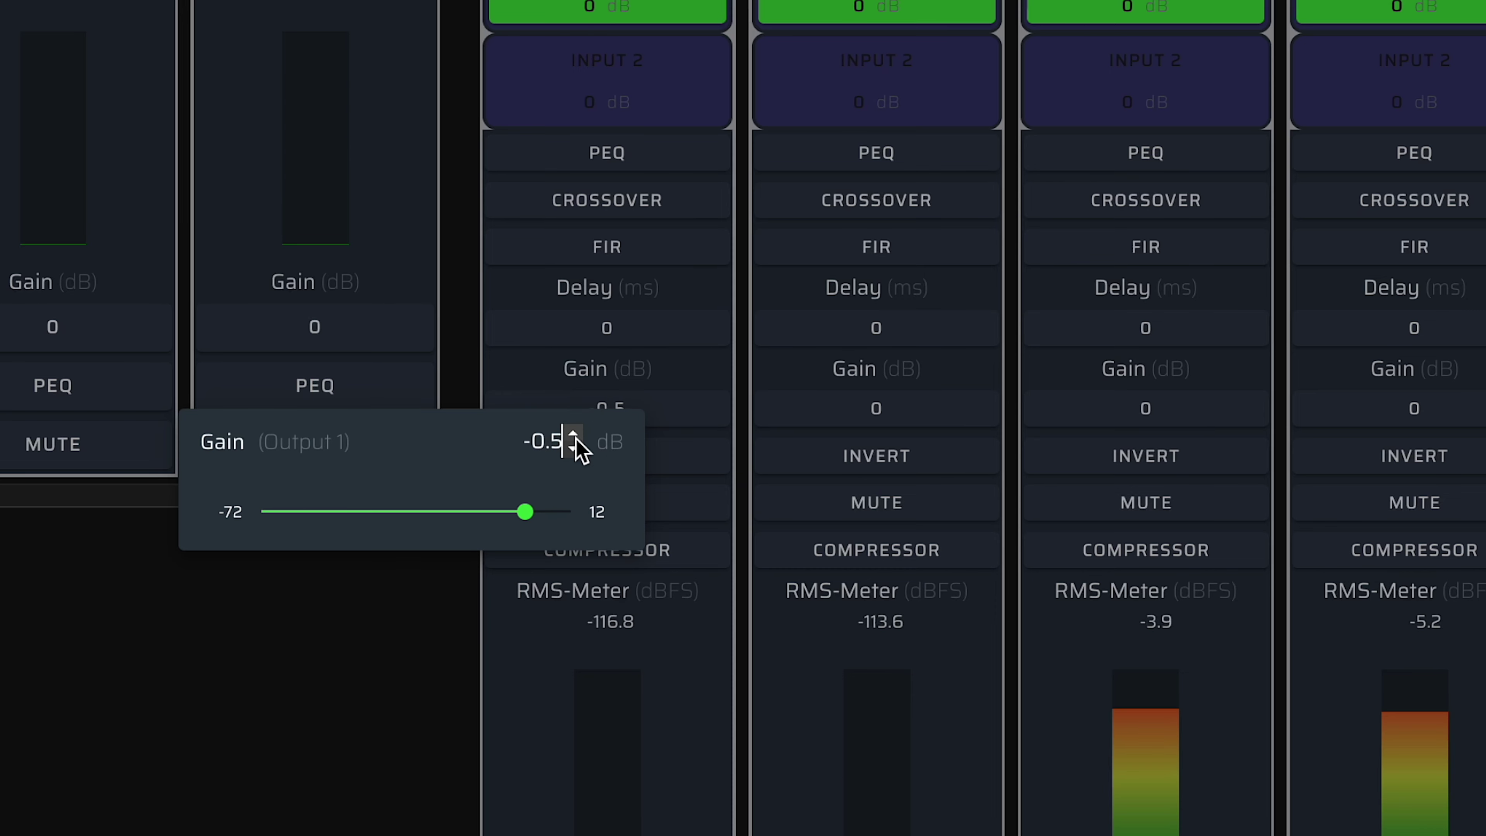
triple_click(573, 434)
click(646, 332)
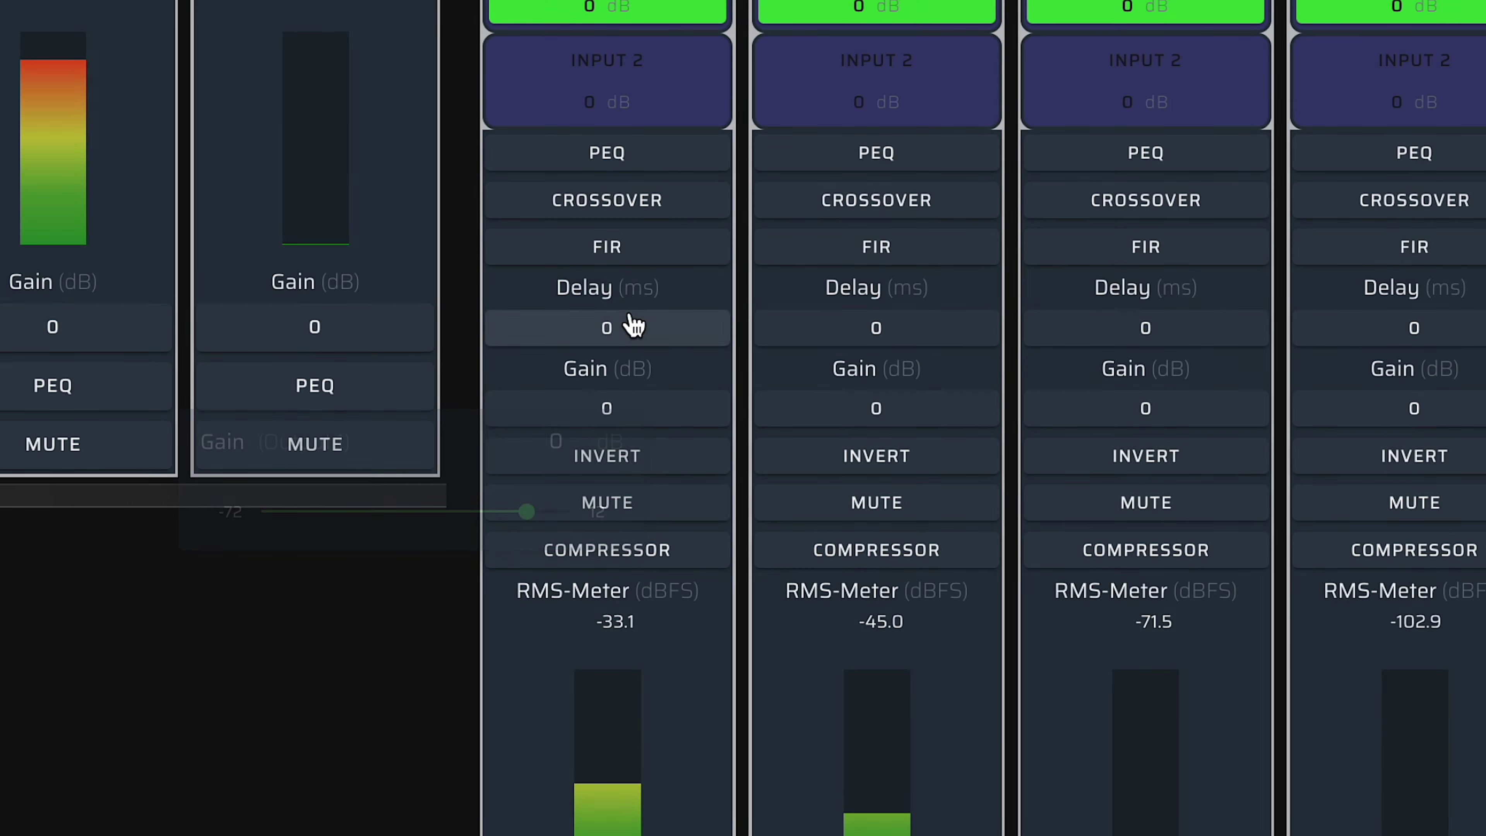
click(630, 334)
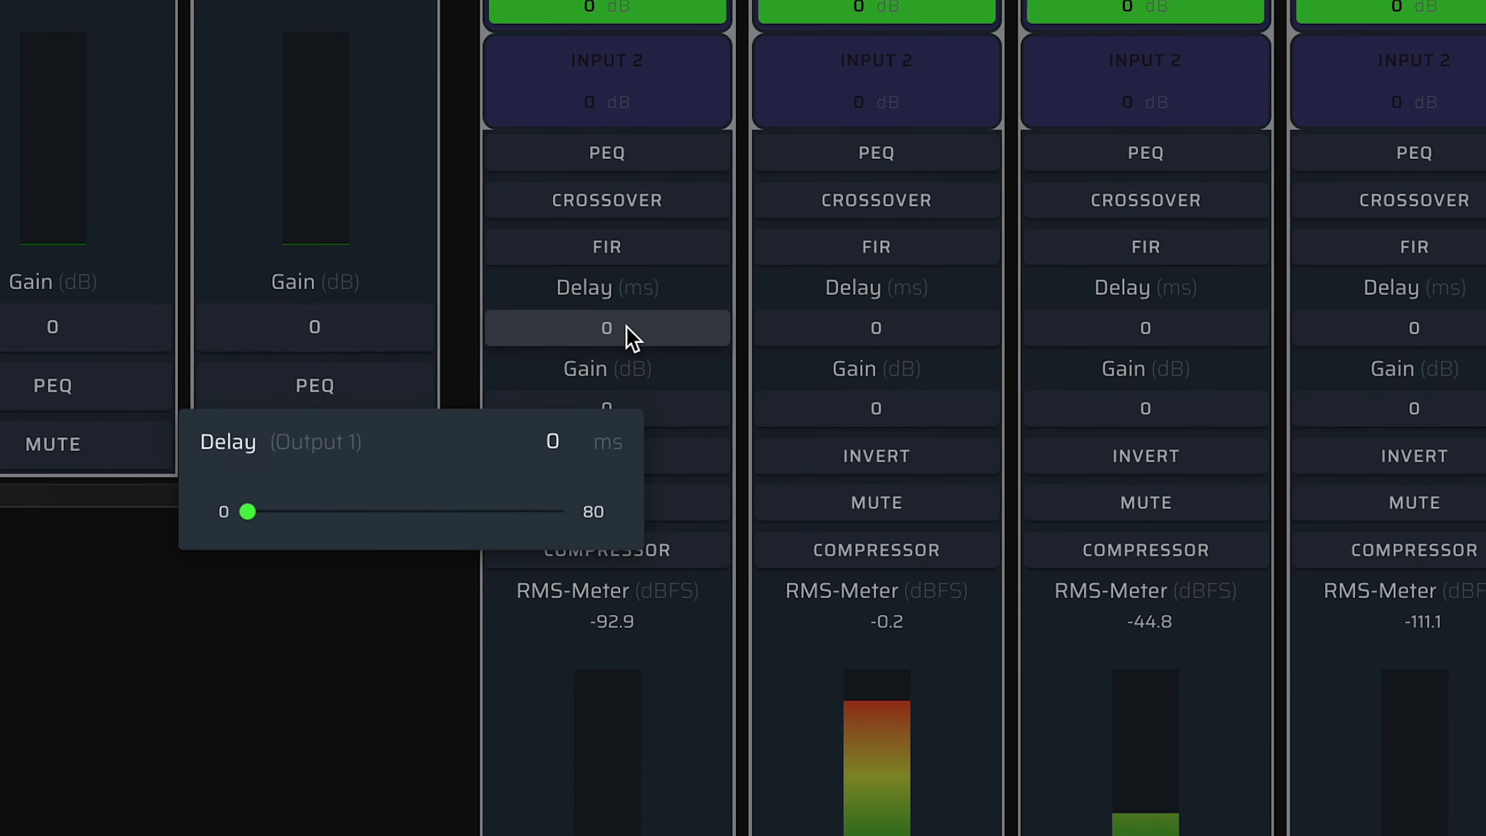
click(572, 448)
click(571, 433)
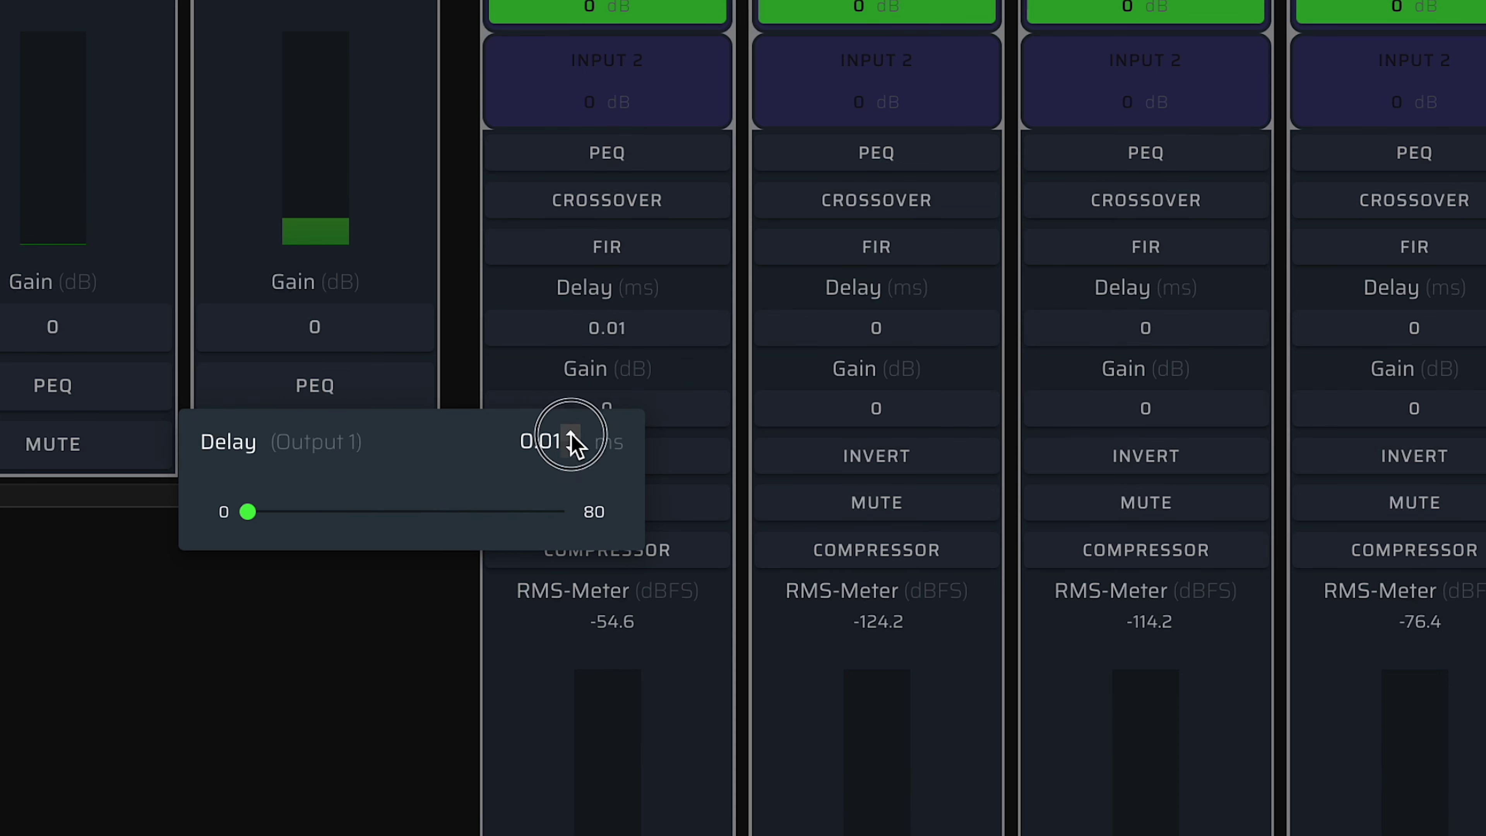
click(571, 433)
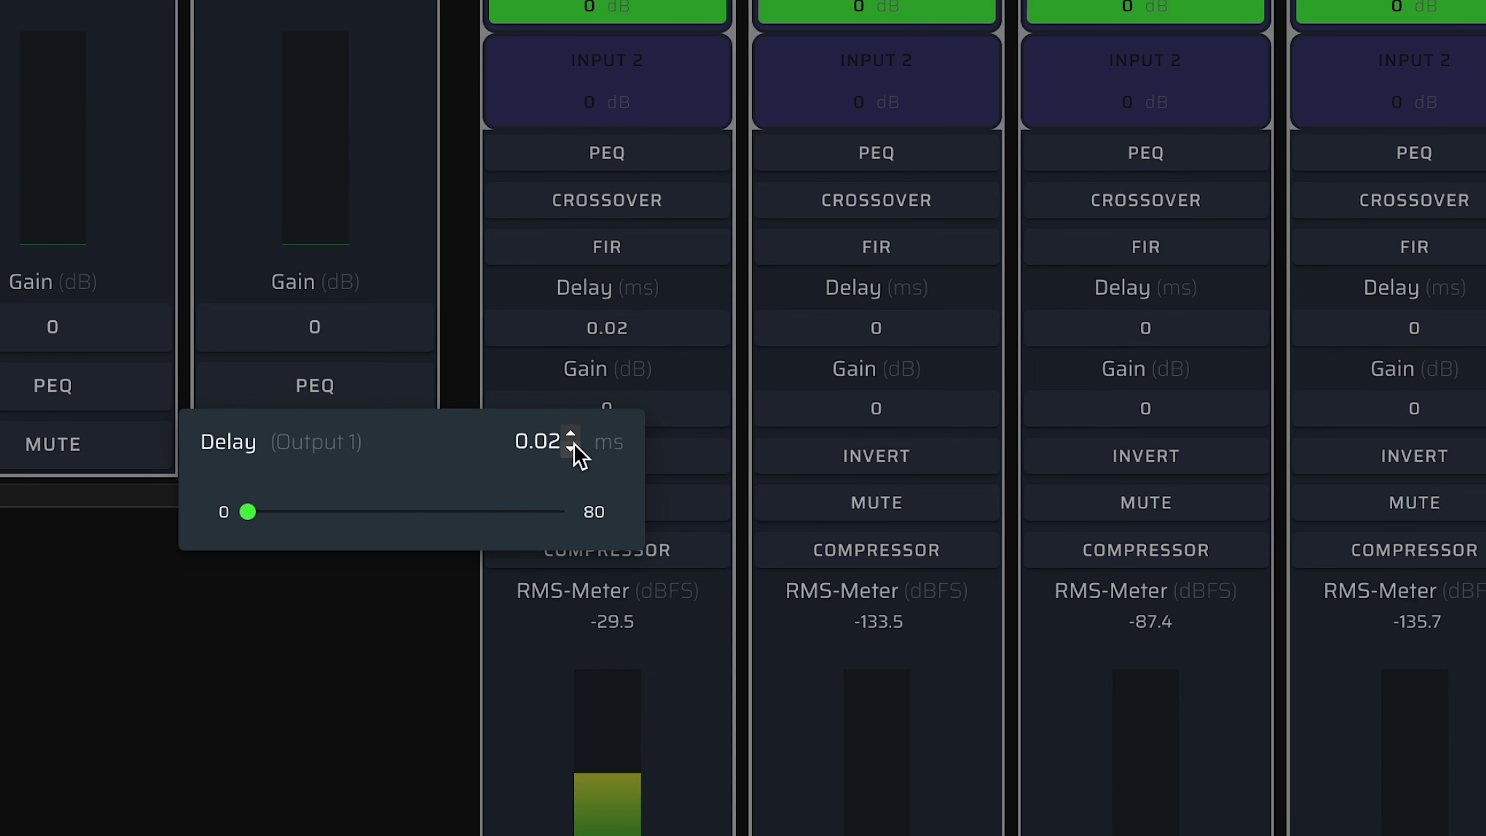
click(571, 450)
click(571, 450)
click(679, 377)
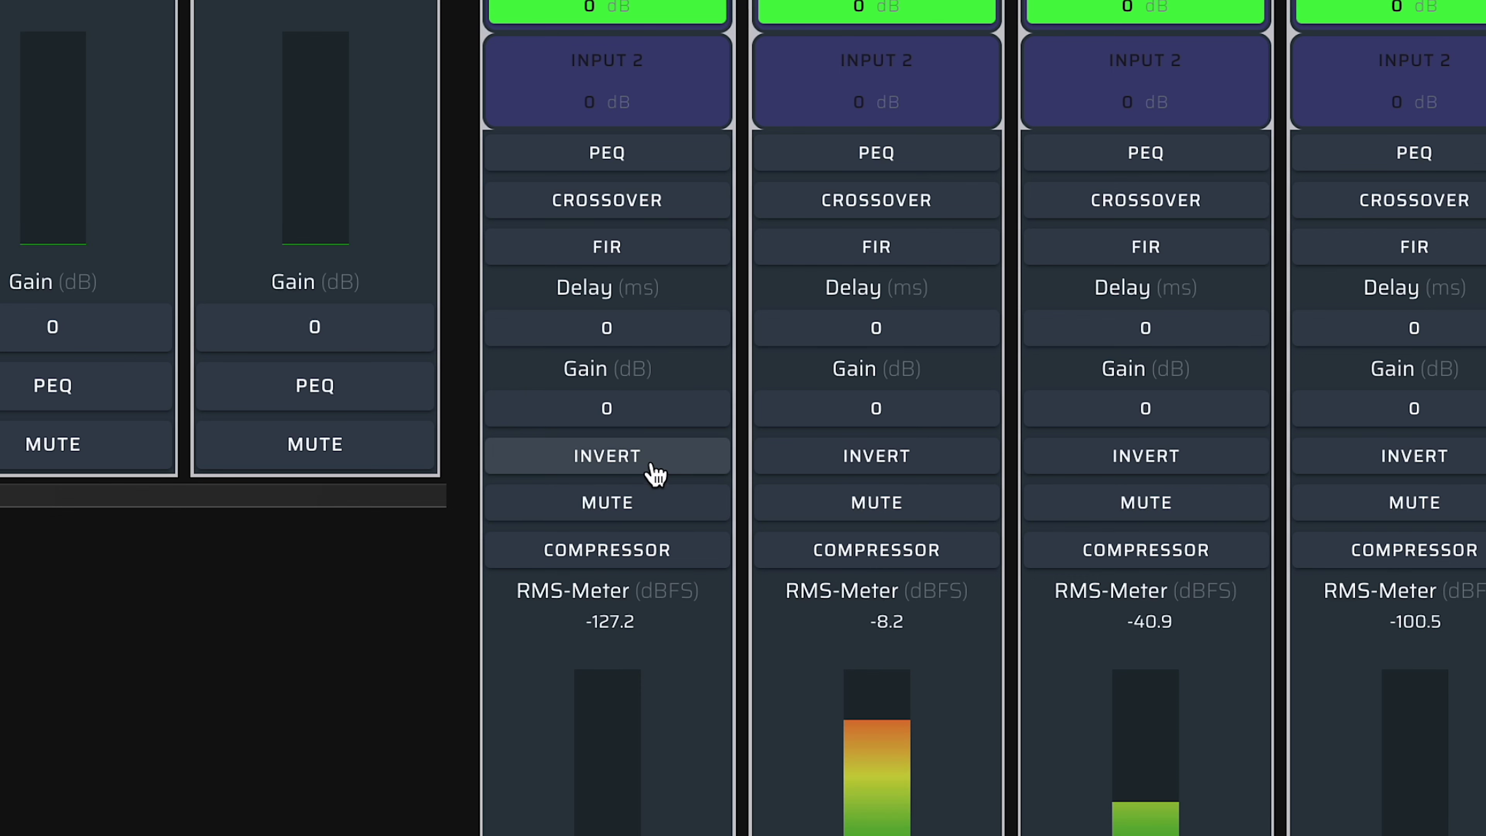
- Glance at Output 1's compressor settings, then open its PEQ details
click(646, 553)
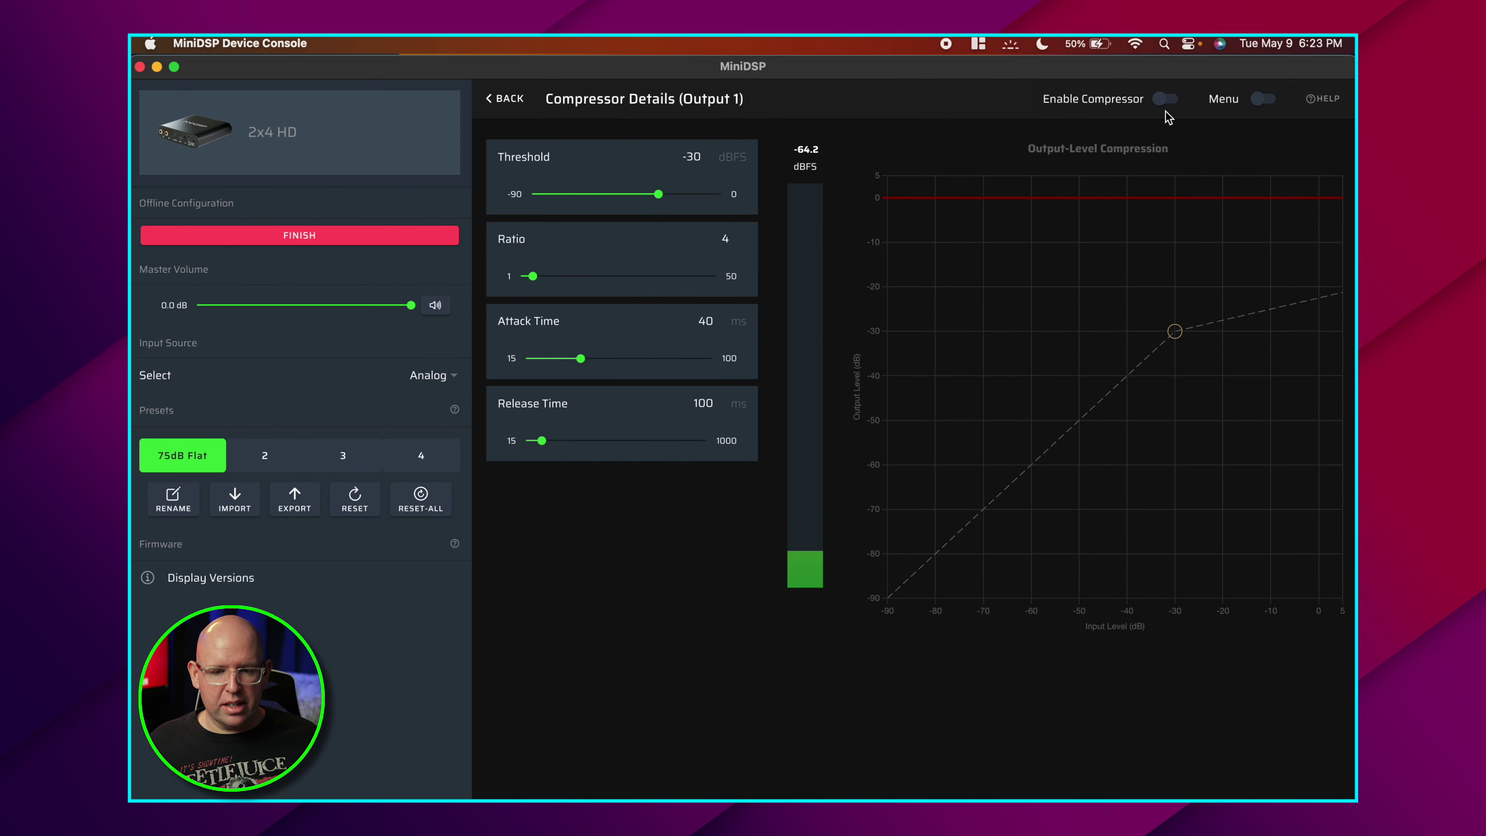
click(508, 97)
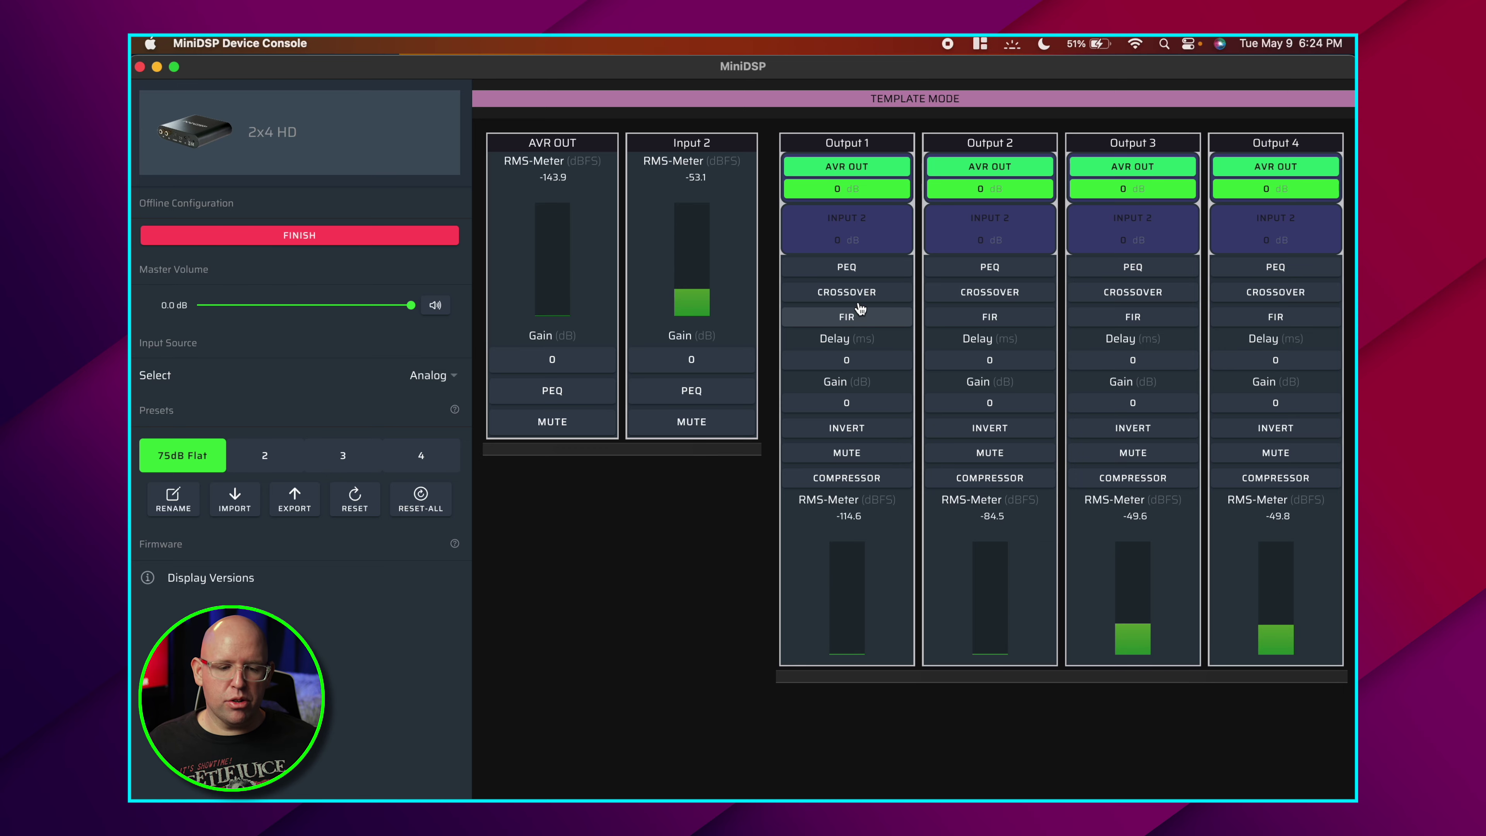
click(846, 267)
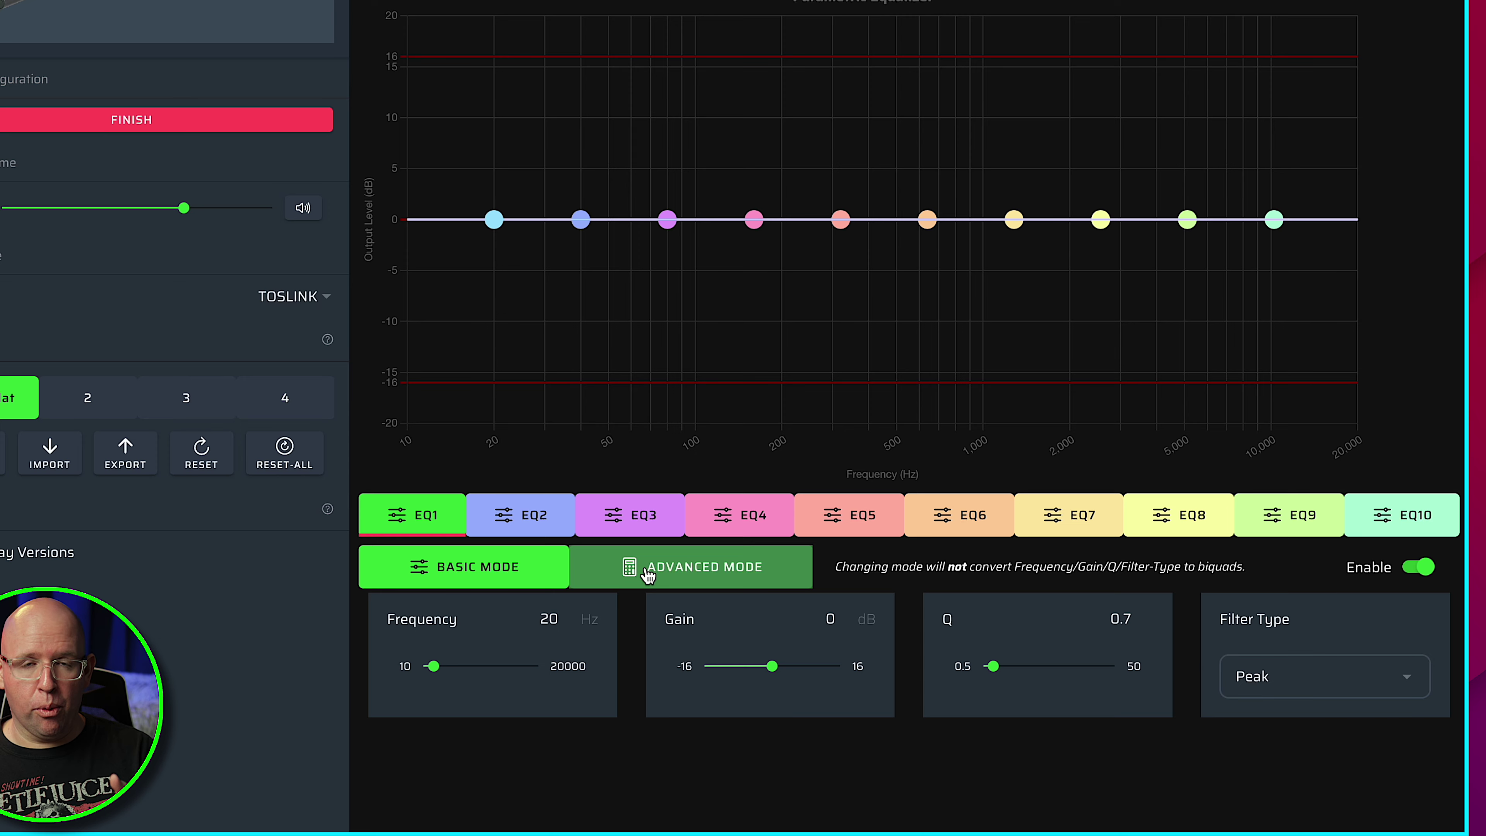
- Preview Advanced Mode biquad entry for EQ1 and turn on the Menu channel-linking options
click(649, 574)
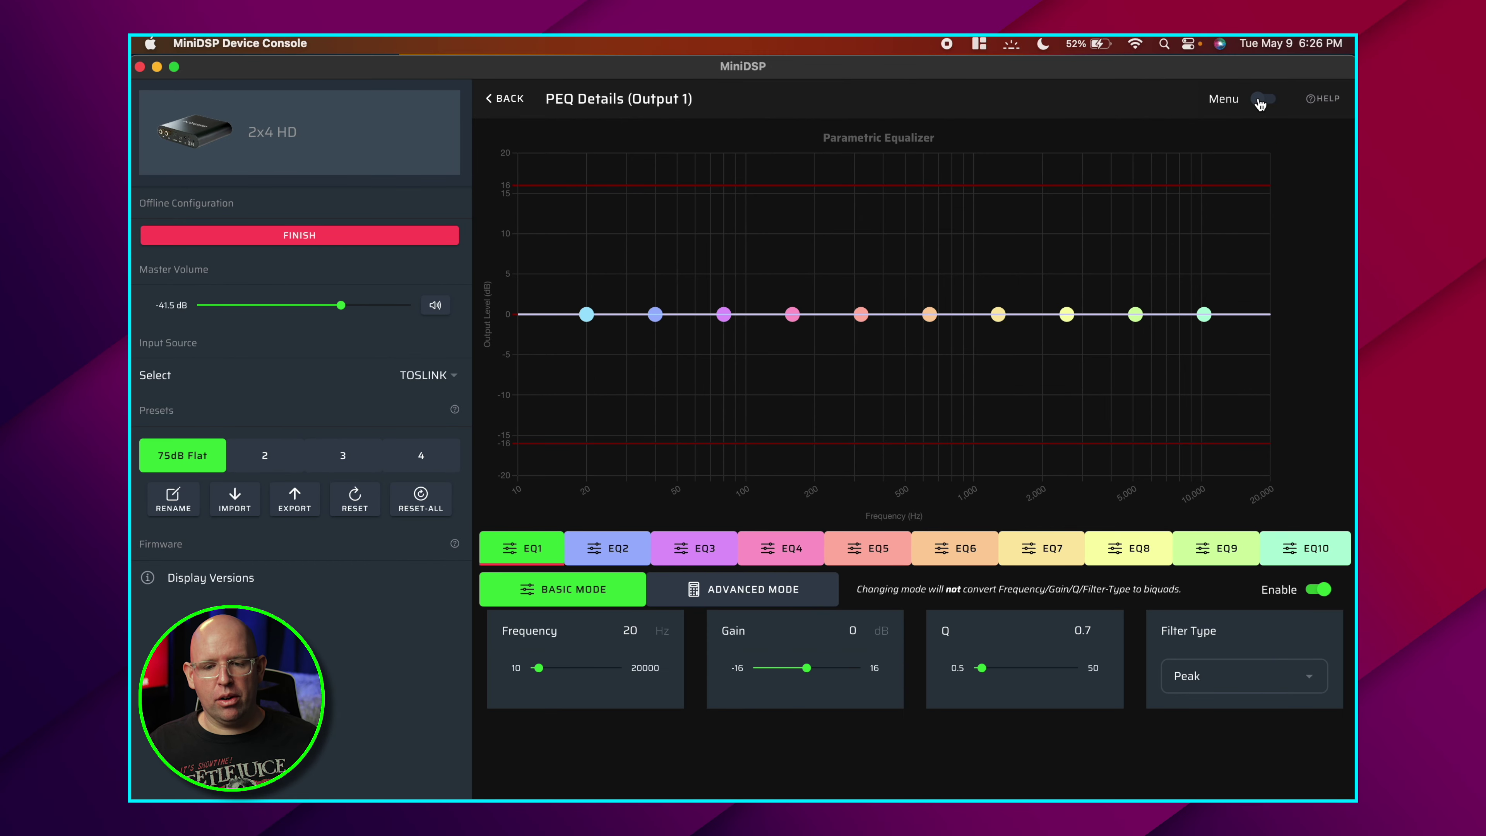
click(1260, 100)
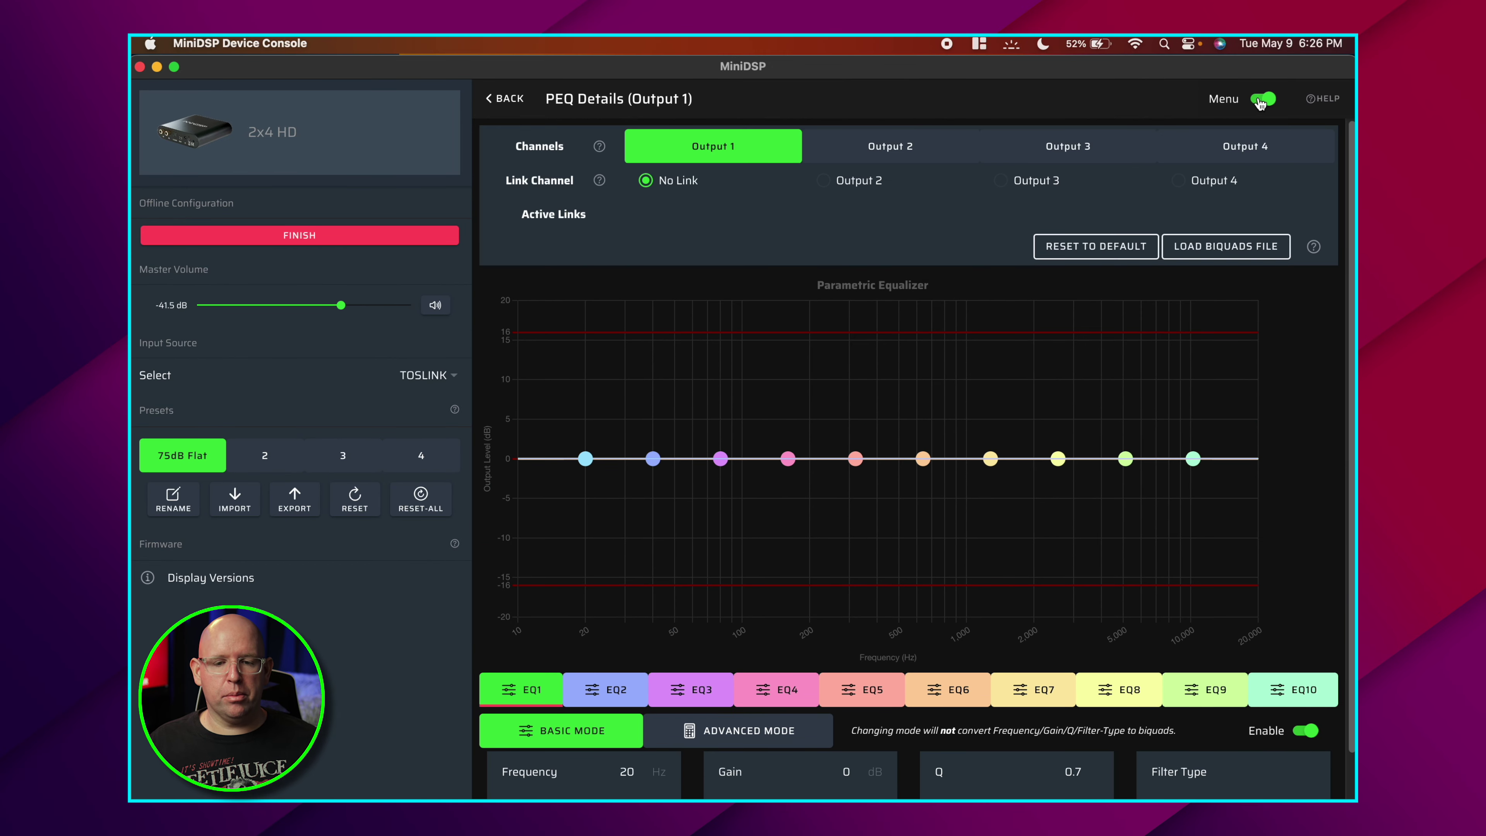
click(506, 101)
- Rename Output 1 to FL, Output 3 to BL and Output 4 to BR
double_click(857, 142)
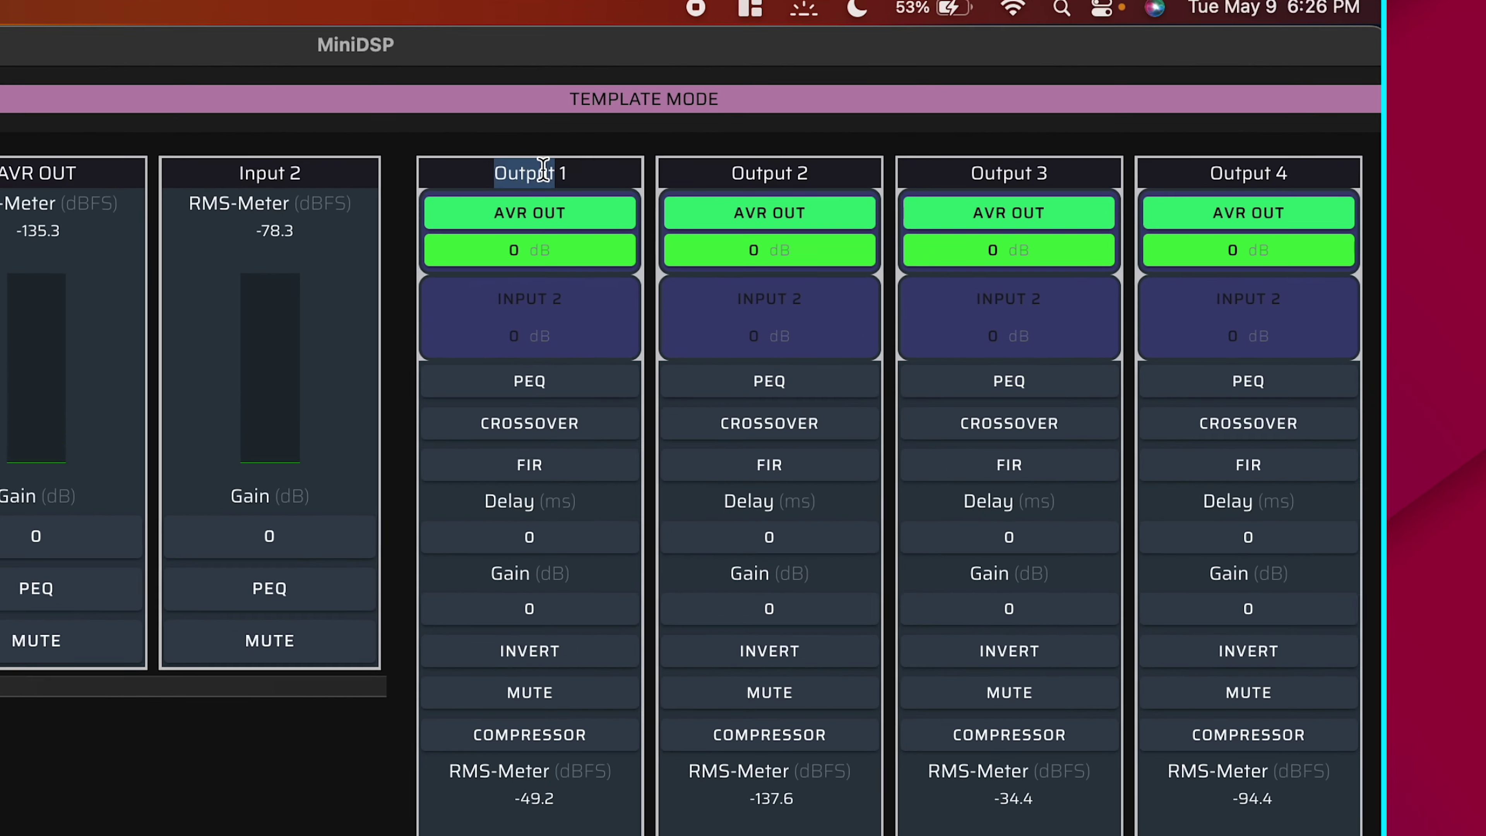
text(FL)
key(Return)
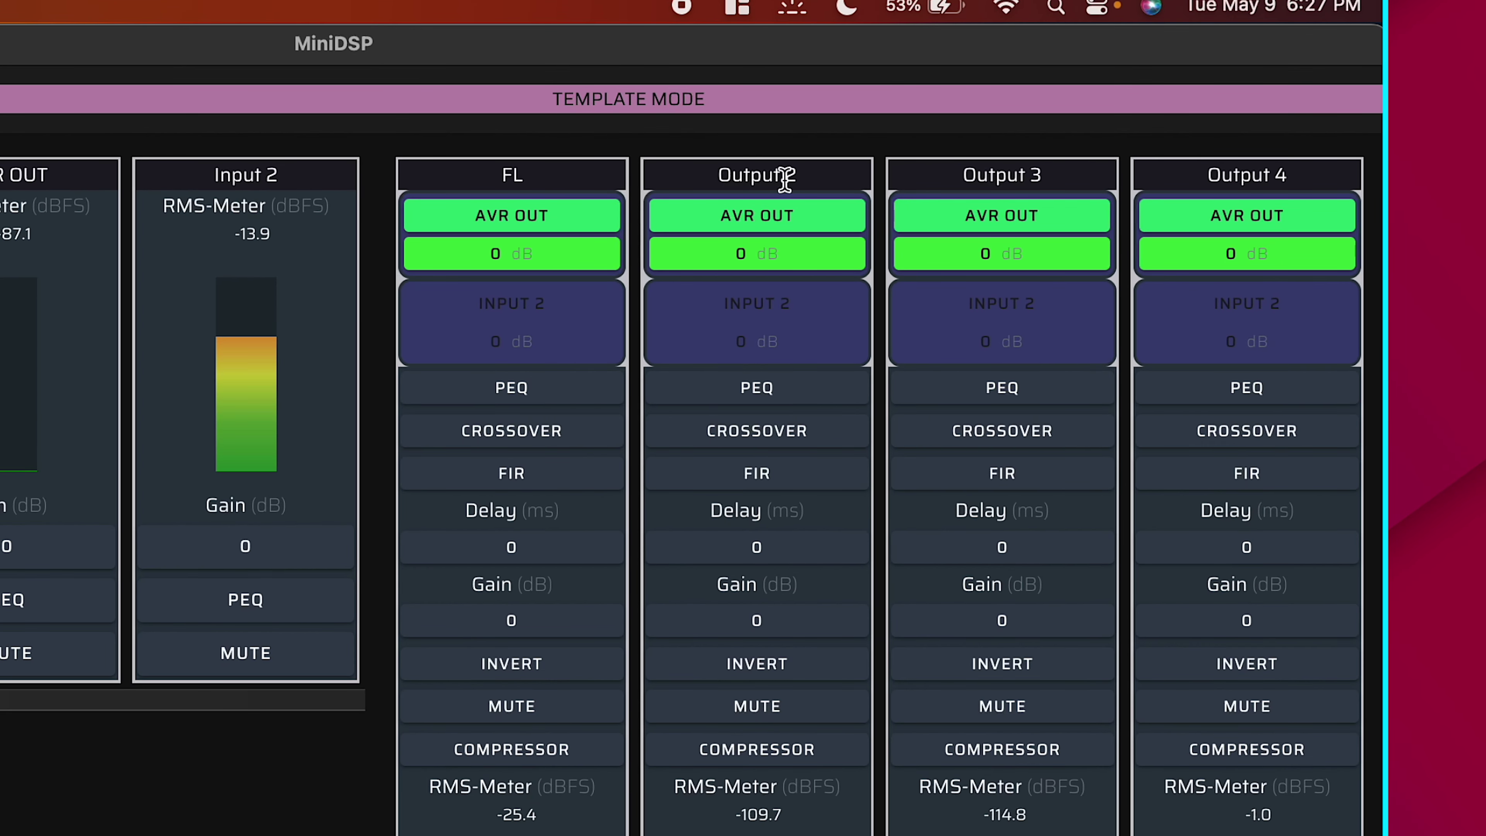
double_click(1003, 174)
text(BL)
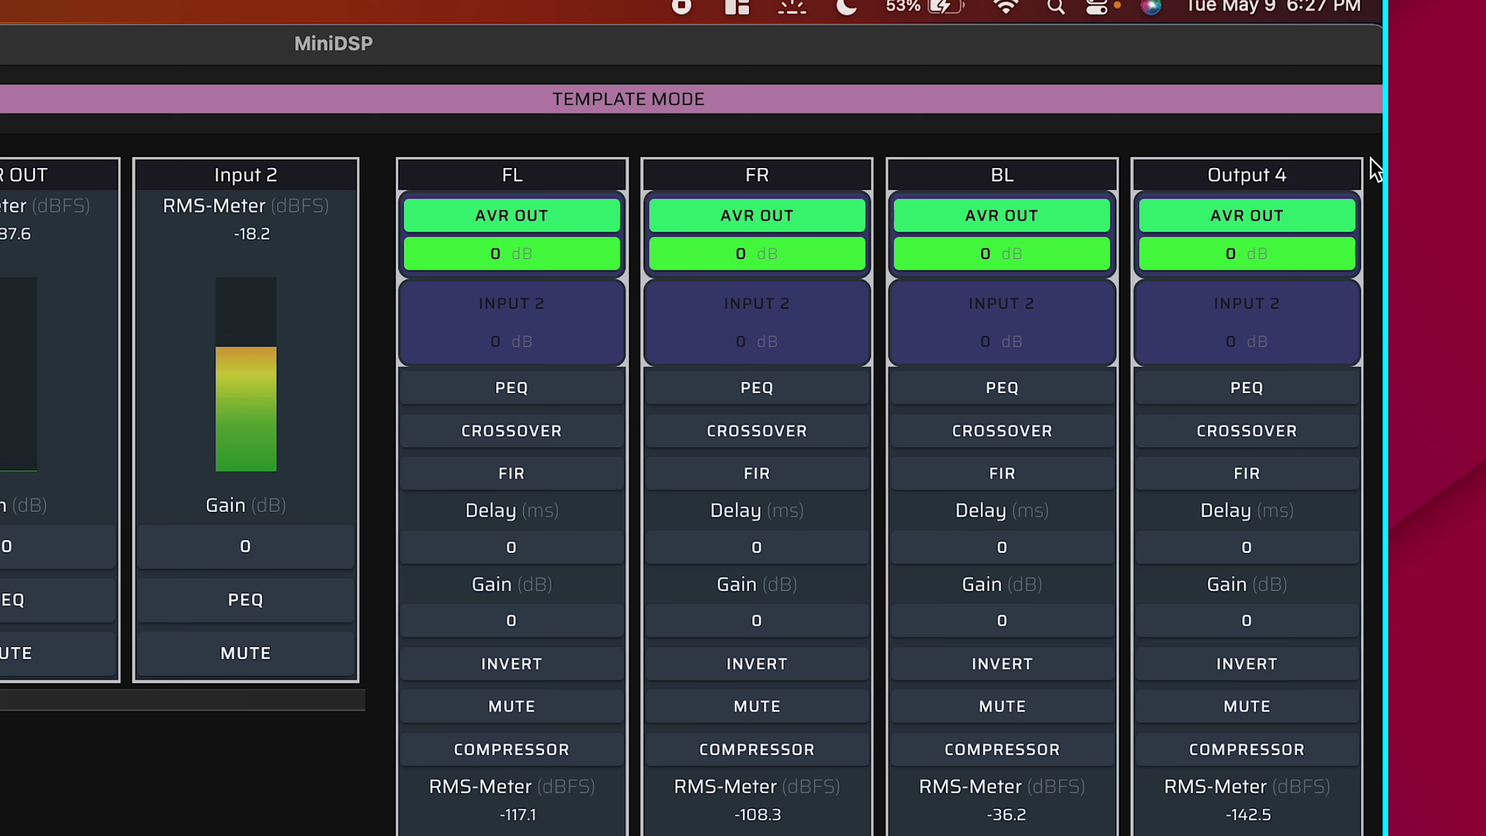
double_click(1287, 176)
text(BR)
key(Return)
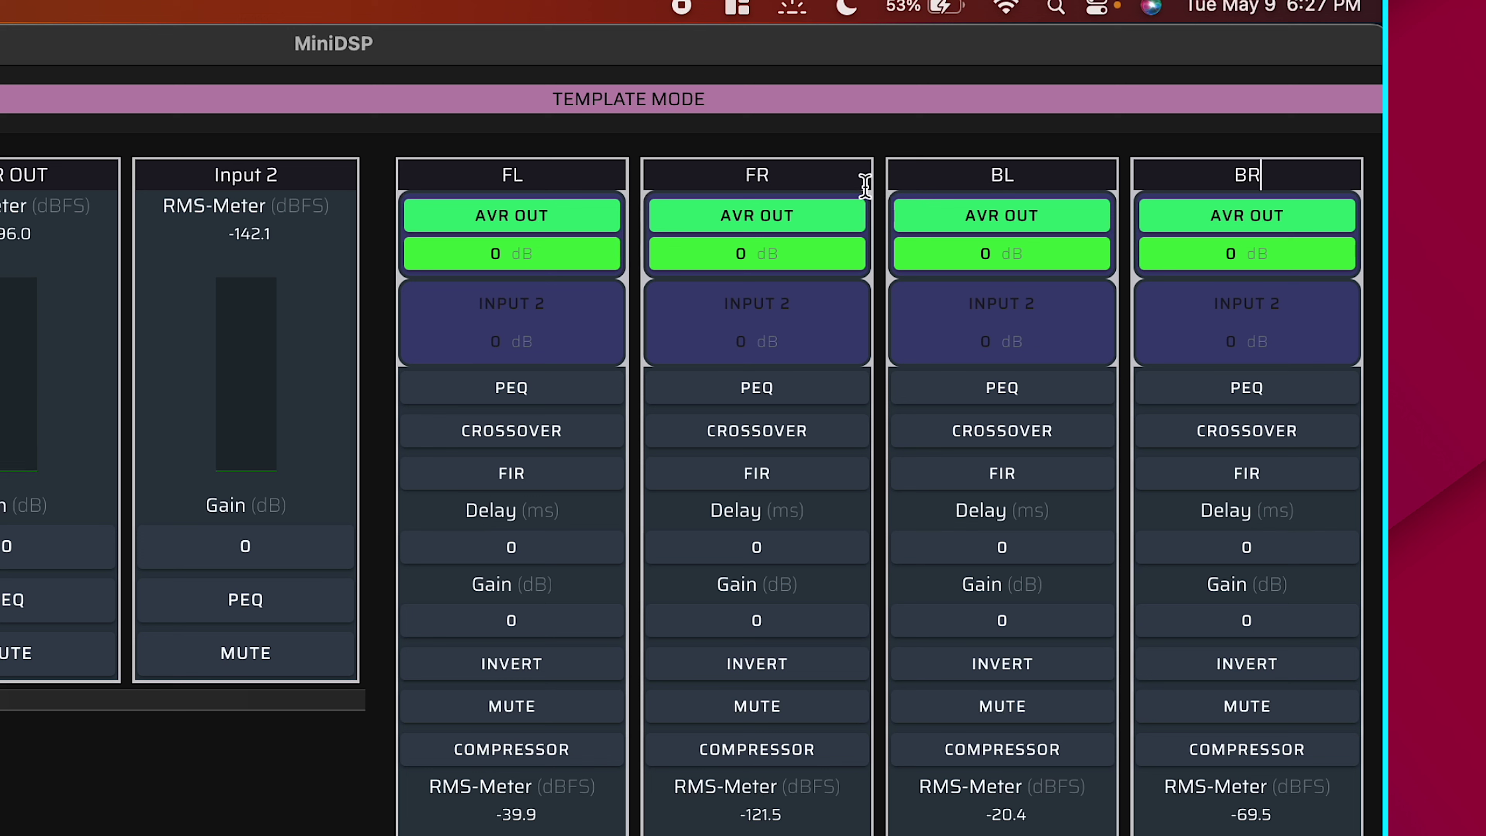
click(574, 162)
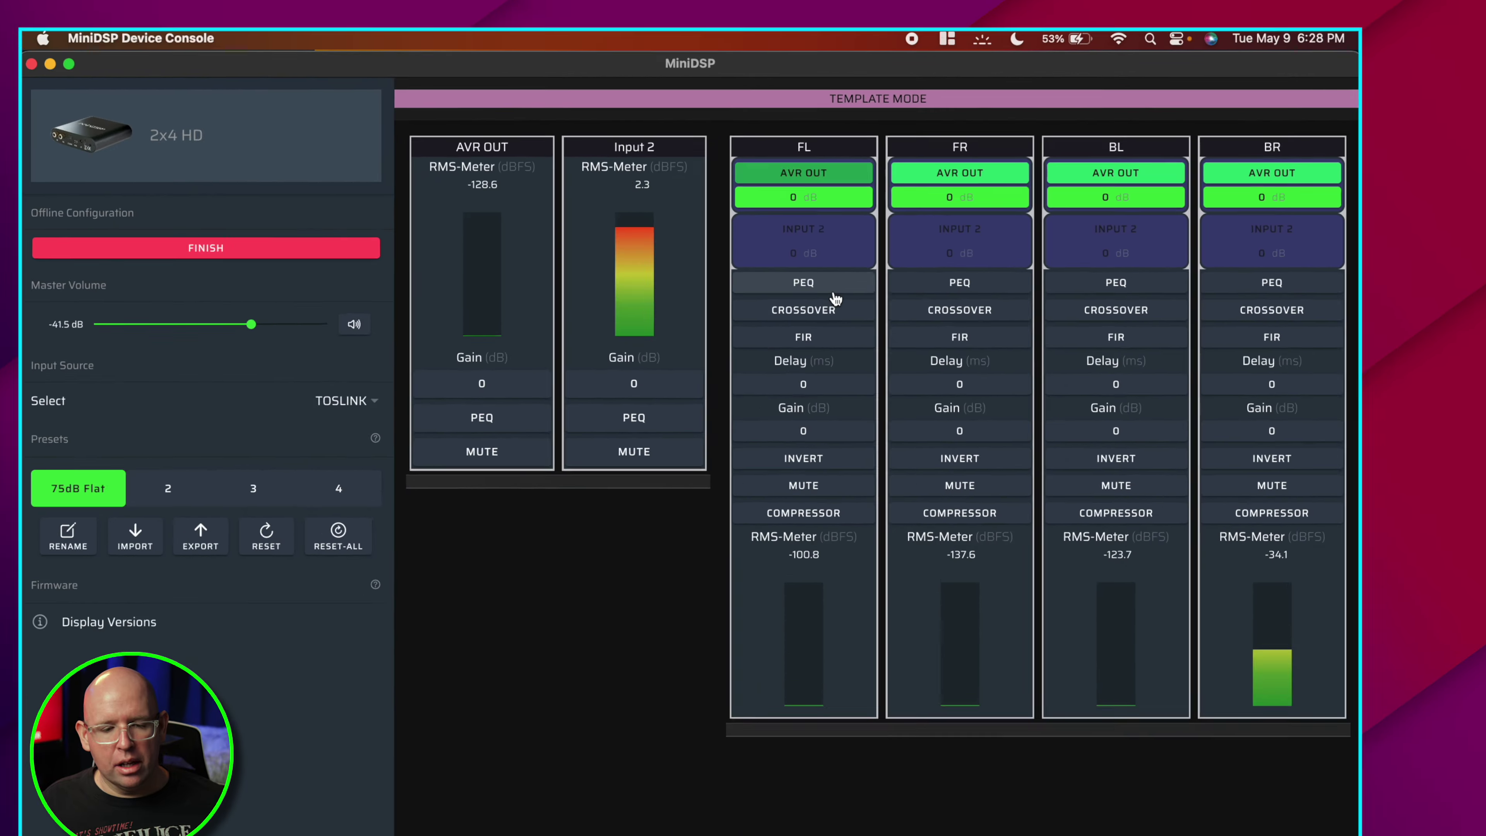
- Link the FL parametric equalizer with FR and confirm
click(834, 293)
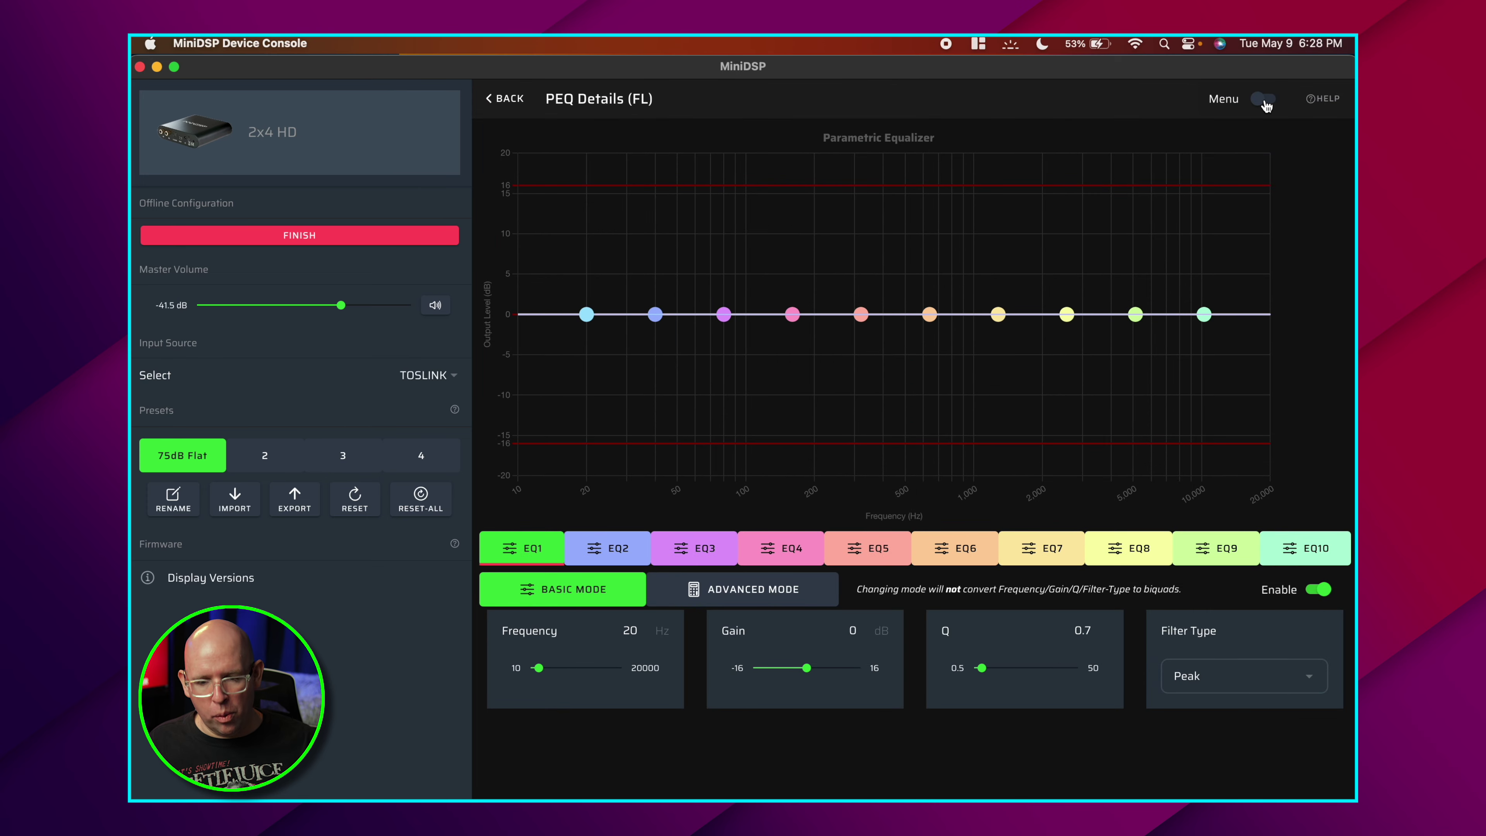
click(1264, 99)
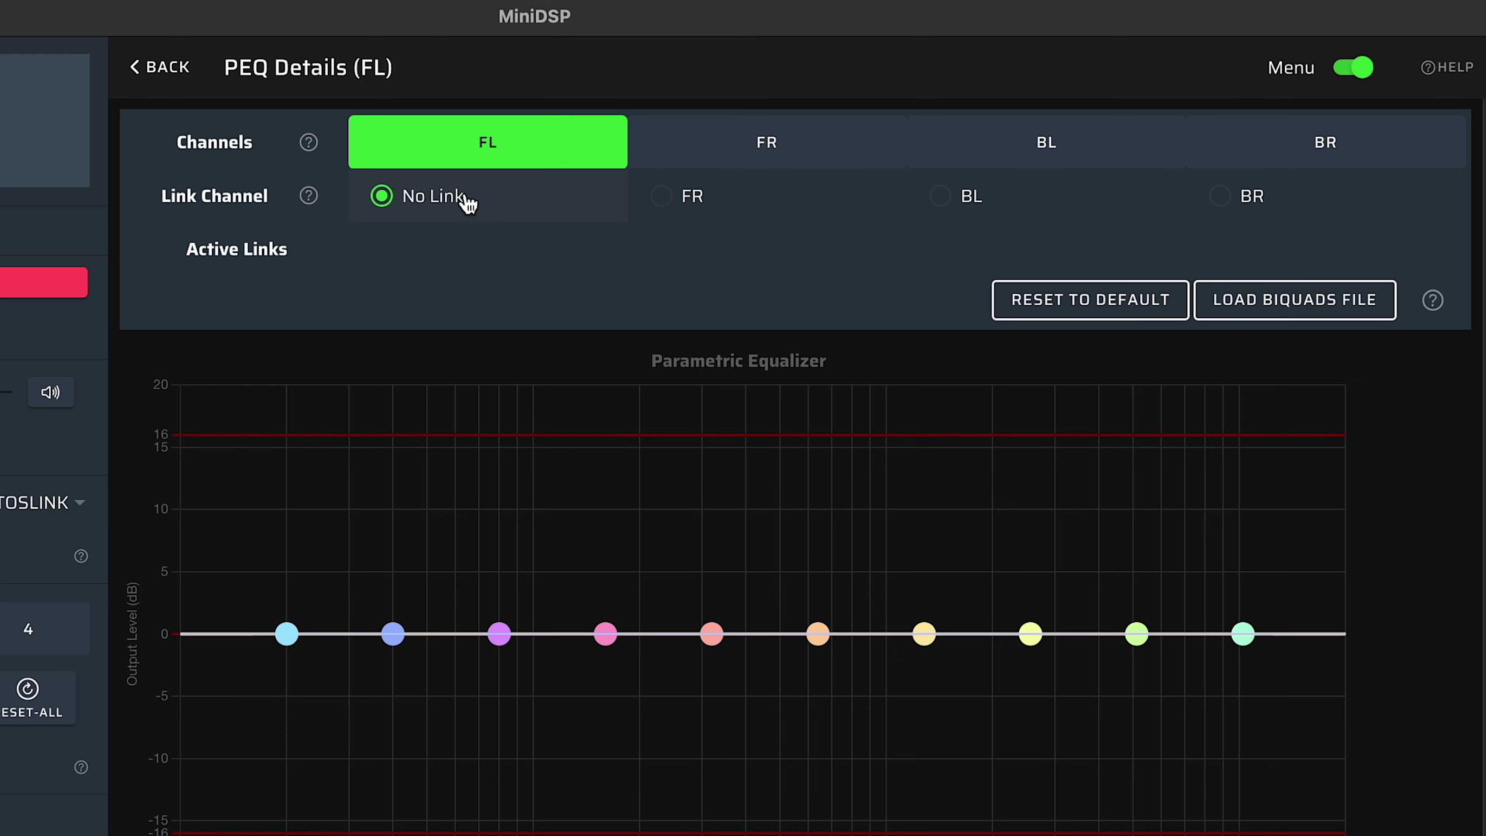
click(671, 207)
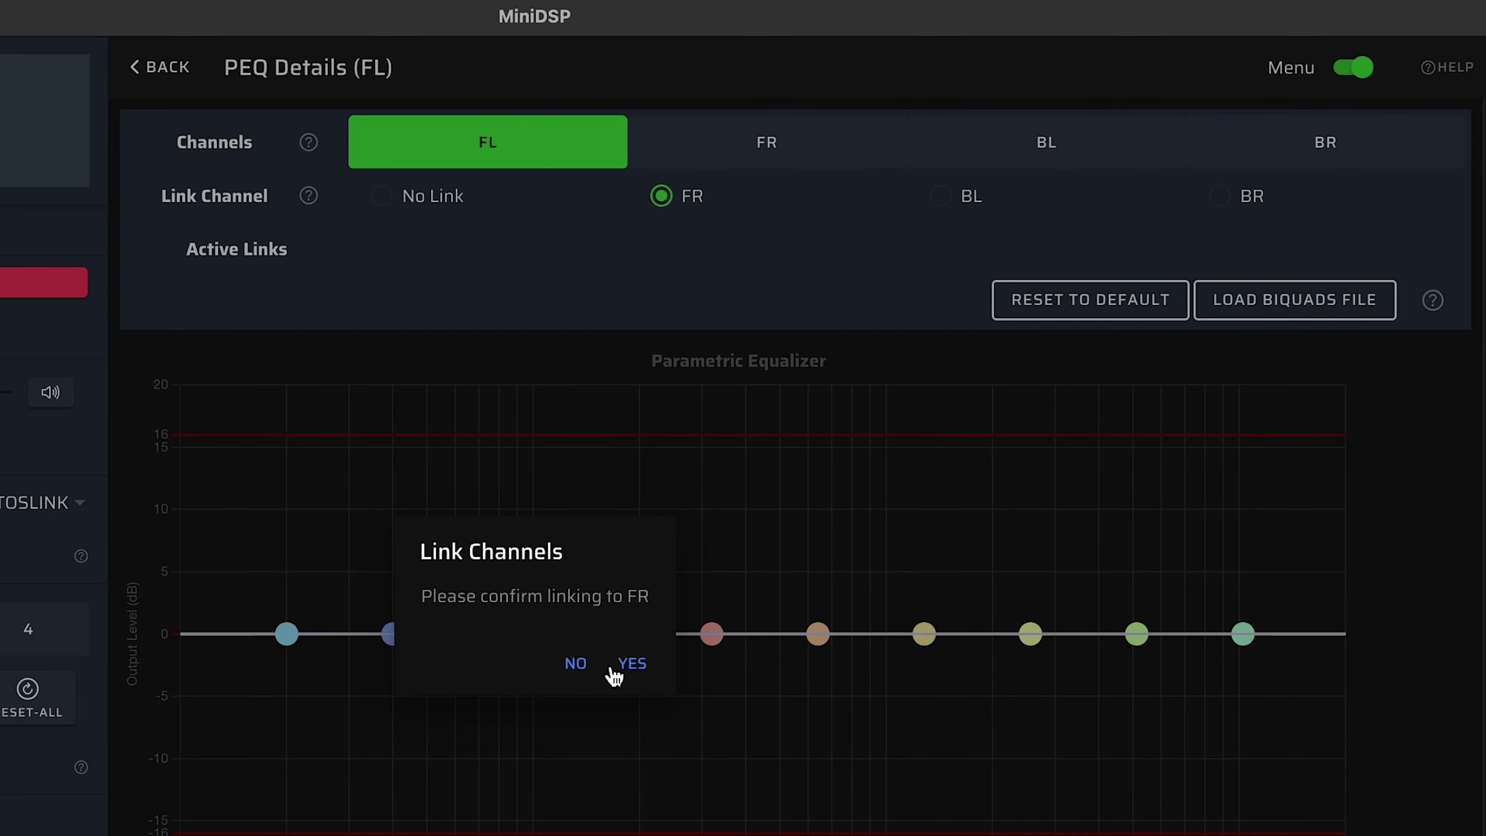
click(631, 663)
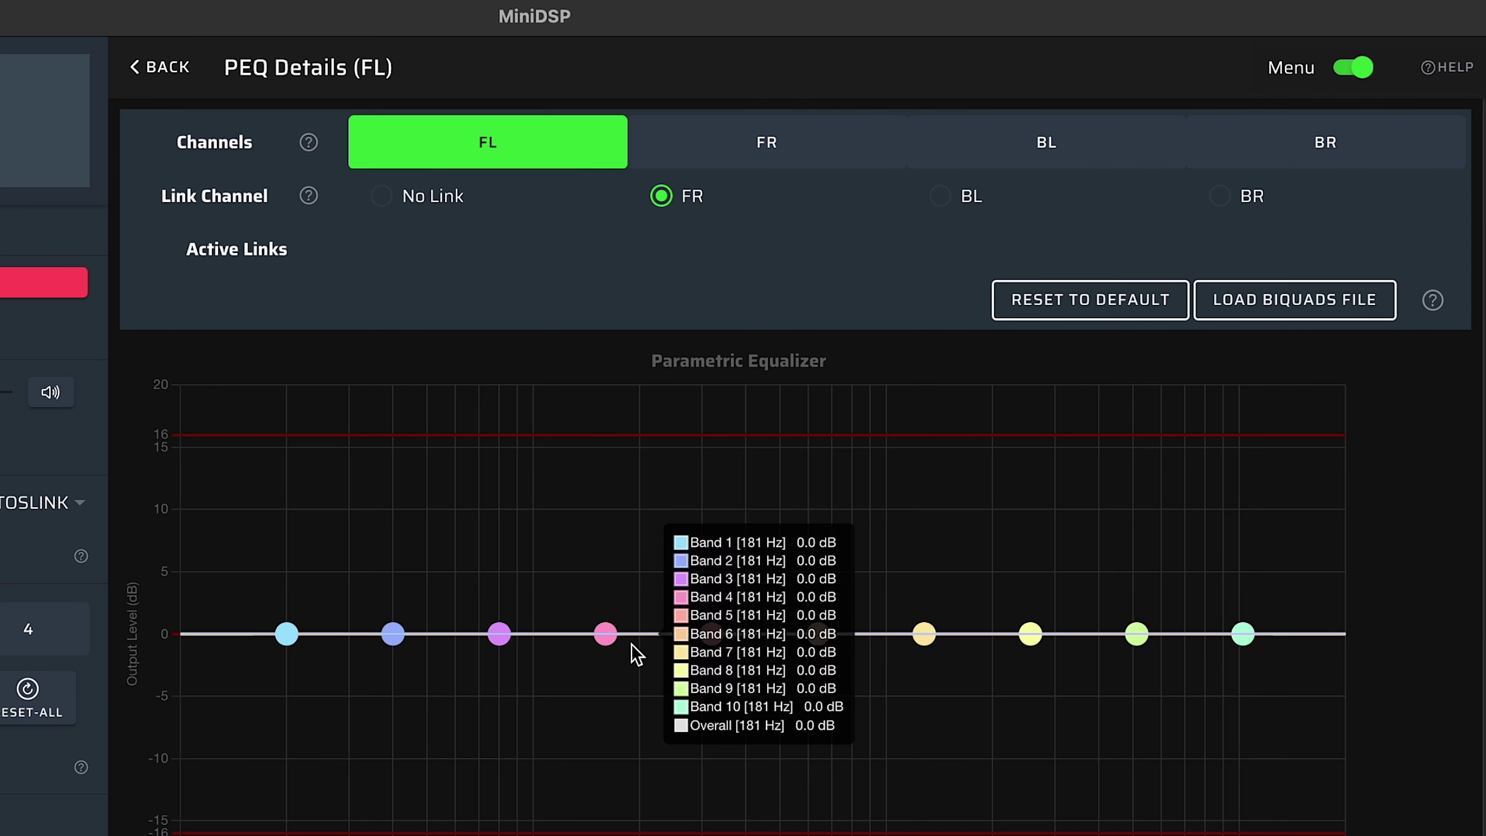
click(186, 78)
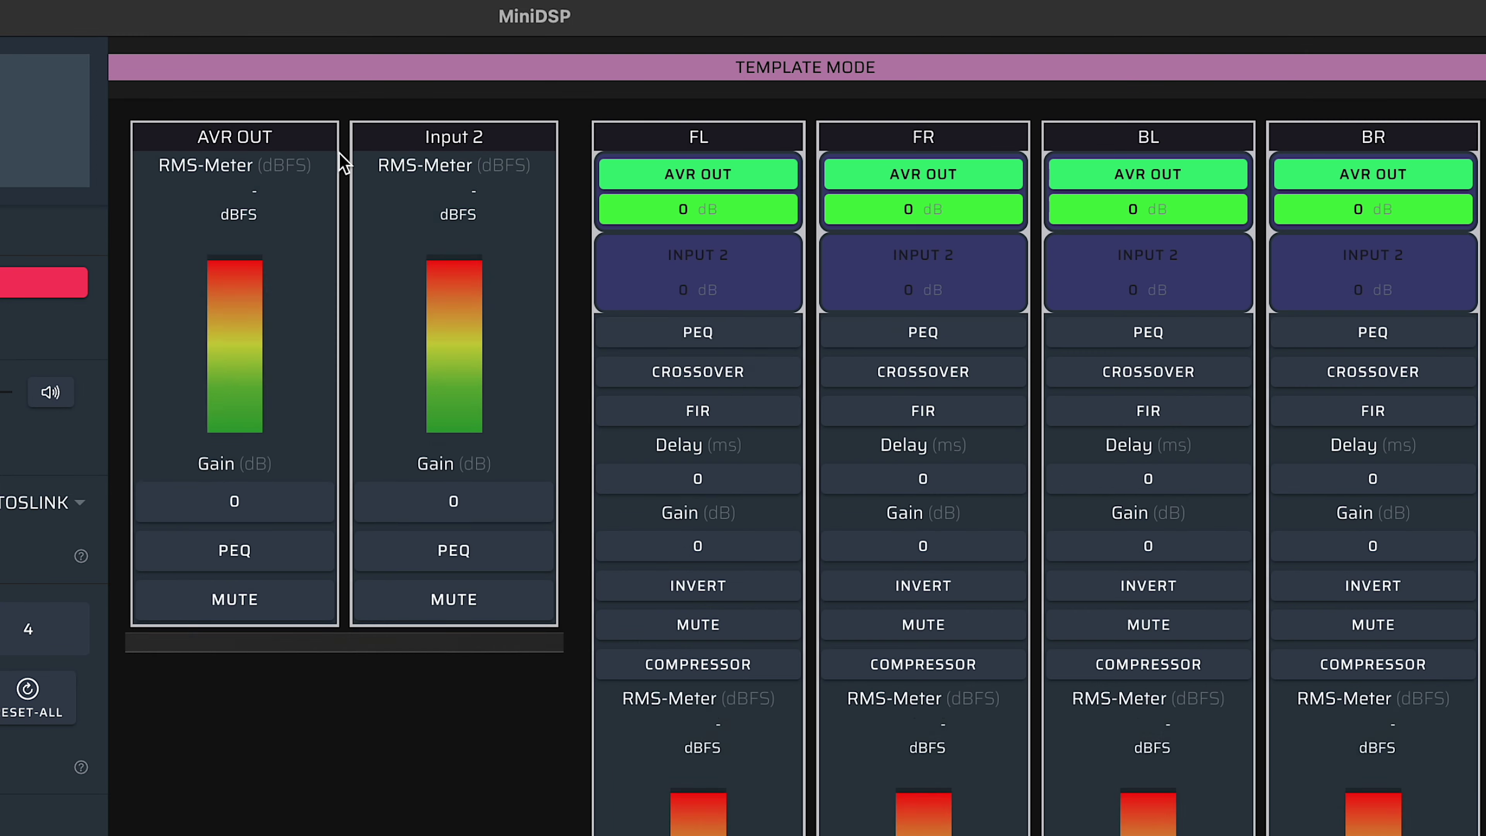
- Browse the channel equalizers, then link BL's equalizer with BR and confirm
click(1166, 349)
click(1360, 69)
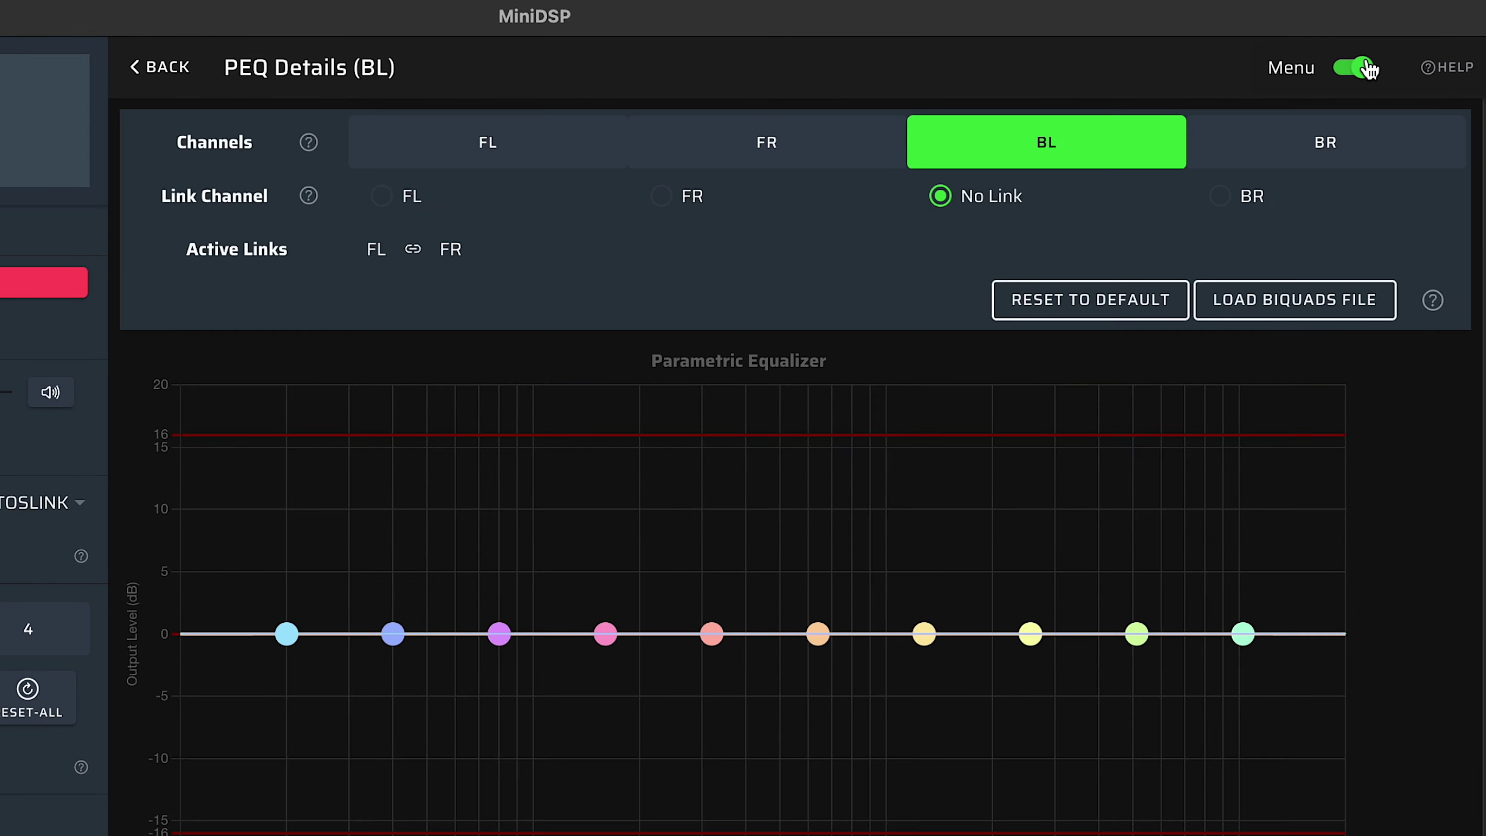
click(165, 78)
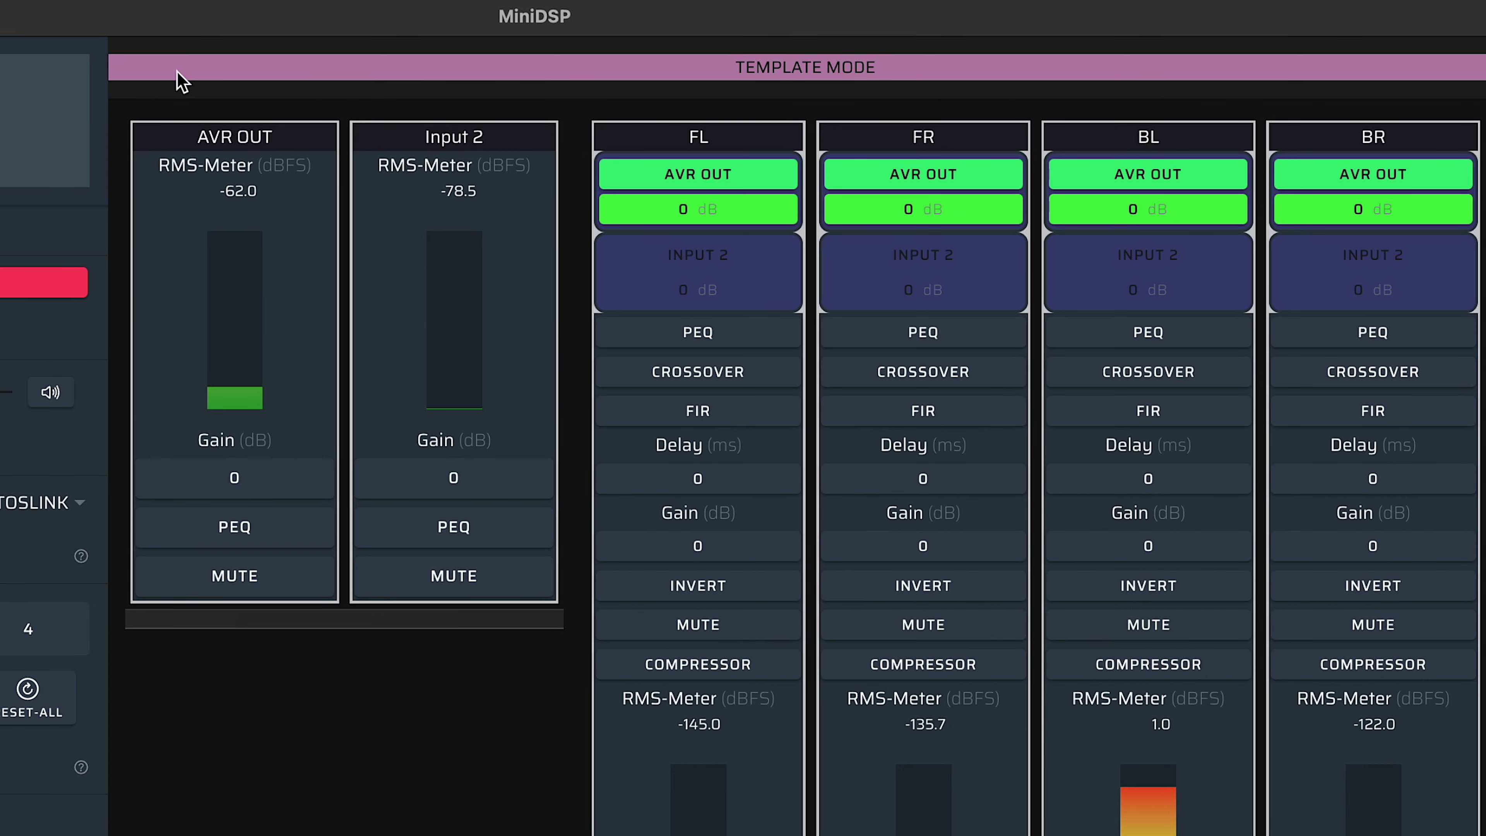
click(706, 332)
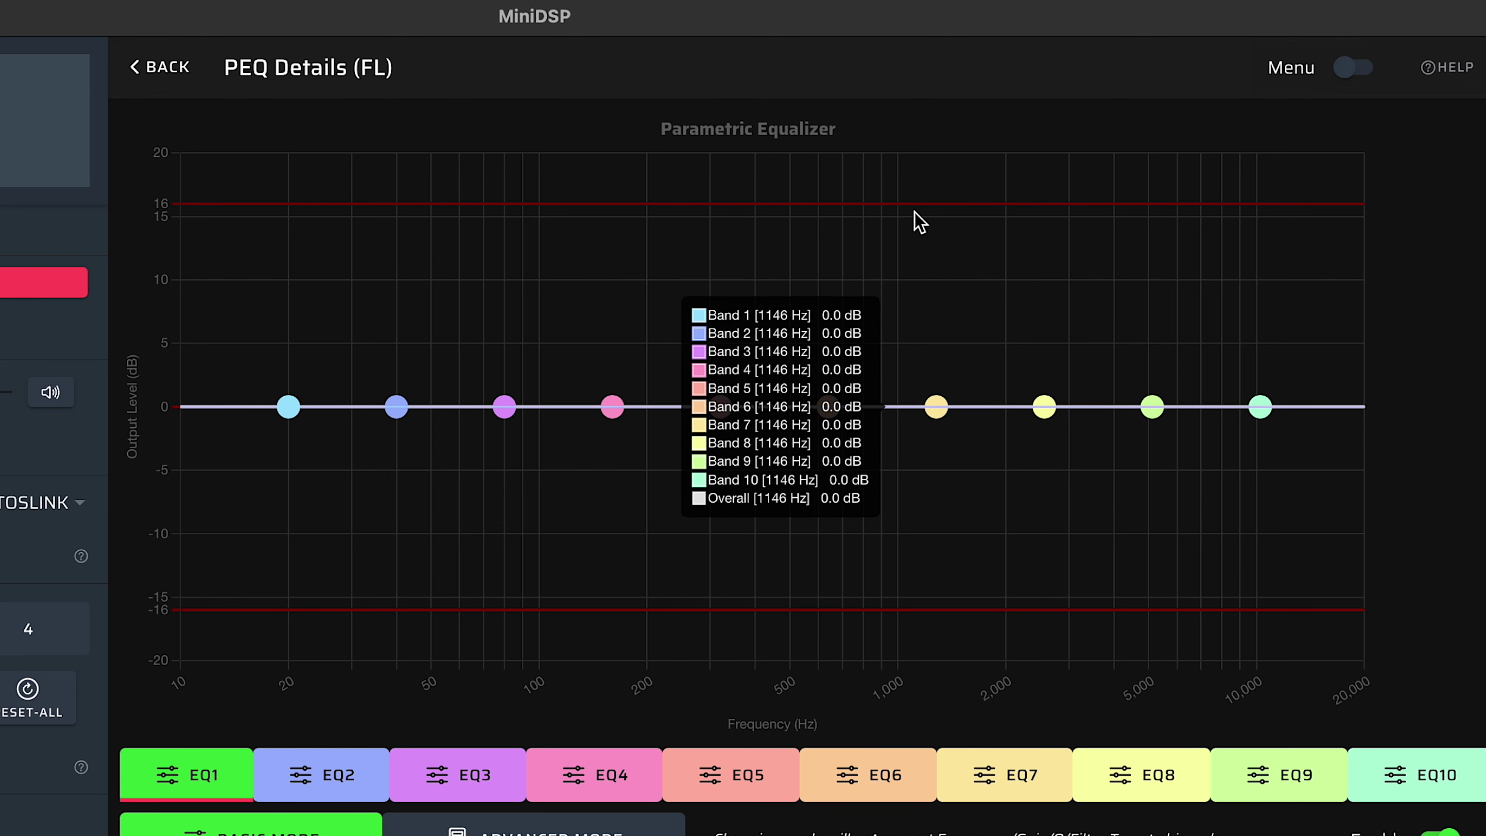
click(1353, 69)
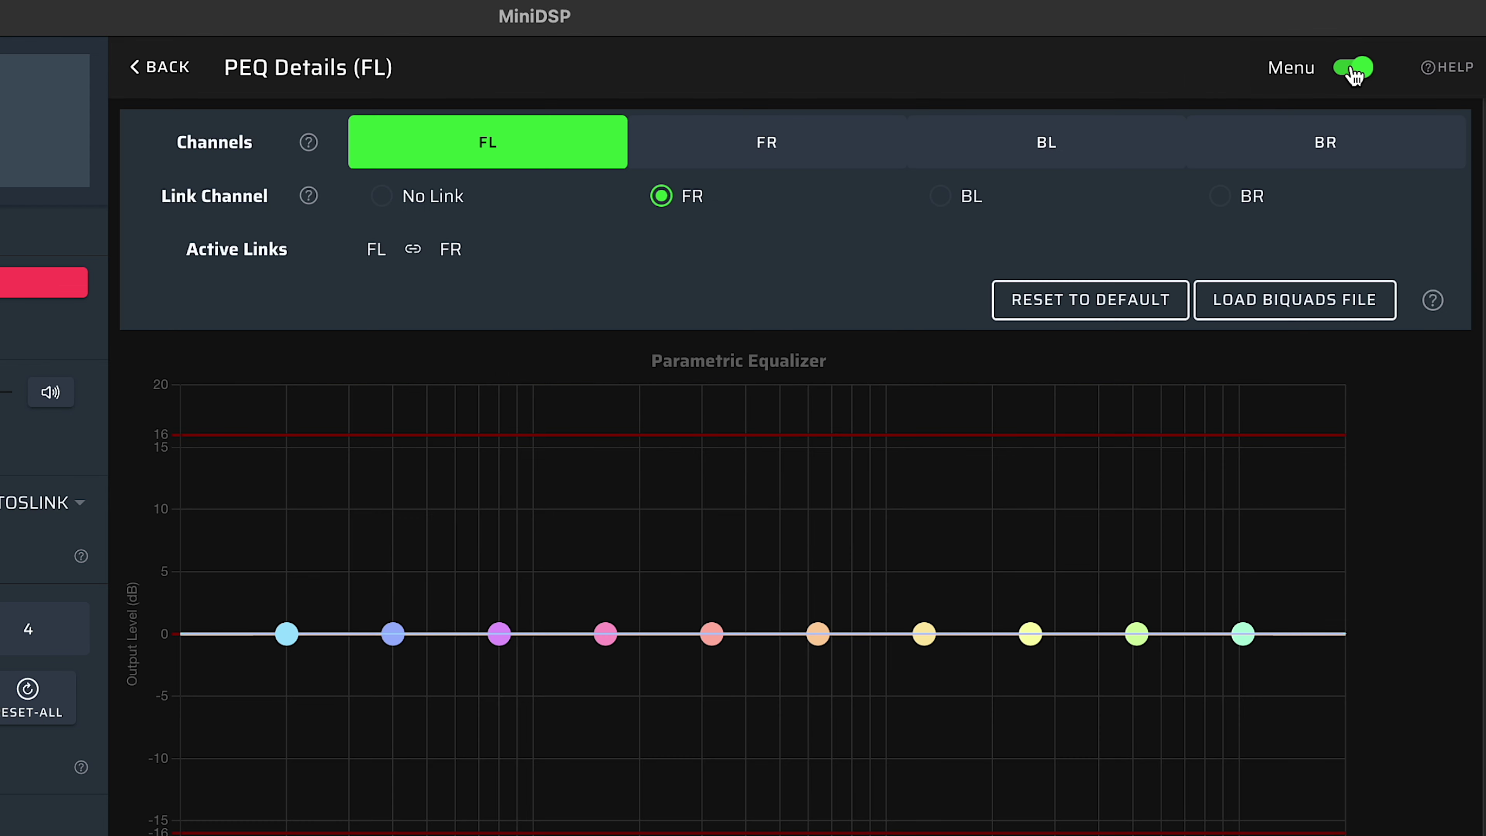
click(724, 139)
click(475, 139)
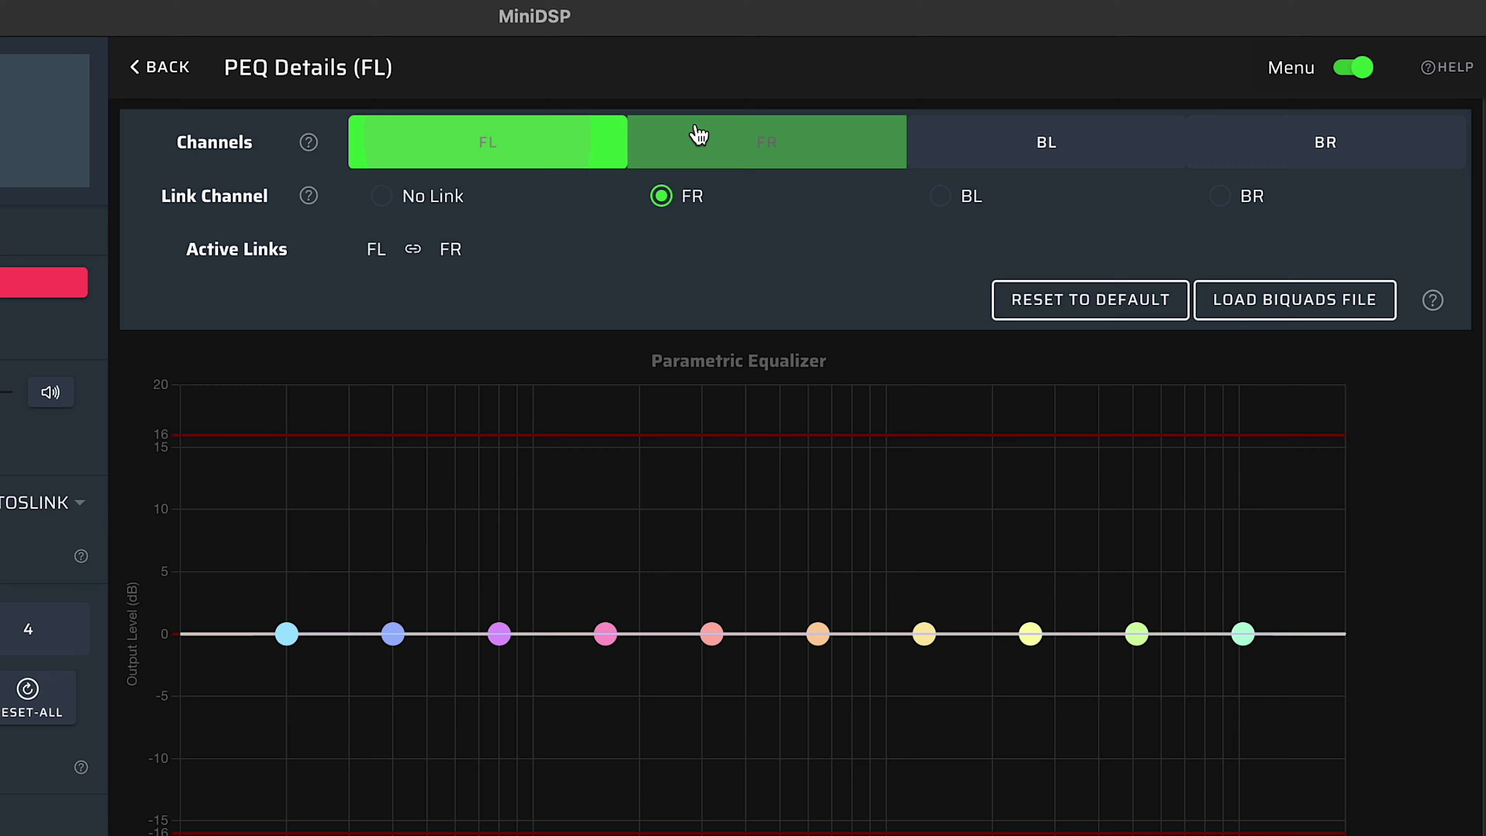
click(900, 137)
click(1023, 140)
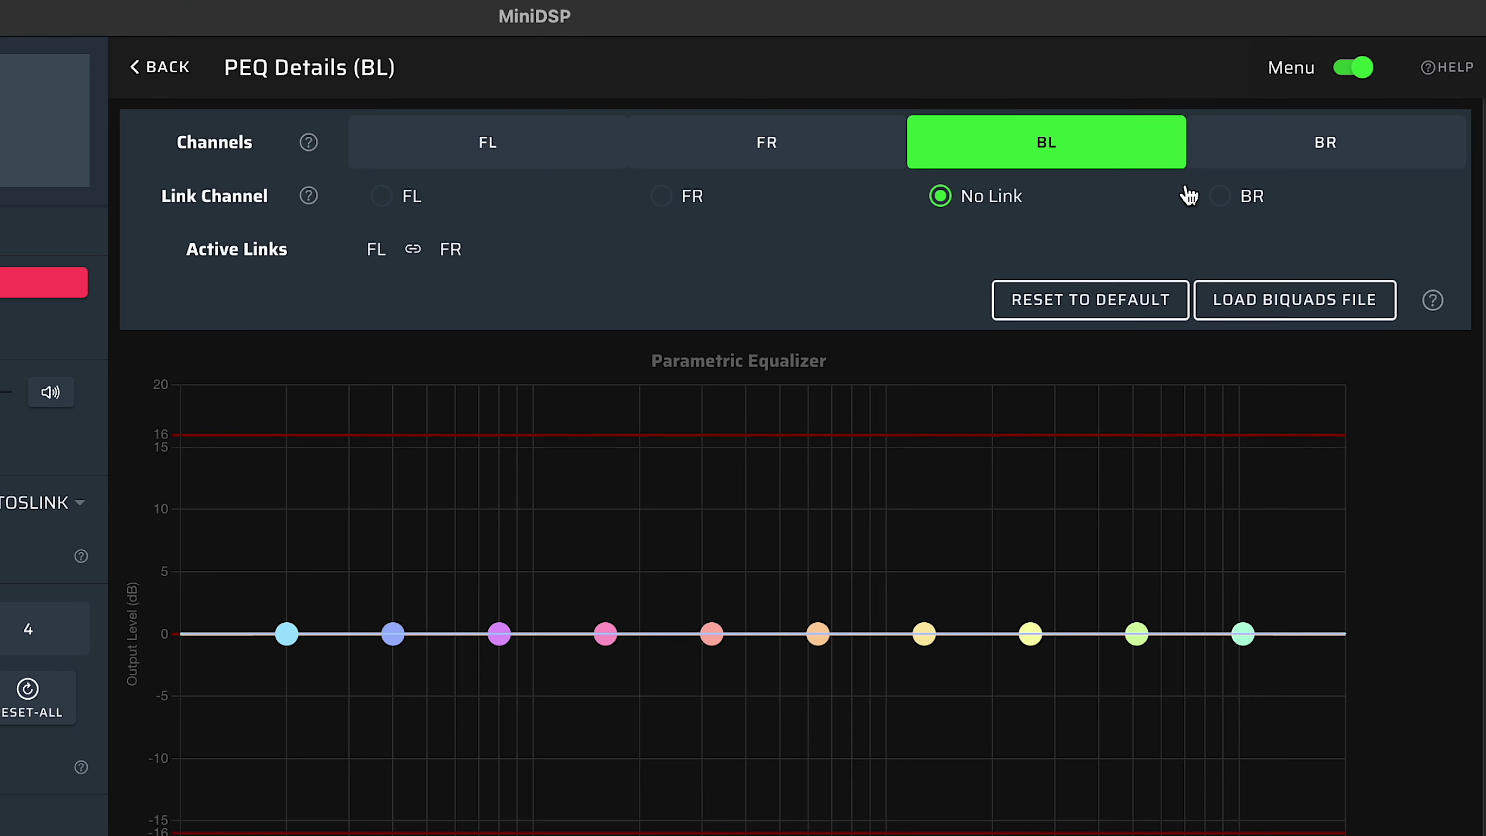
click(1236, 202)
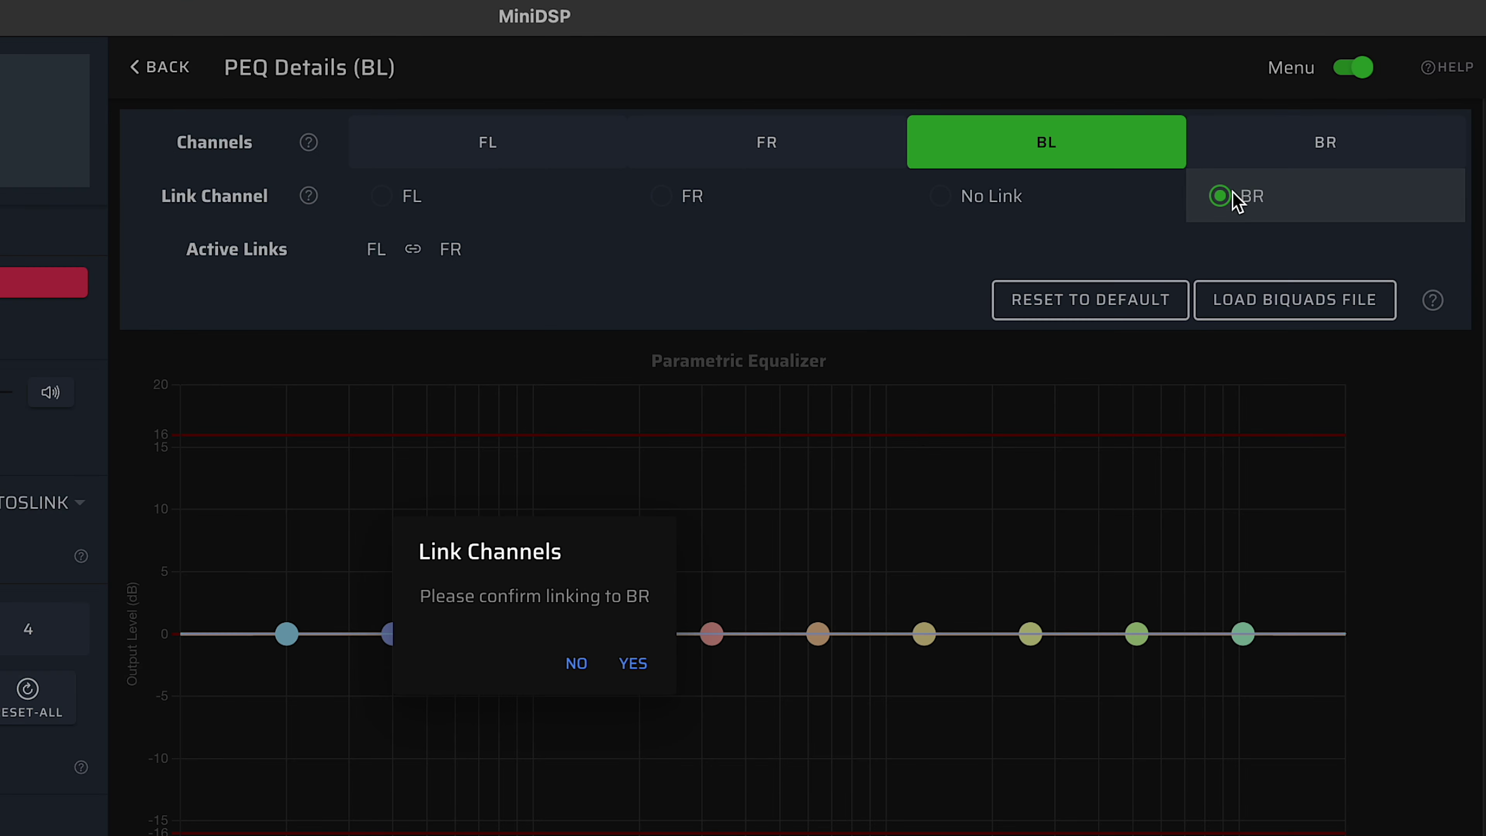
click(633, 663)
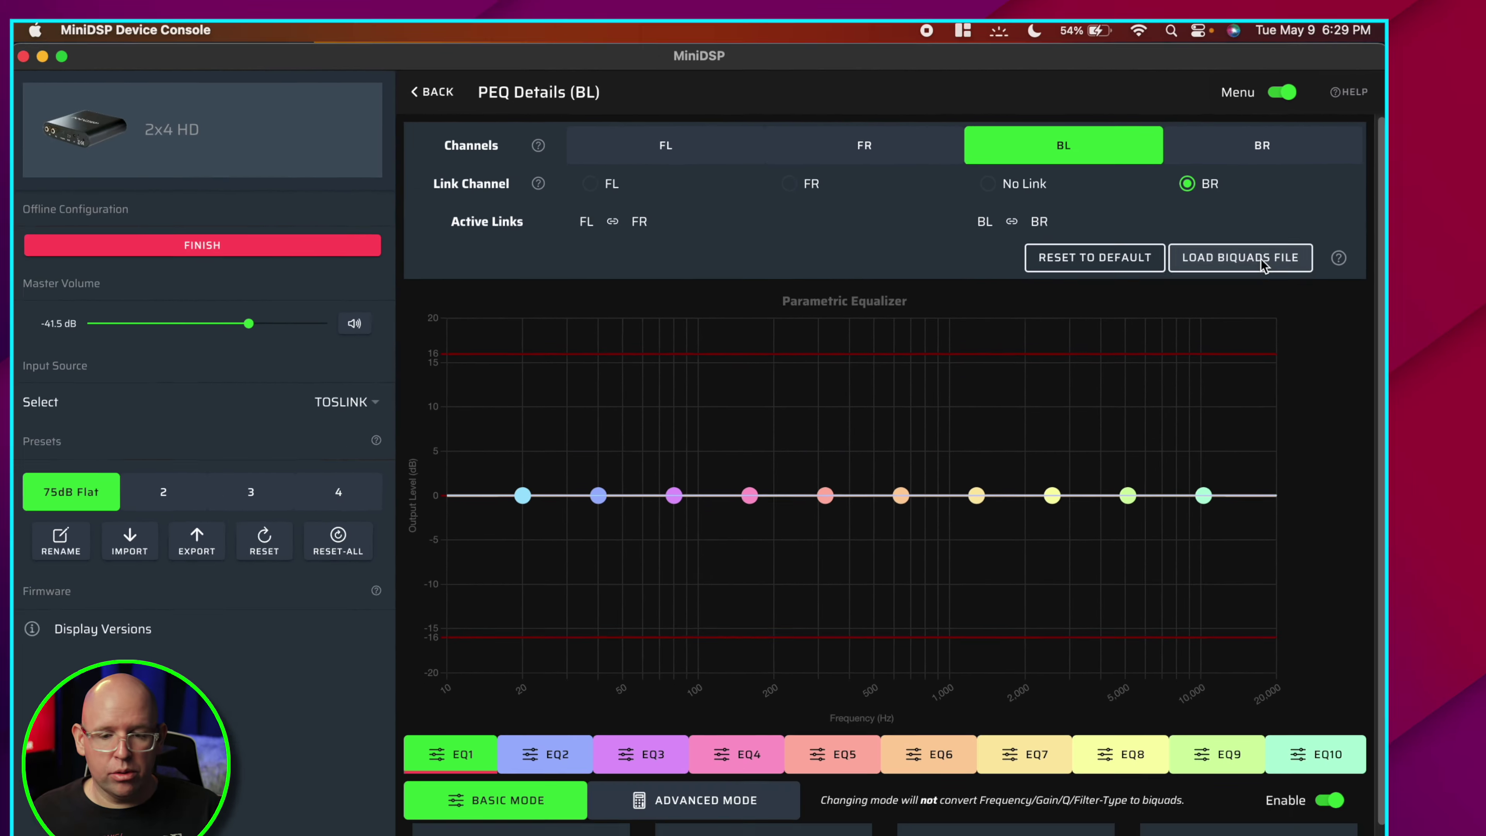
- Try the Load Biquads File chooser on the current channel and on FL, cancelling each time
click(1320, 300)
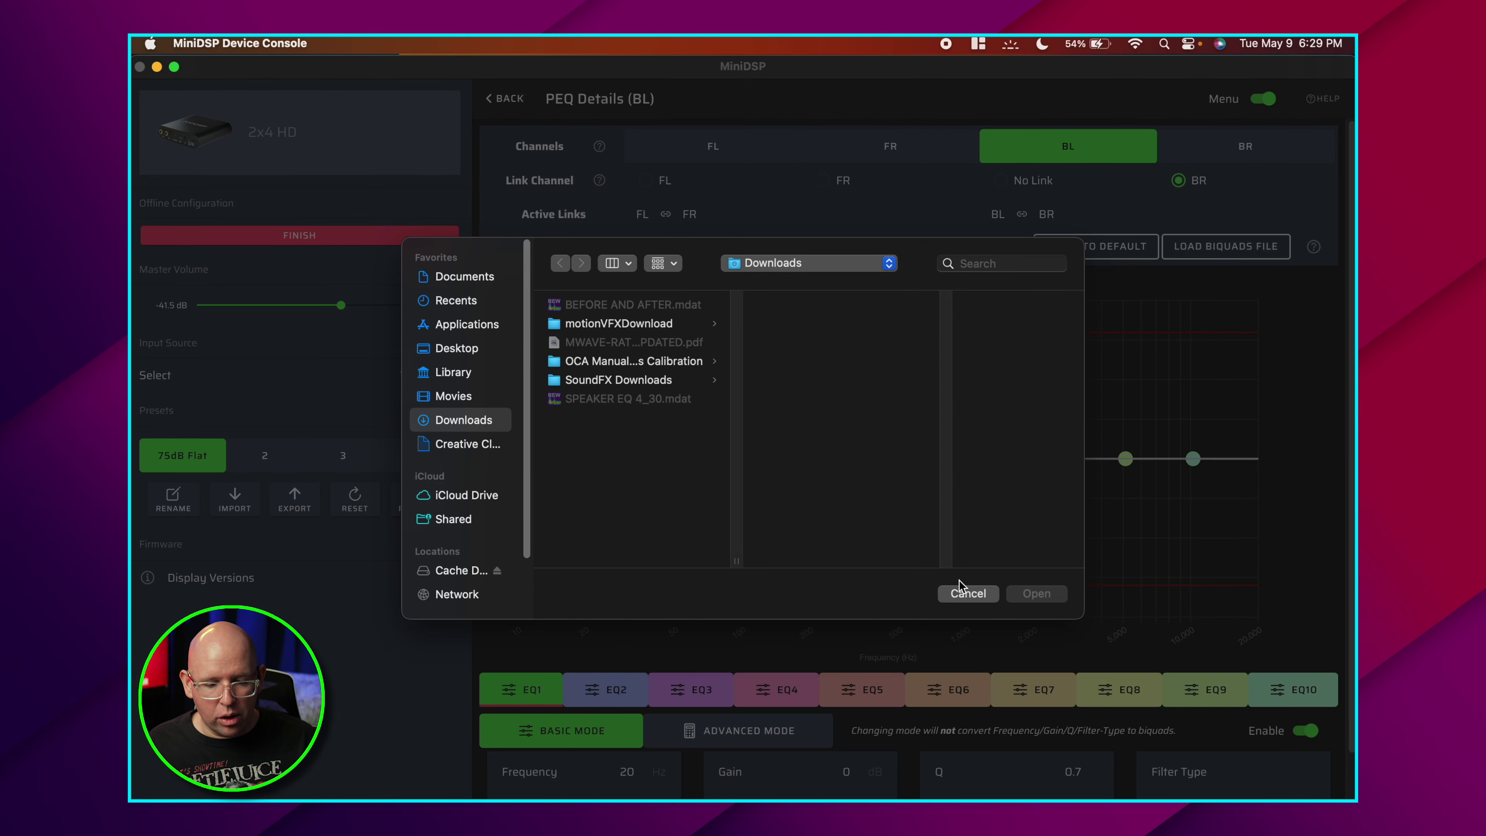
click(964, 591)
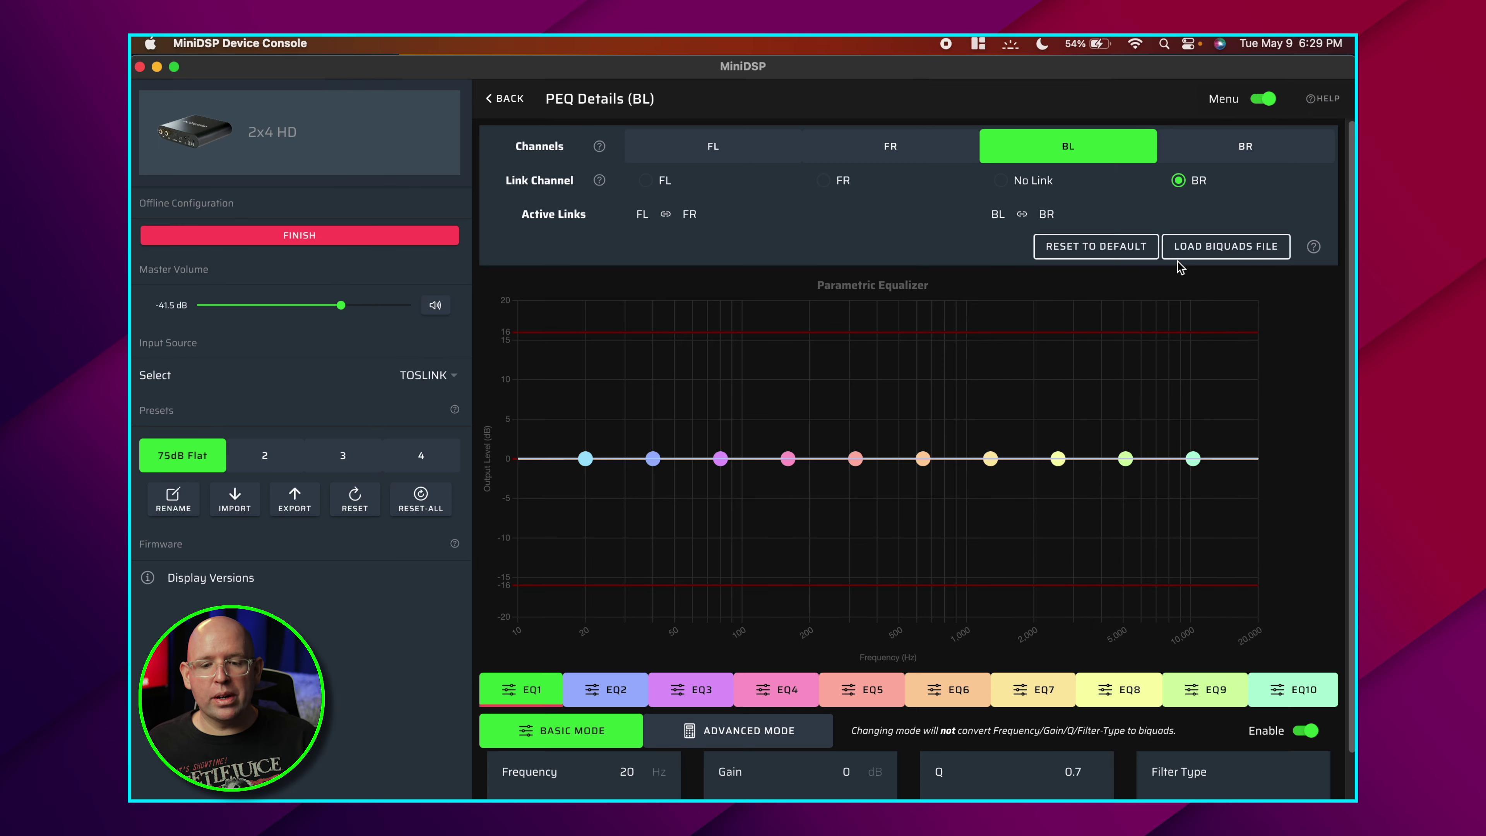
click(738, 155)
click(1205, 250)
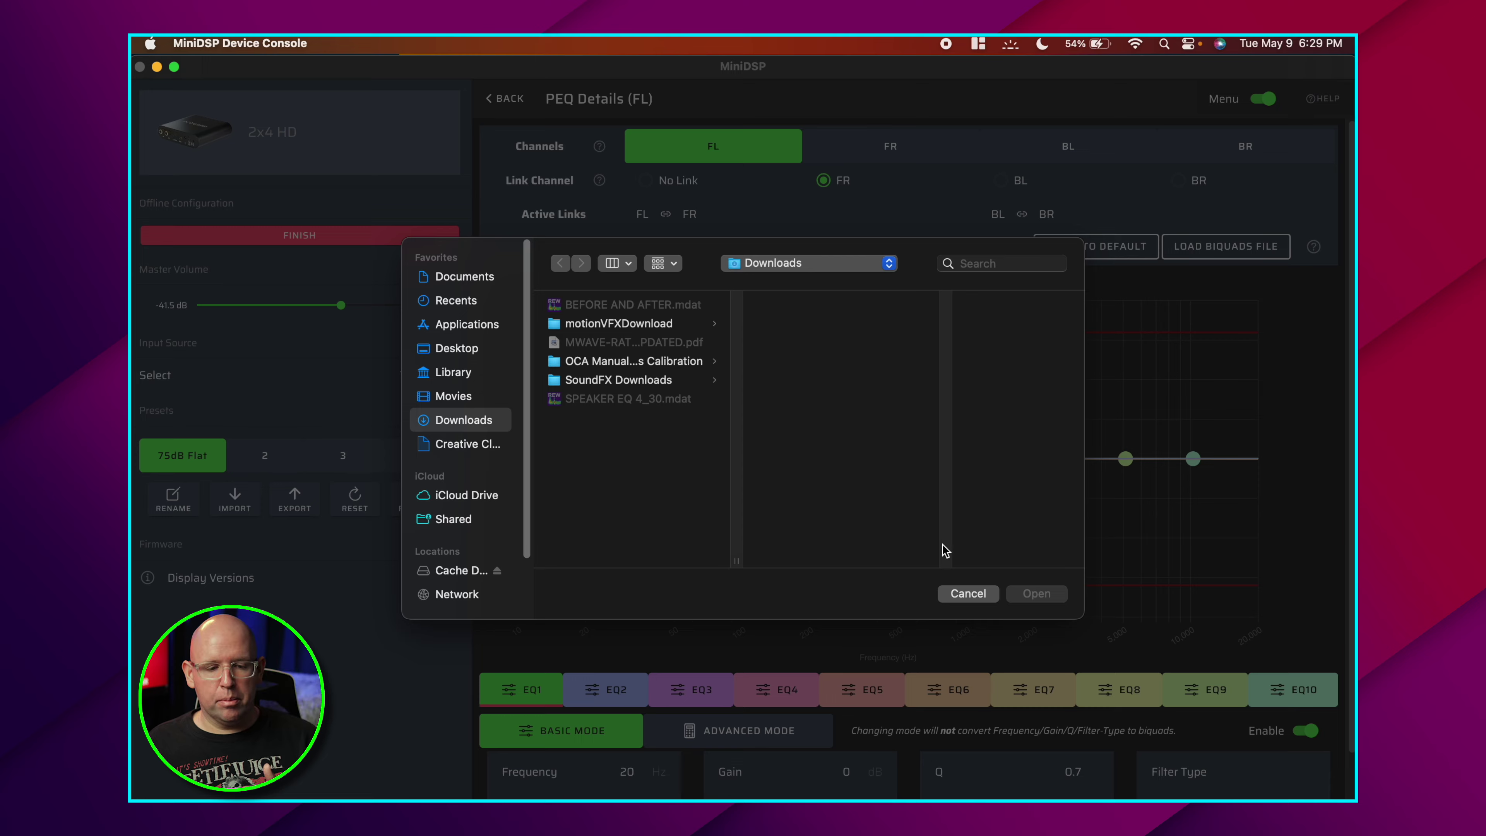
click(964, 593)
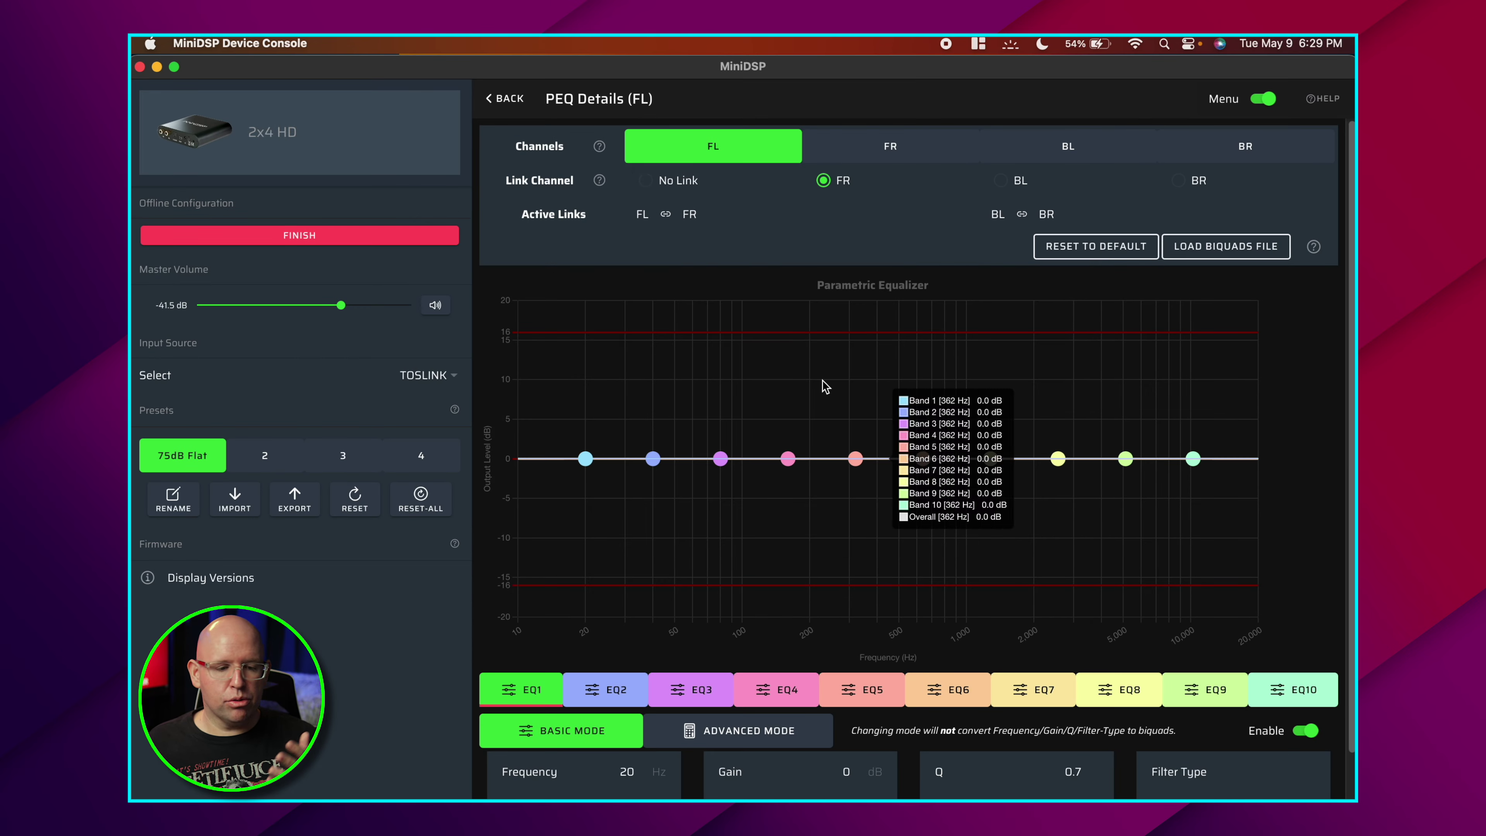
- On BL's PEQ page, bring up the Load Biquads File chooser, then cancel it
click(517, 109)
click(1136, 269)
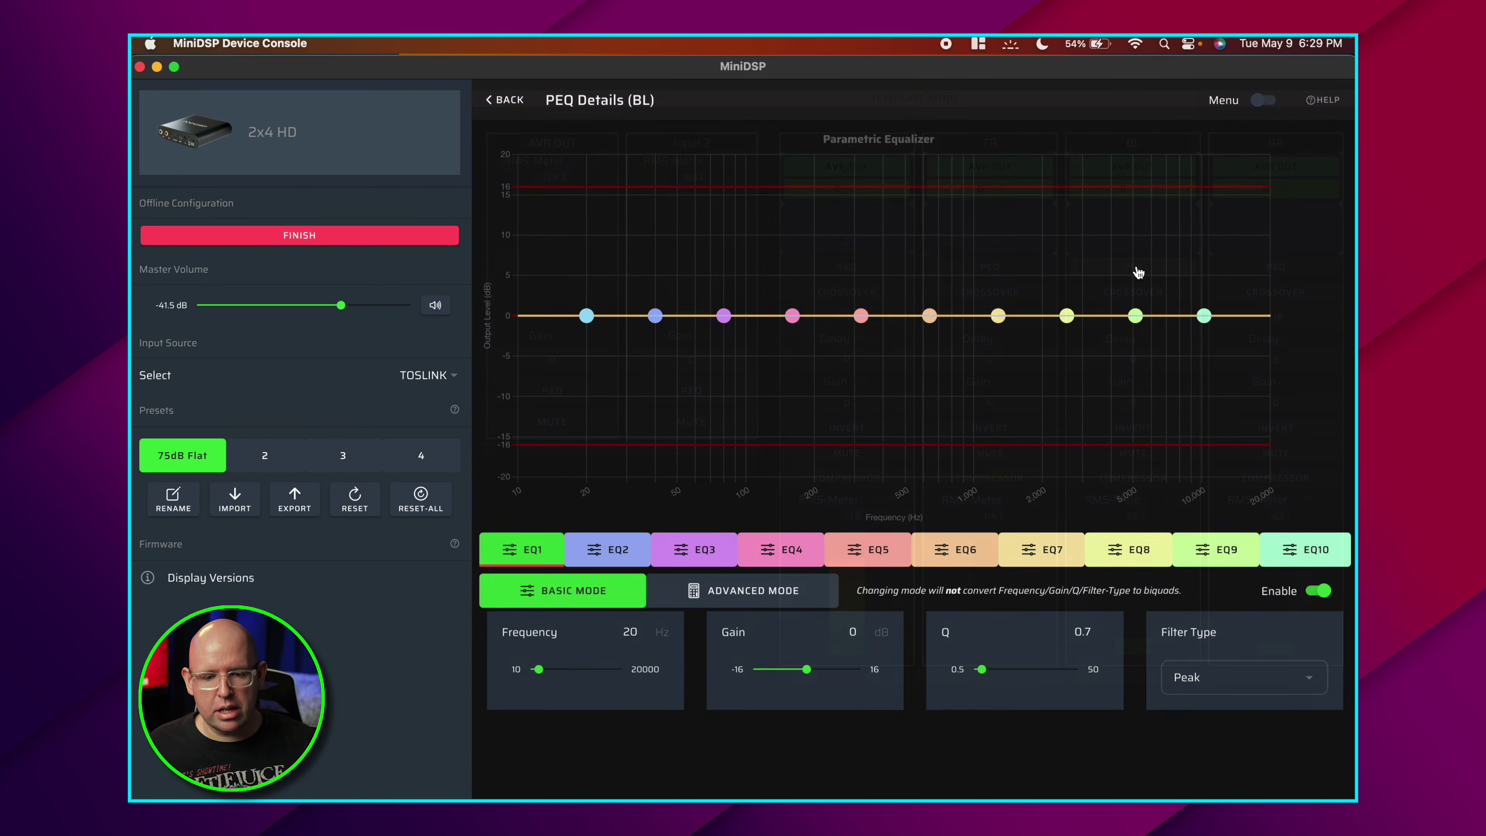
click(1262, 101)
click(1246, 248)
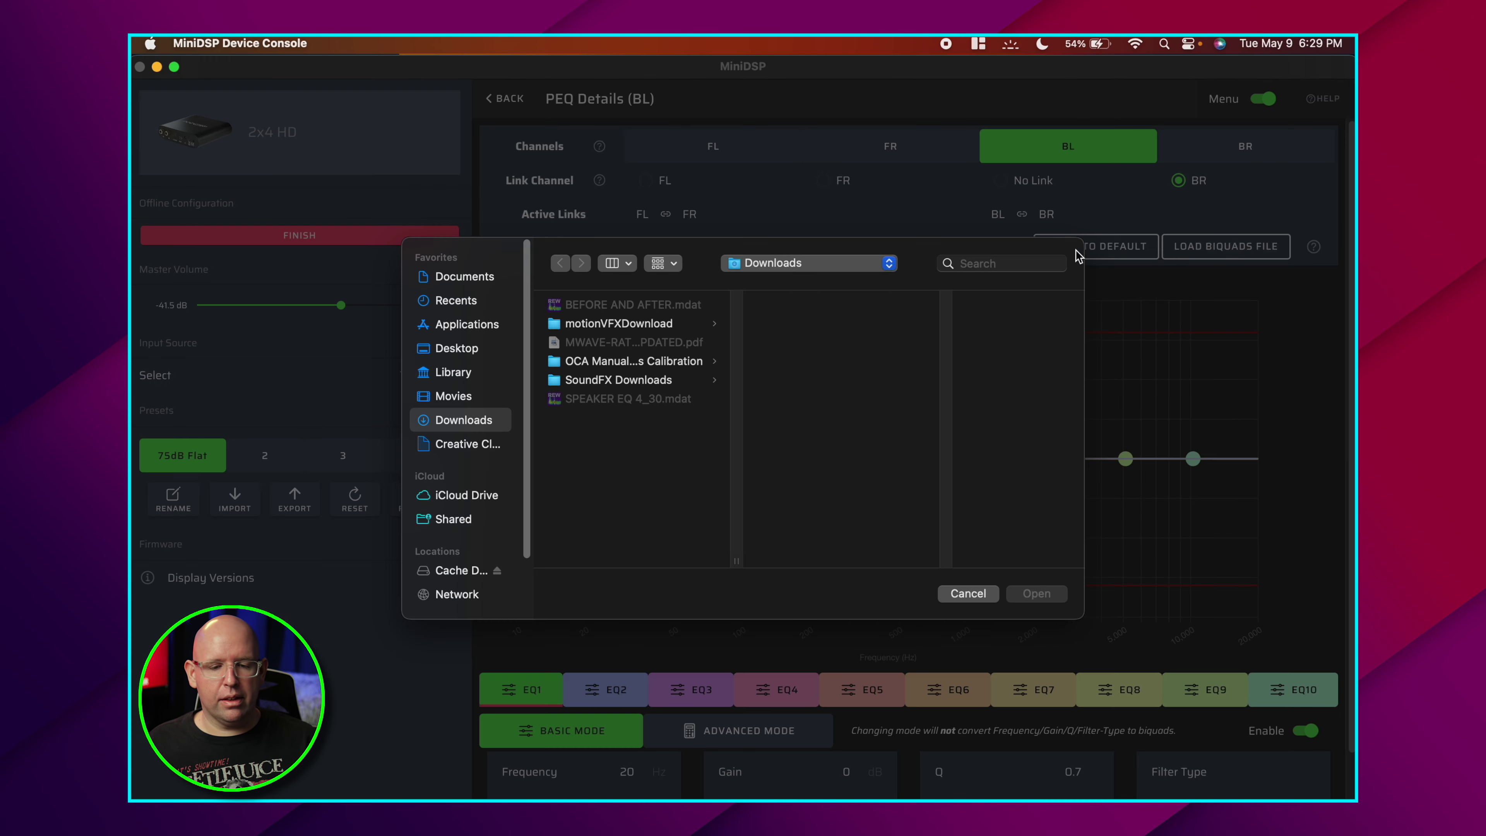
click(967, 593)
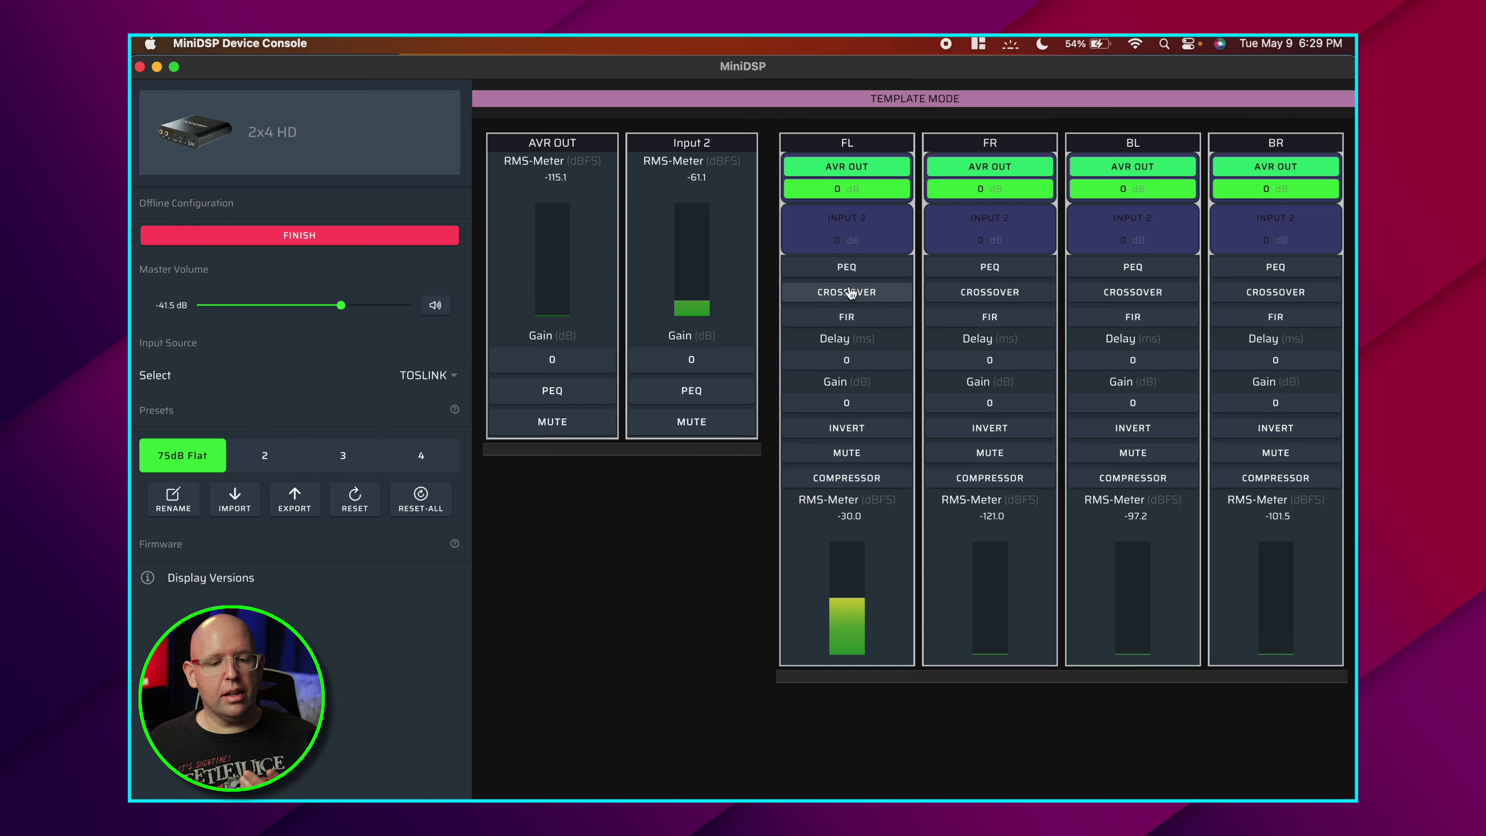
- Link the FL channel's crossover to FR and confirm with YES
click(849, 292)
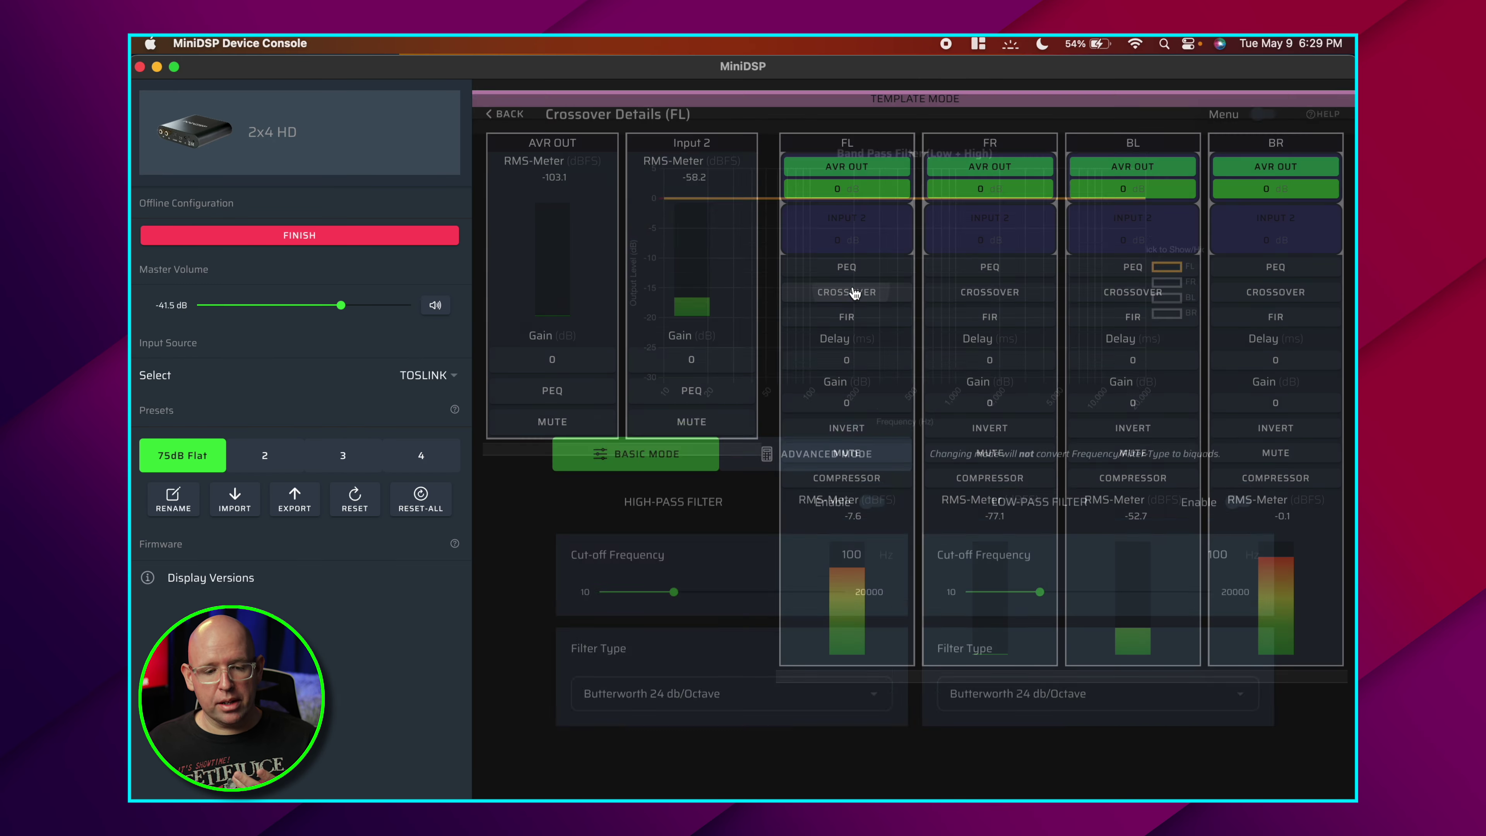
click(1264, 101)
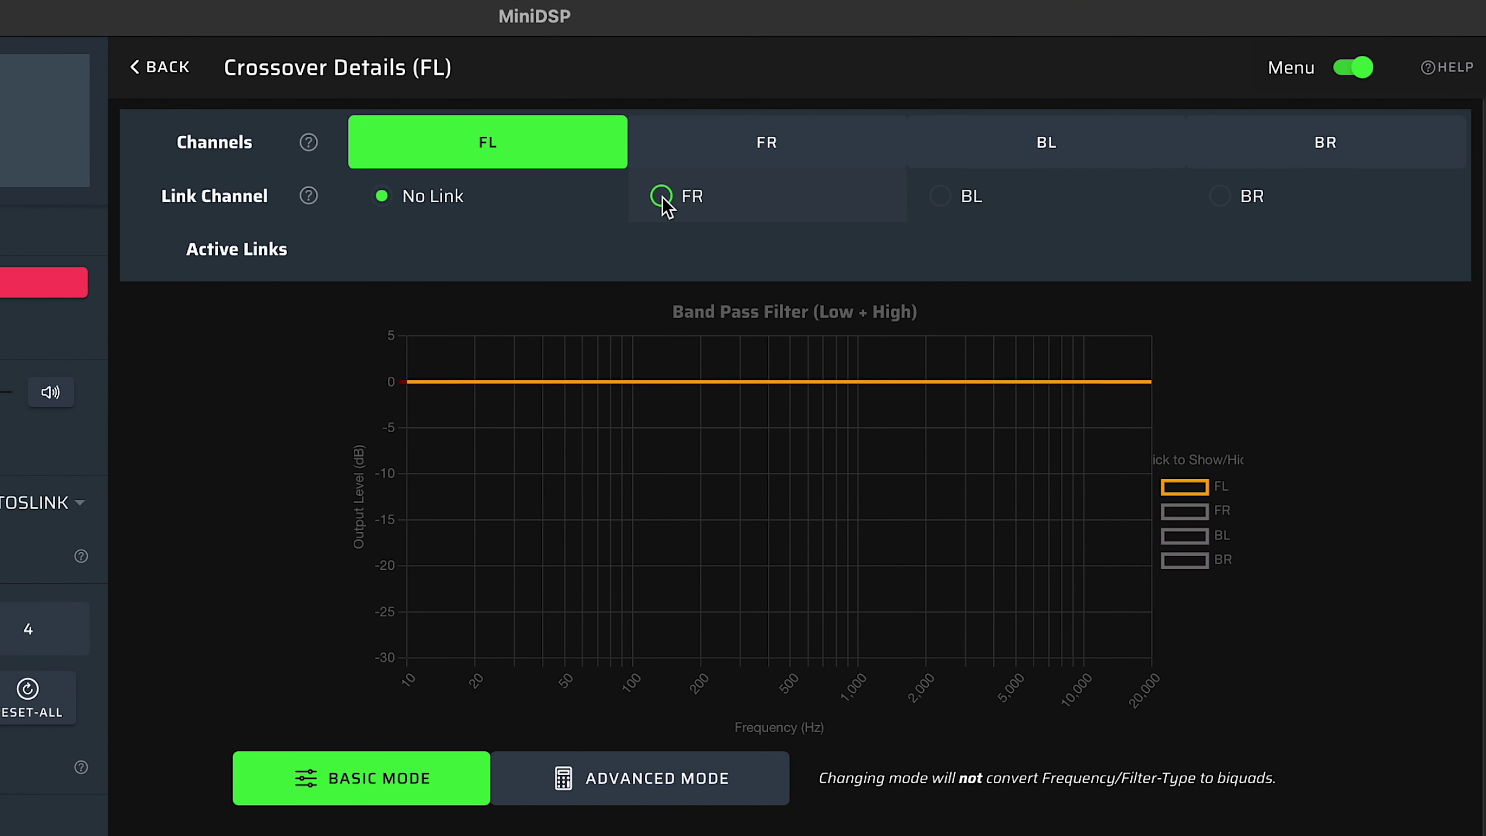
click(662, 197)
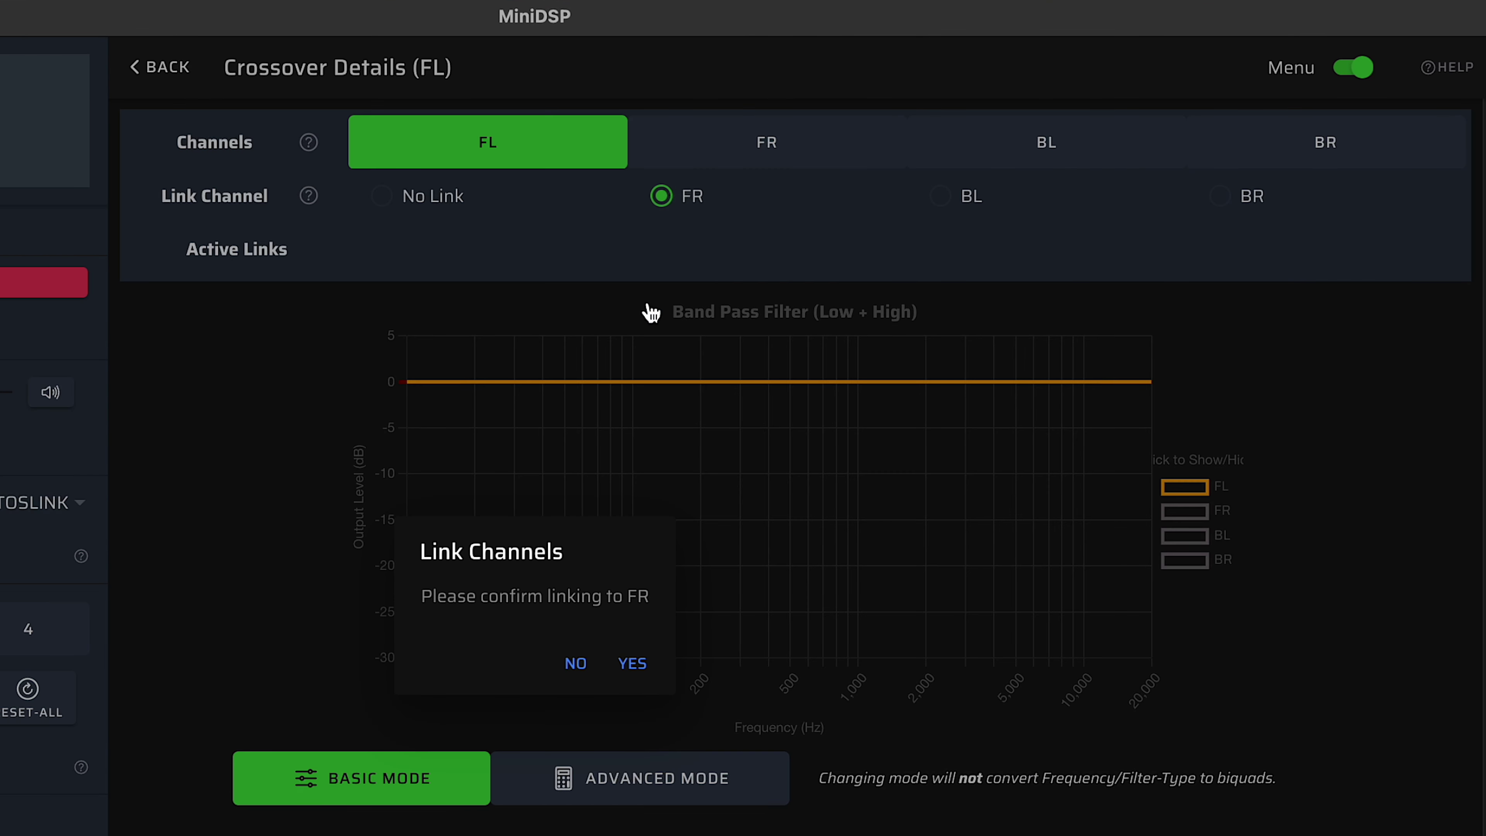
click(640, 681)
- Link the BL crossover to BR, hide the link menu, and go back to the overview
click(1112, 147)
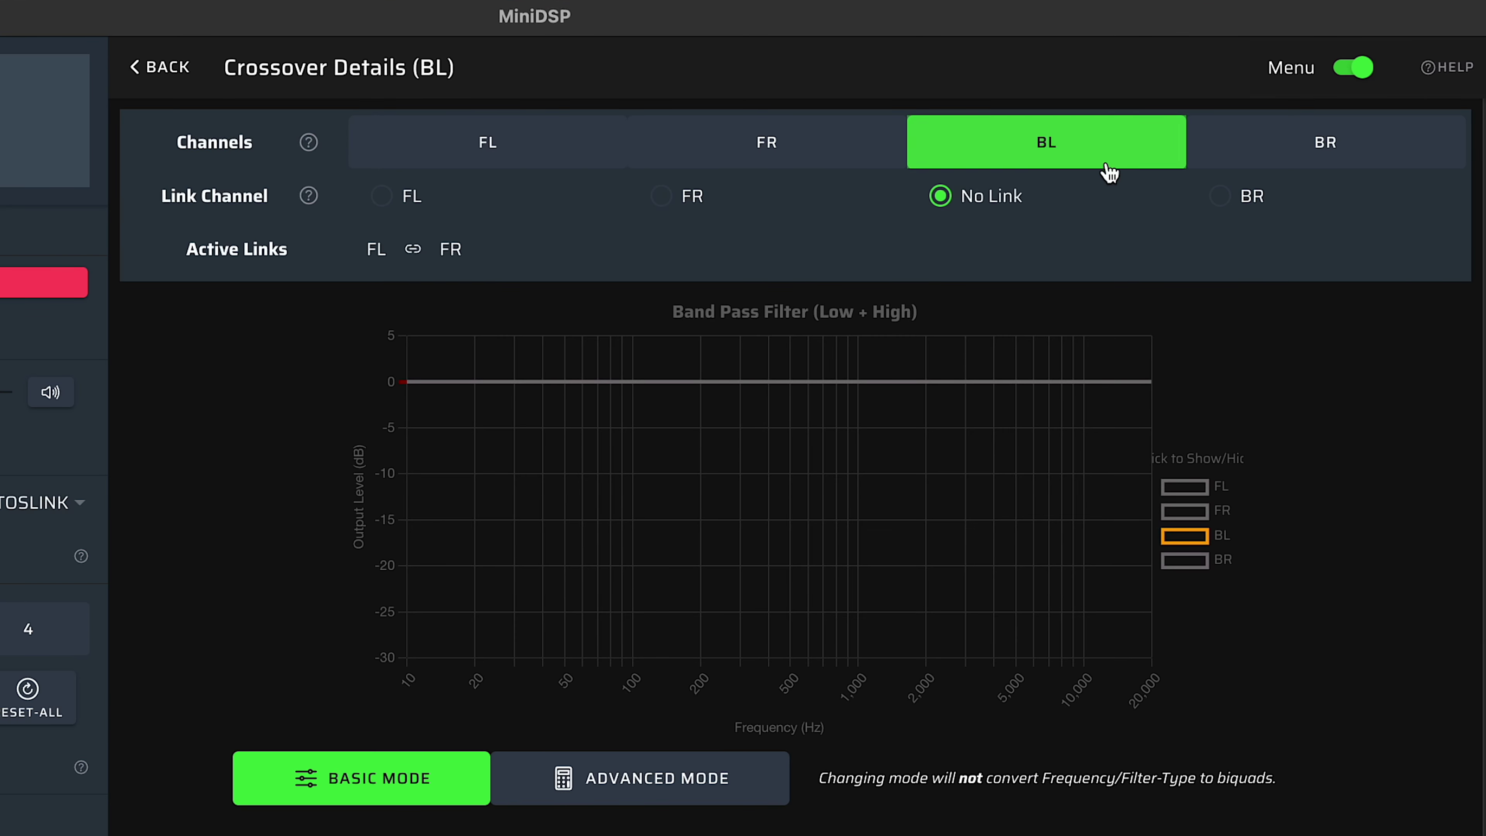
click(1241, 204)
click(621, 668)
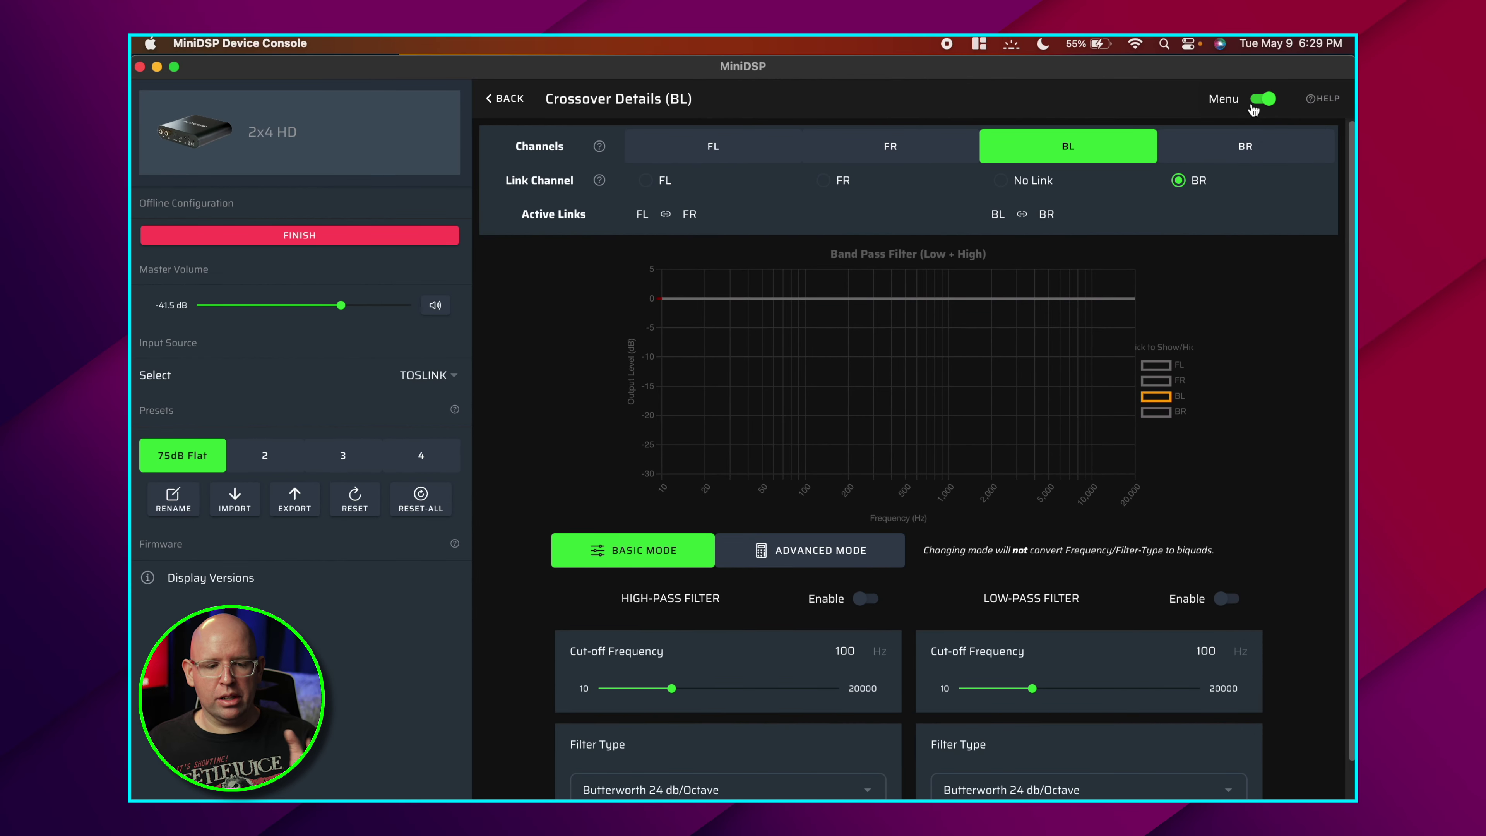
click(1261, 100)
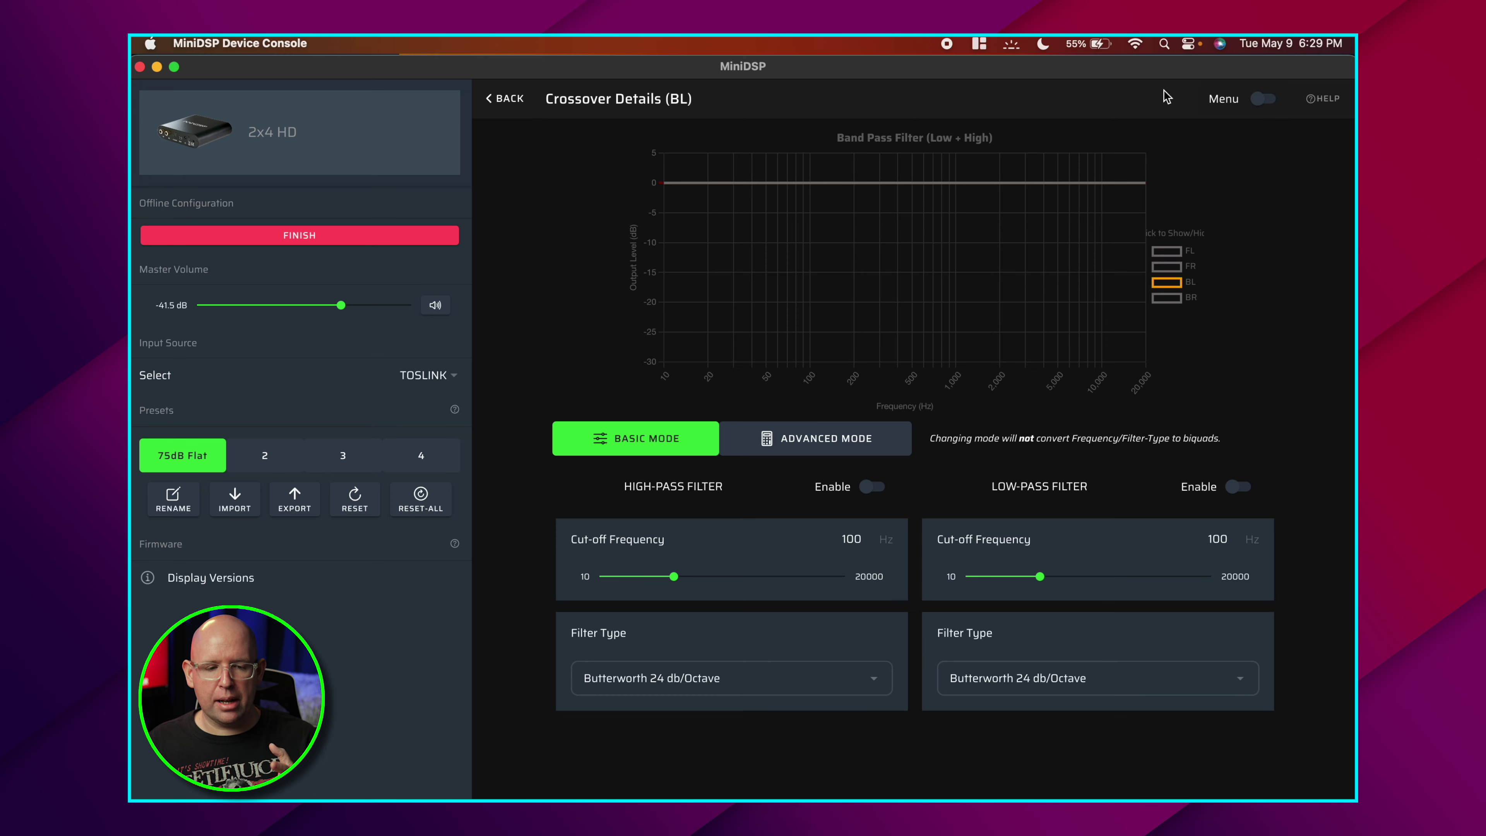
click(503, 98)
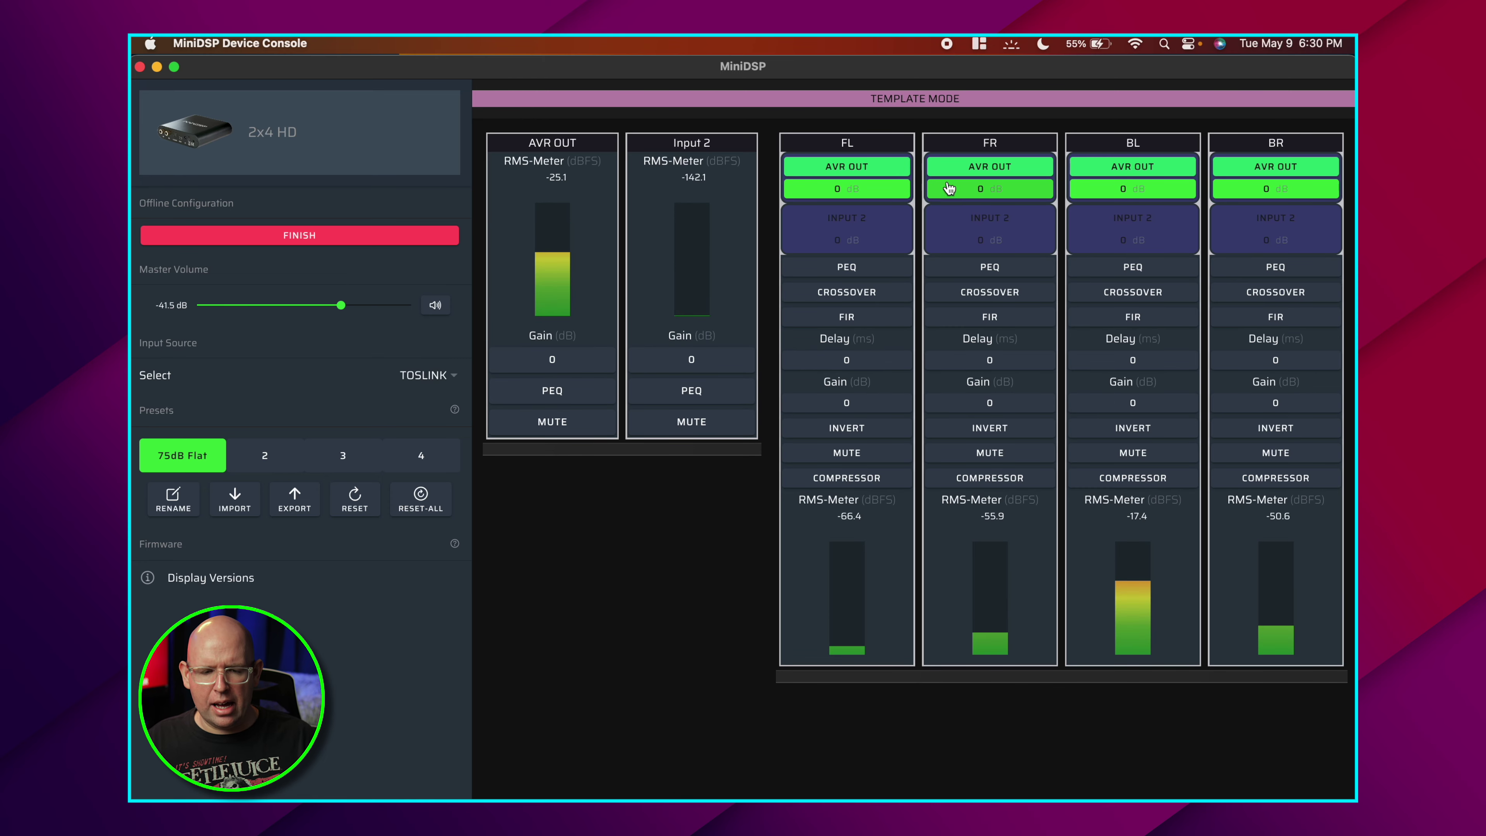
- View the FL parametric EQ's channel links, then return to the overview
click(849, 270)
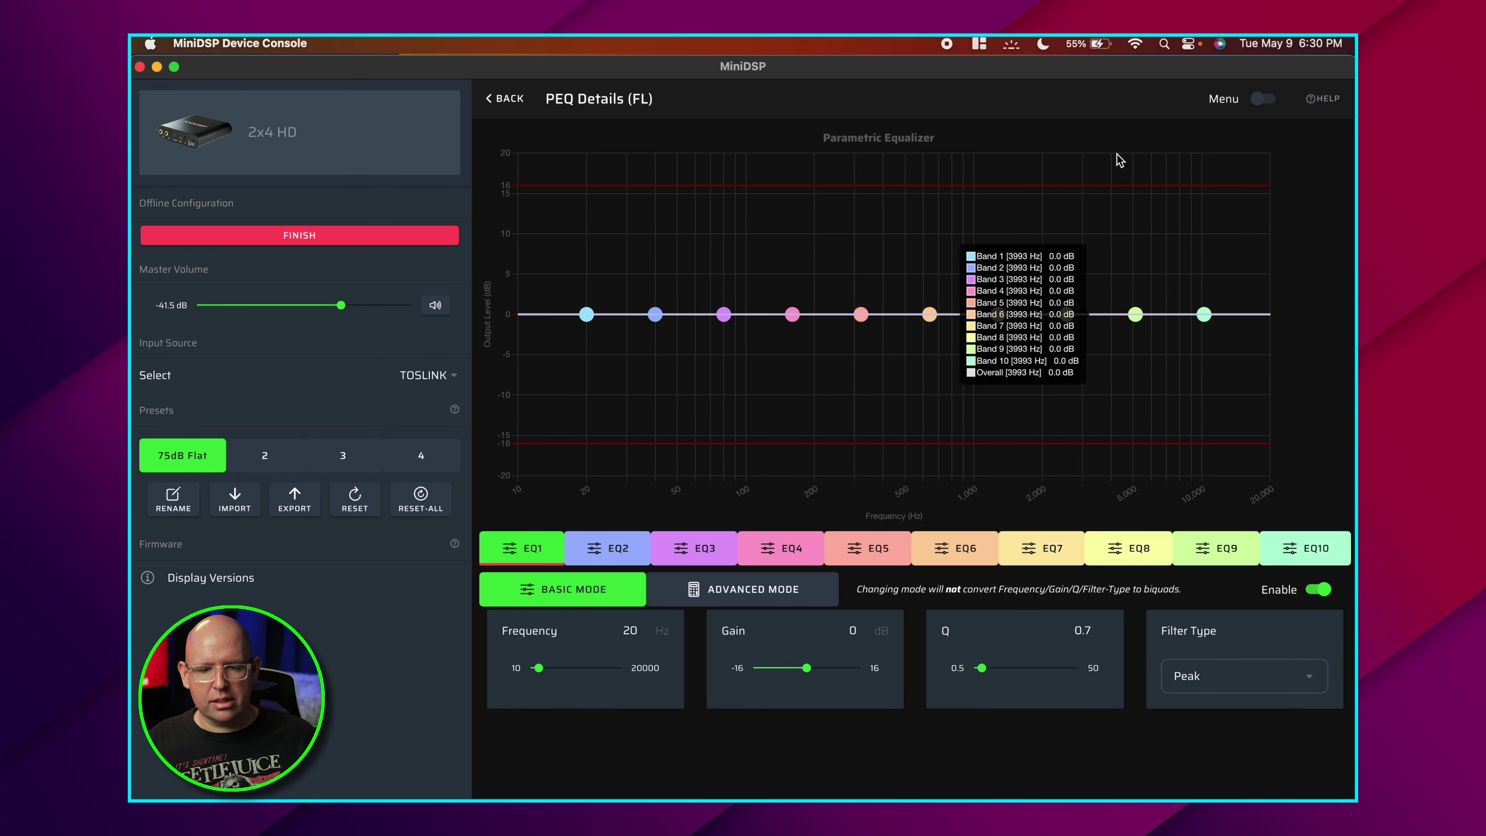
click(1260, 100)
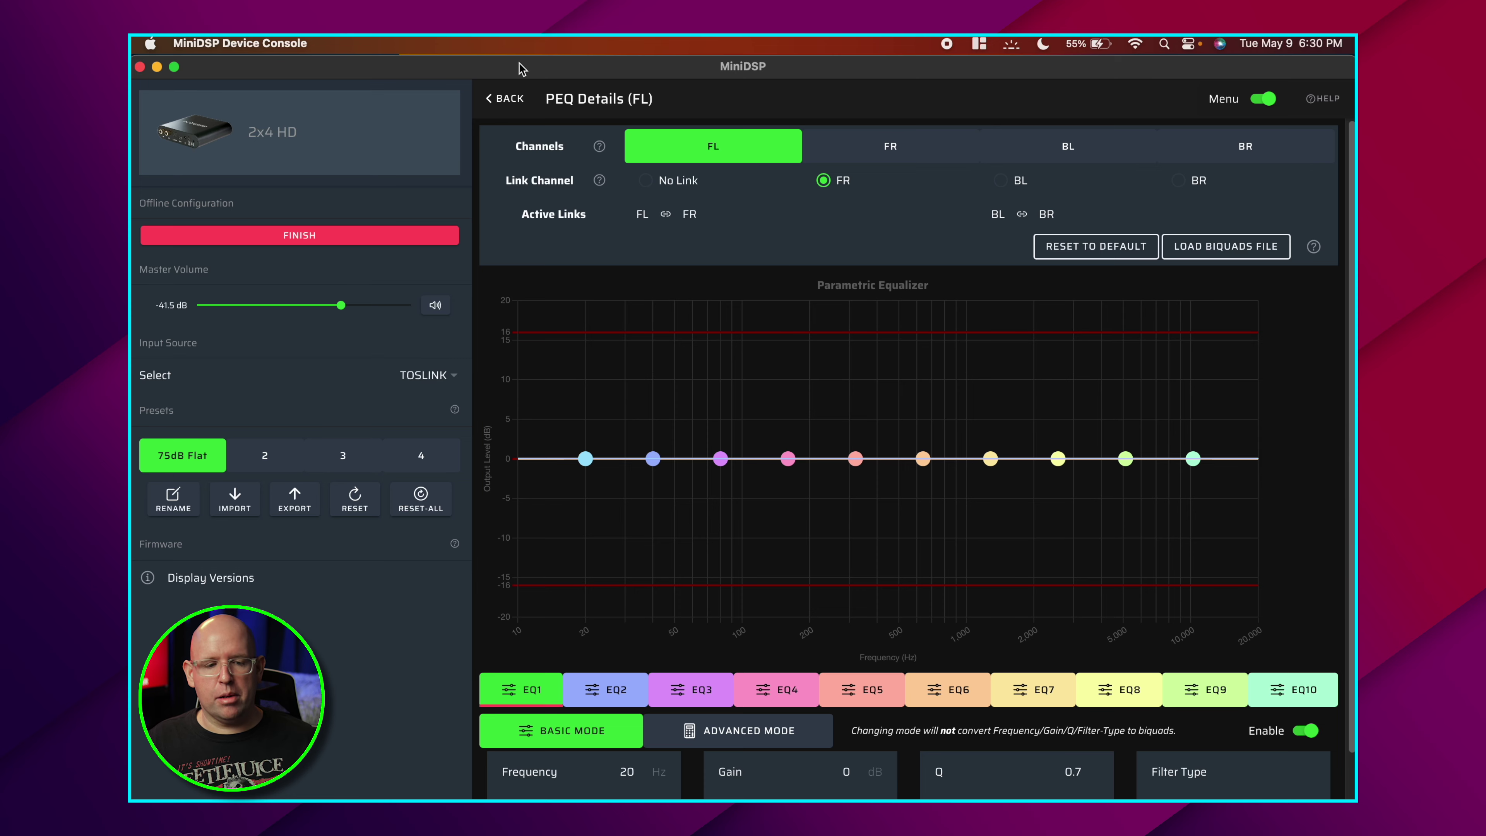
click(506, 98)
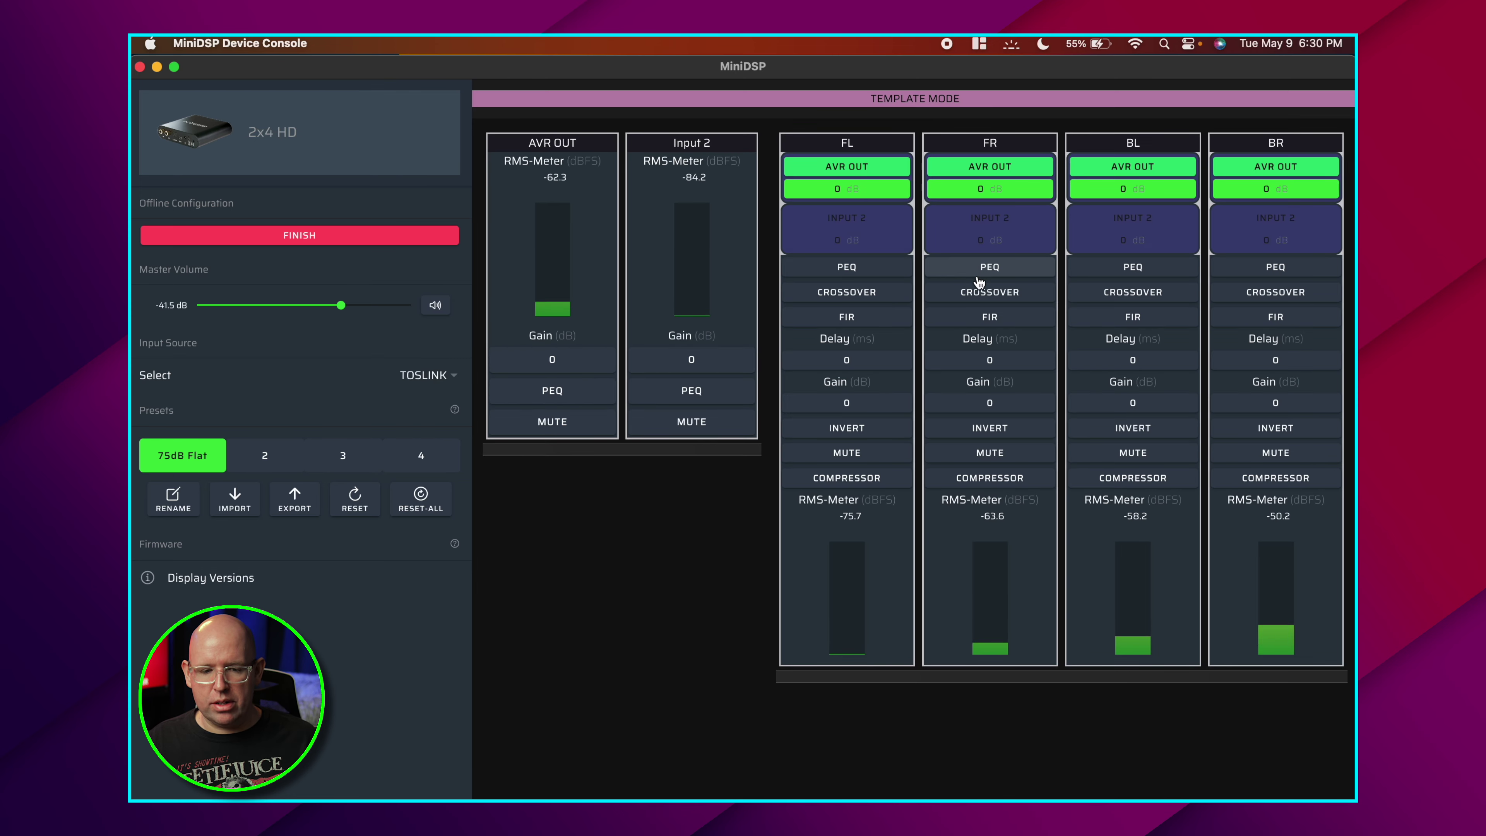
- Check the FR parametric EQ's channel links and reopen the FR PEQ page
click(986, 270)
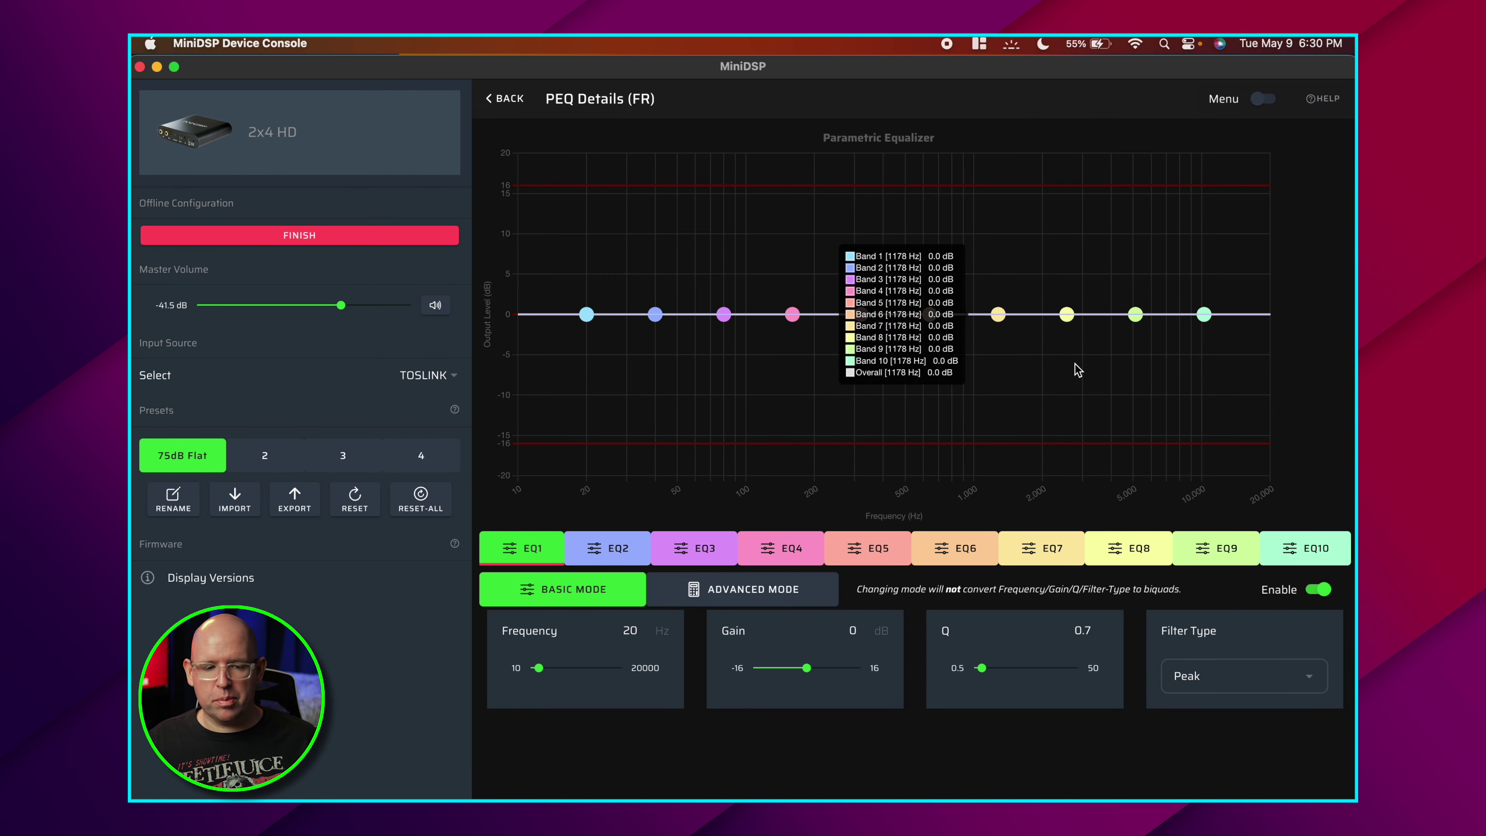
click(1270, 103)
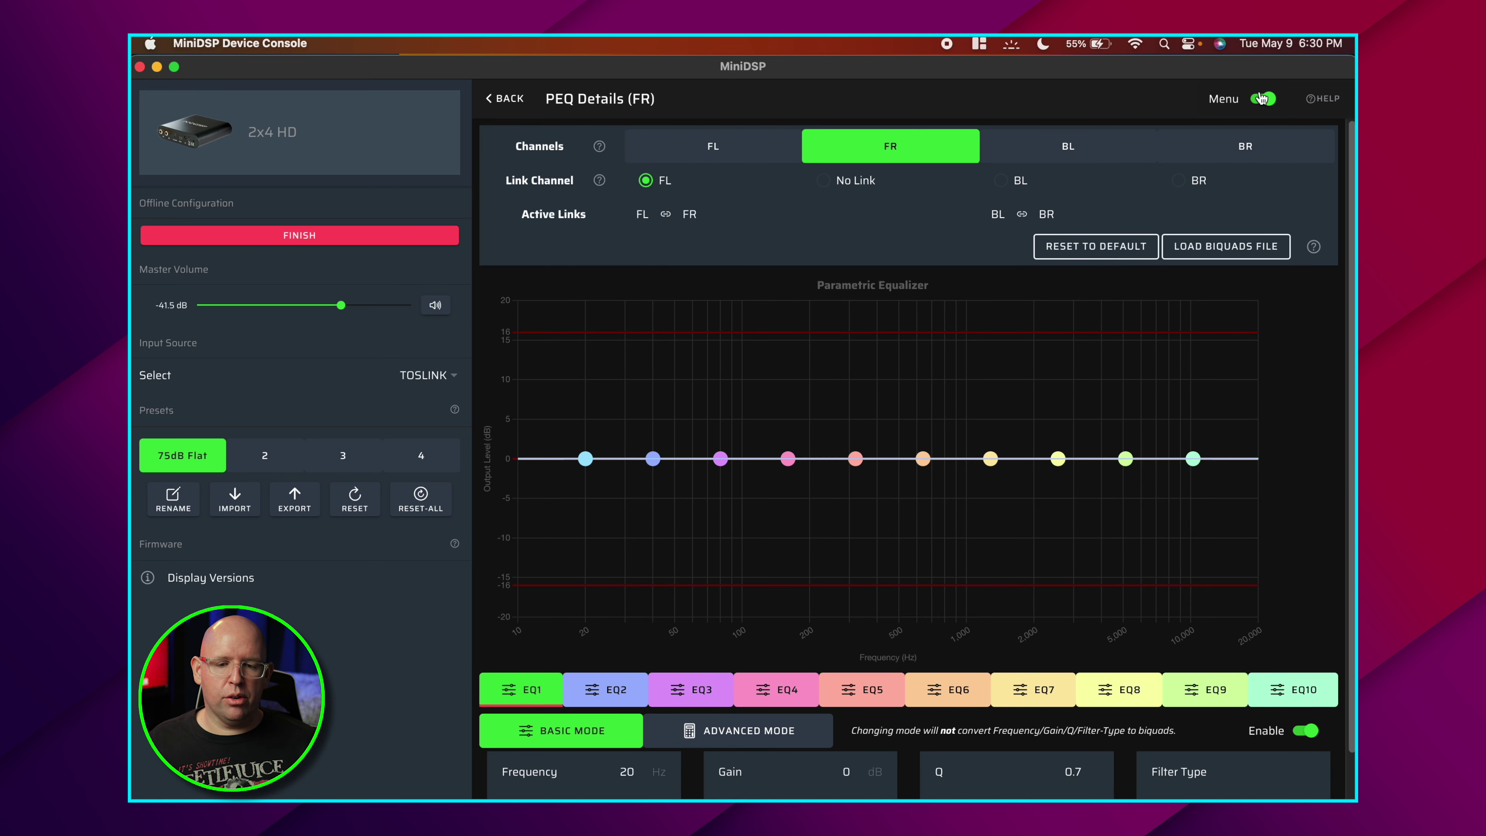
click(1262, 99)
click(1259, 101)
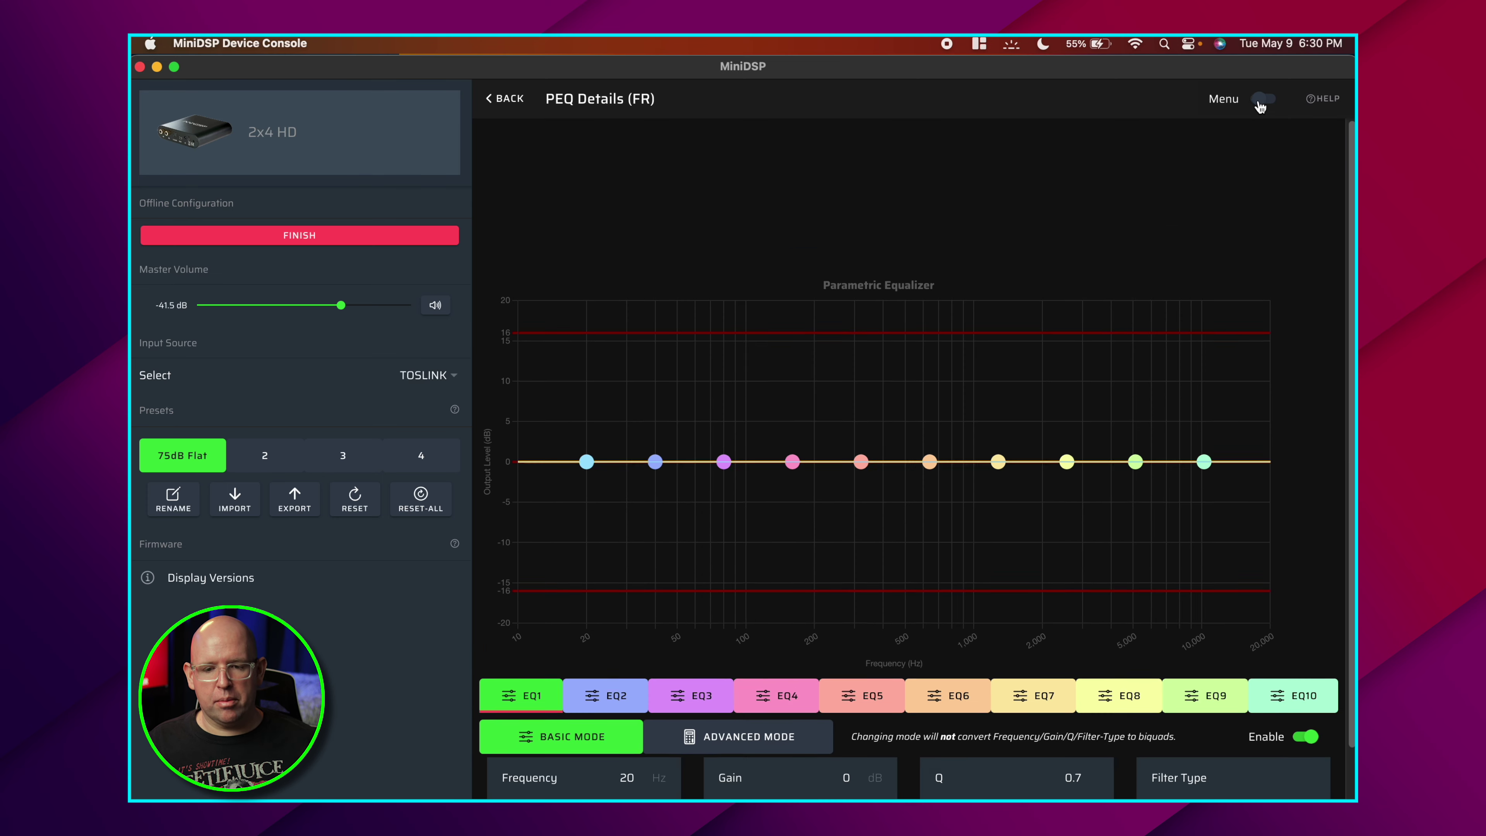
click(505, 98)
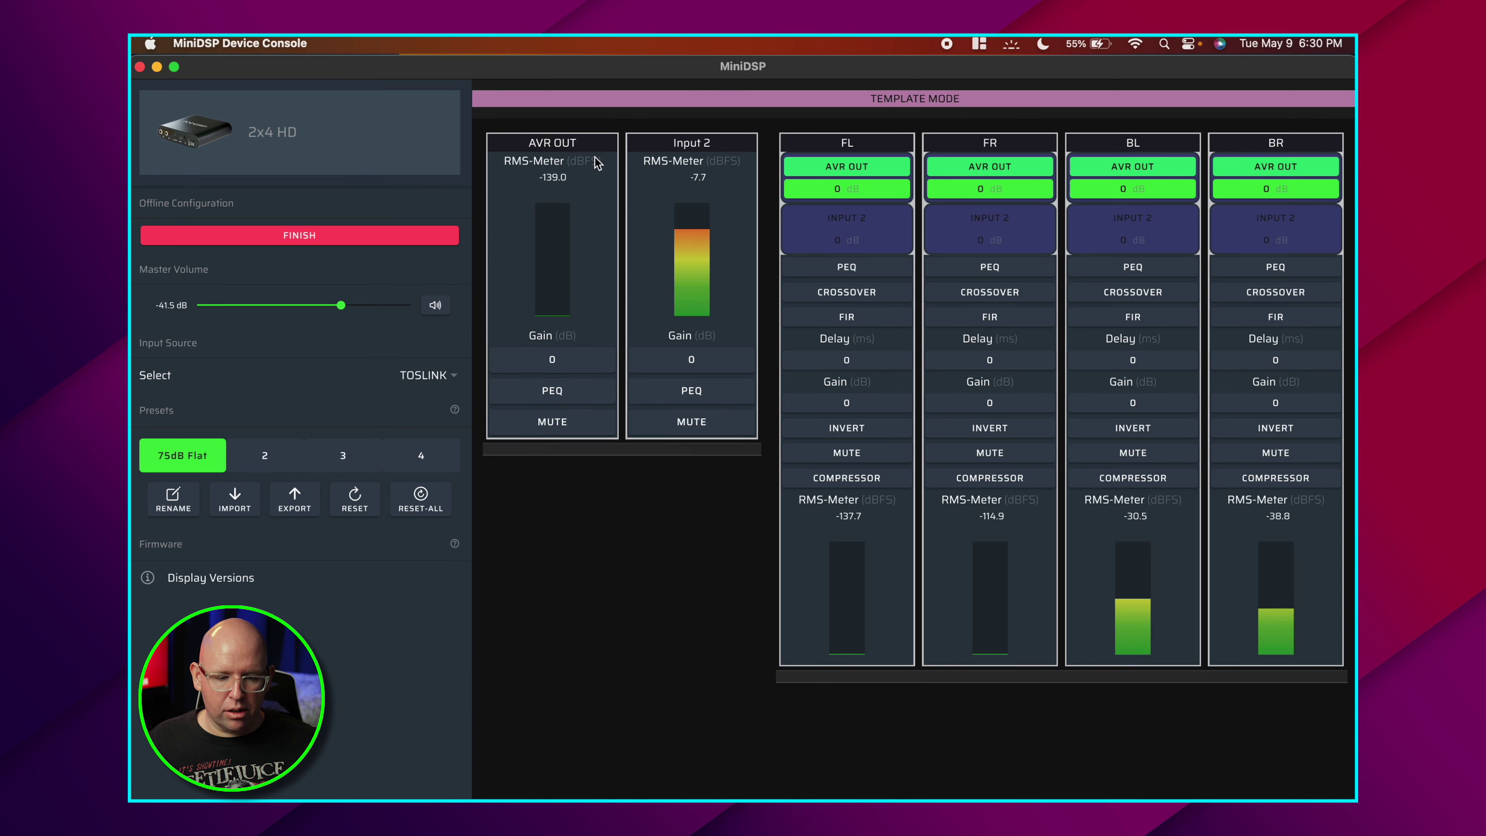
click(987, 274)
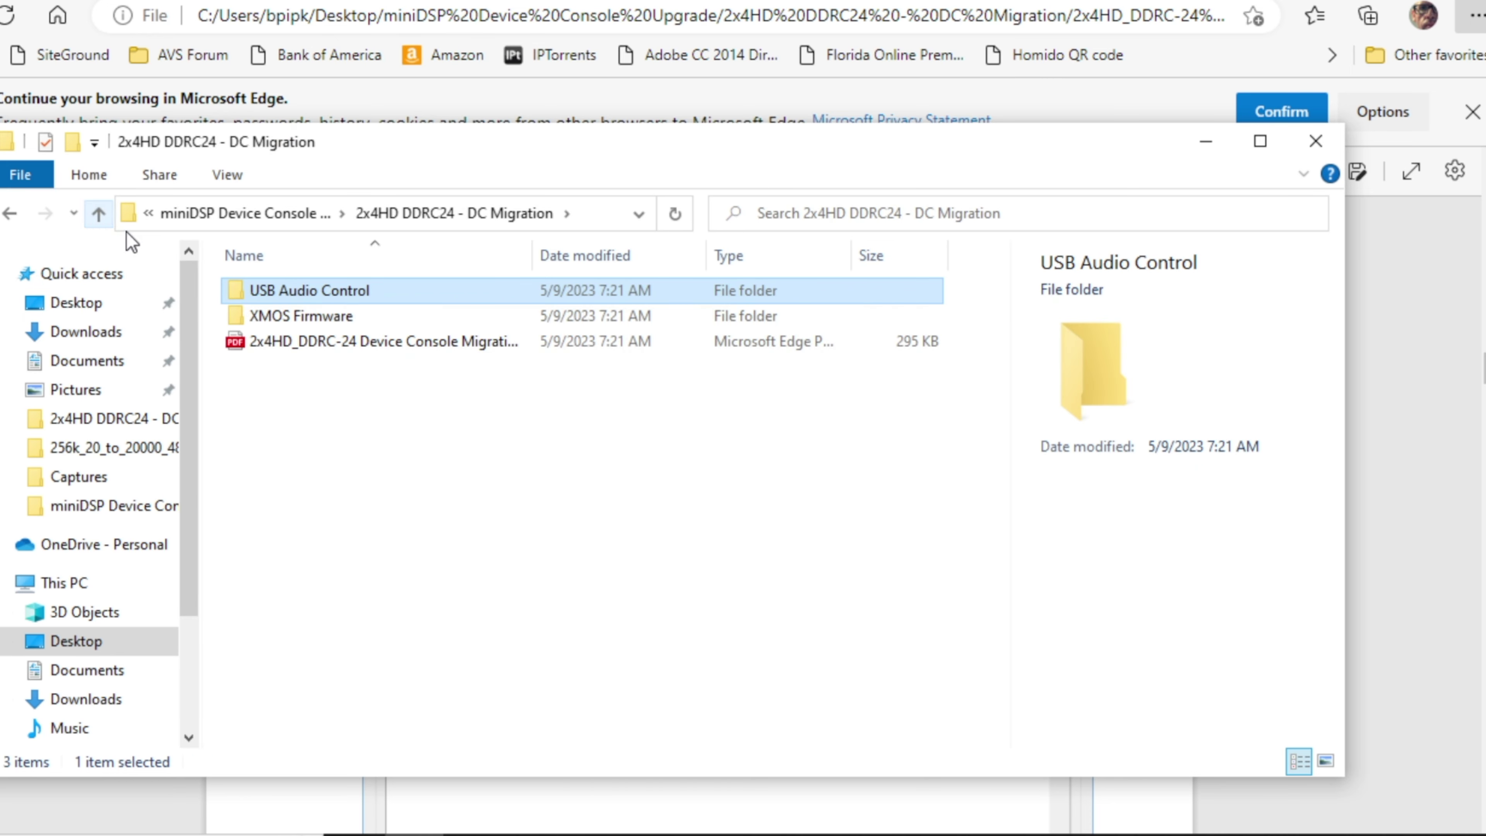
- Run miniDSPUAC2Dfu.exe from XMOS Firmware > Firmware_Upgrade_Tools > Windows > miniDSPUAC2Dfu
double_click(316, 316)
double_click(396, 293)
double_click(380, 318)
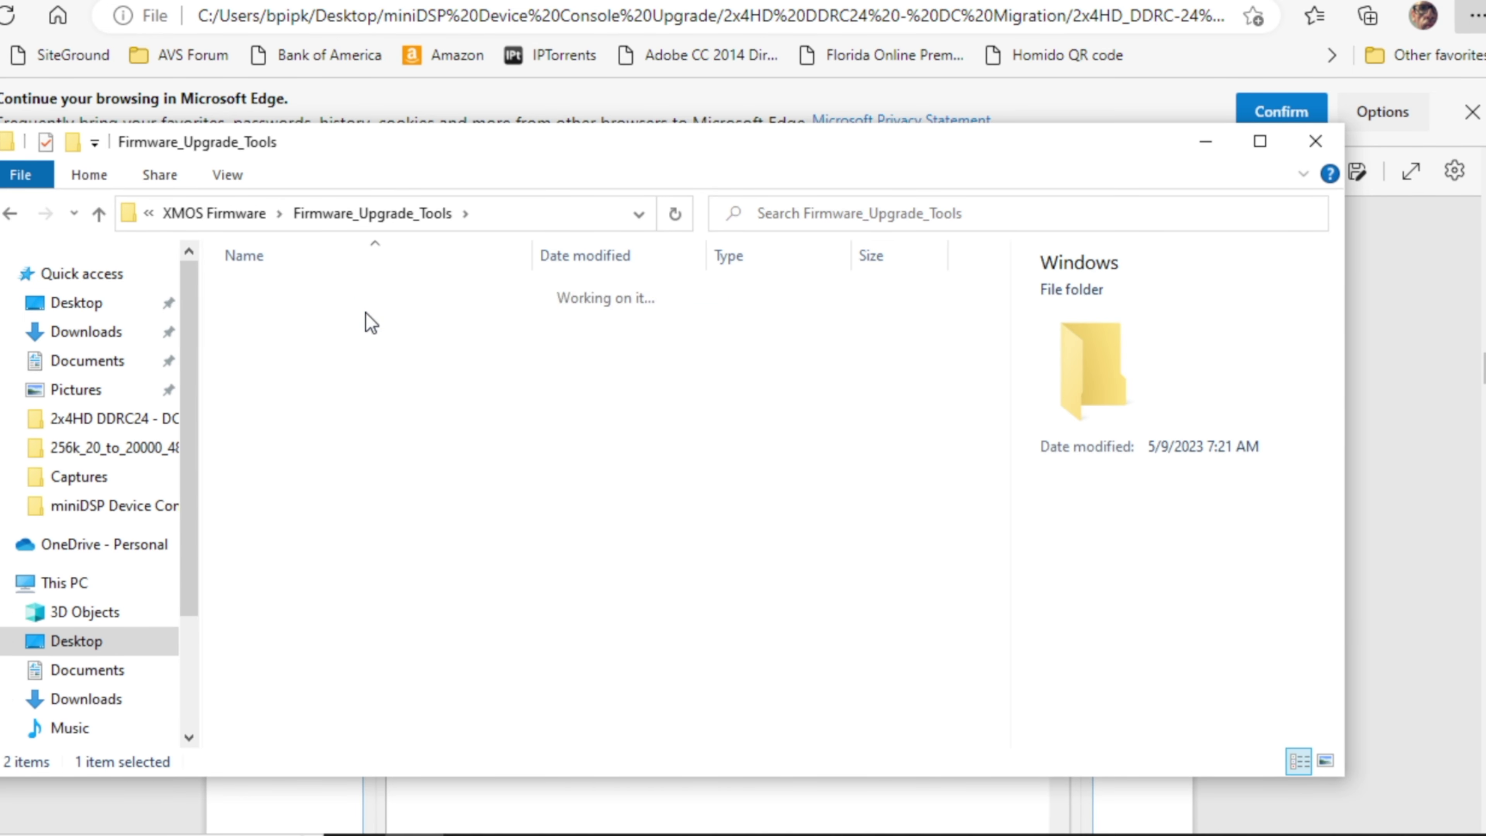
double_click(319, 291)
double_click(351, 291)
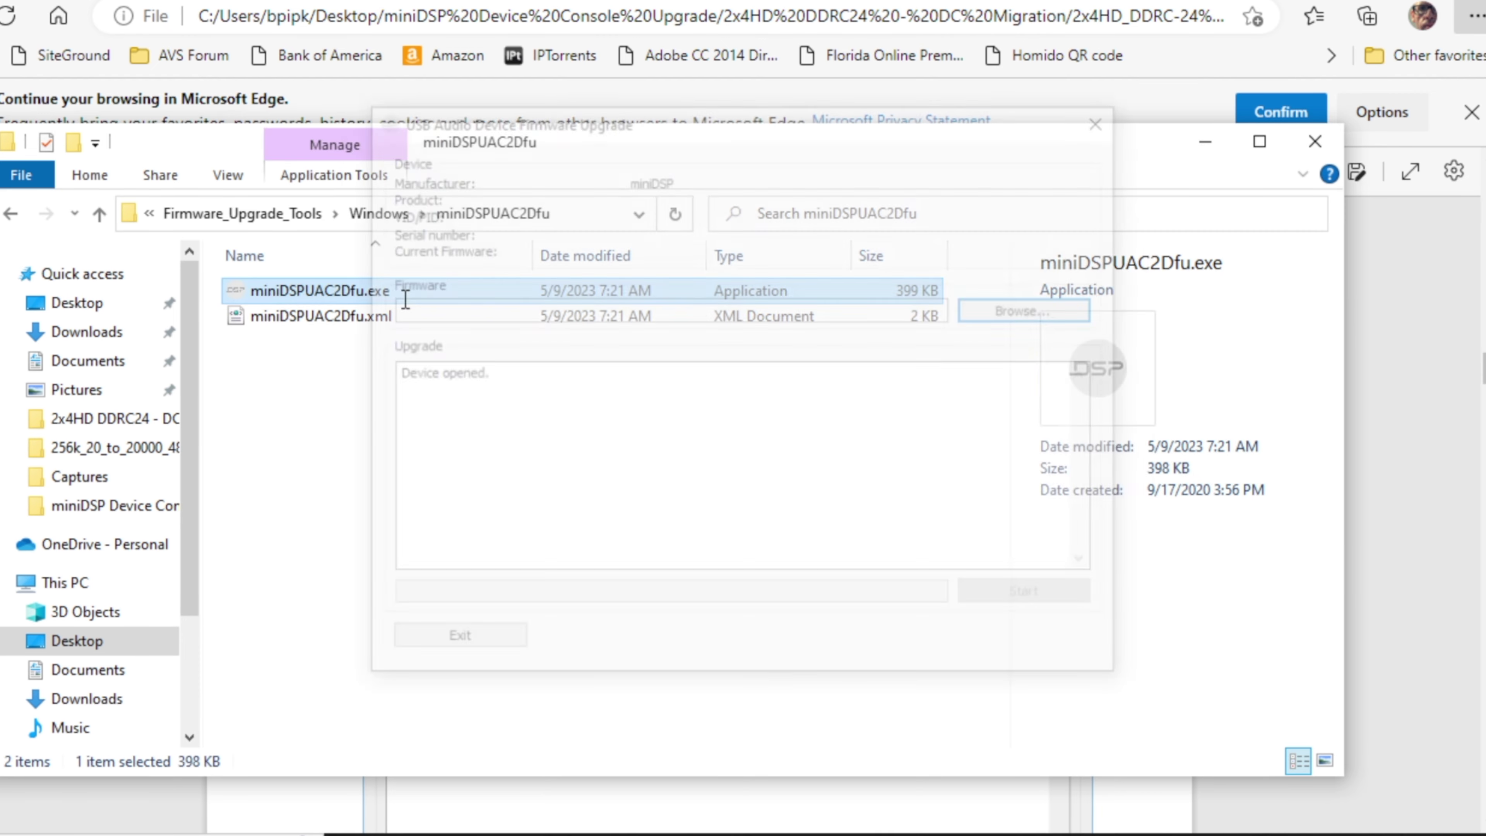
click(969, 310)
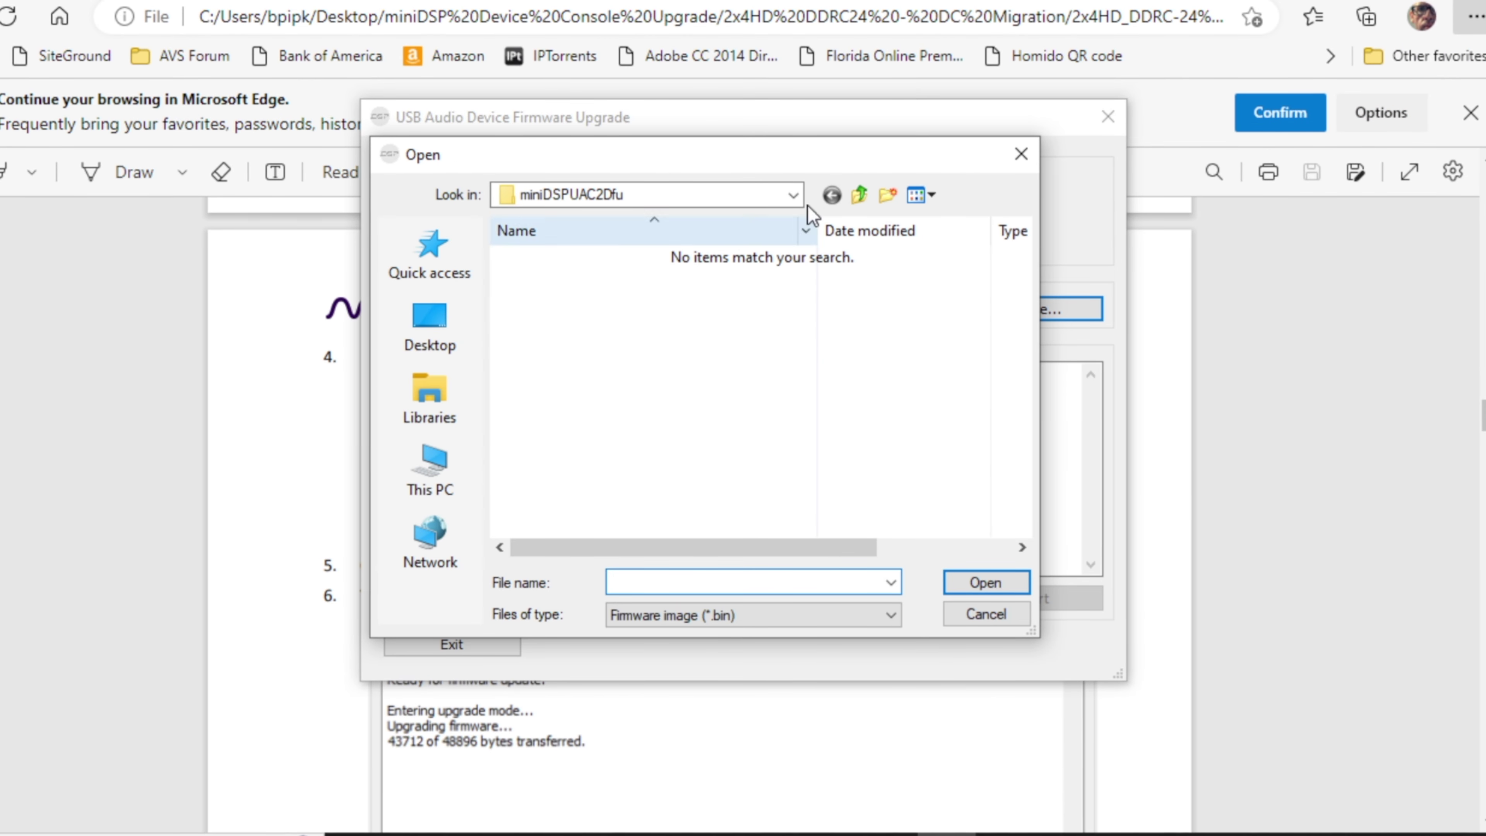
- Load 2x4HD_DDRC24_XMOS_v1.50_Up.bin from the XMOS Firmware folder and start flashing
click(859, 196)
click(858, 198)
click(858, 198)
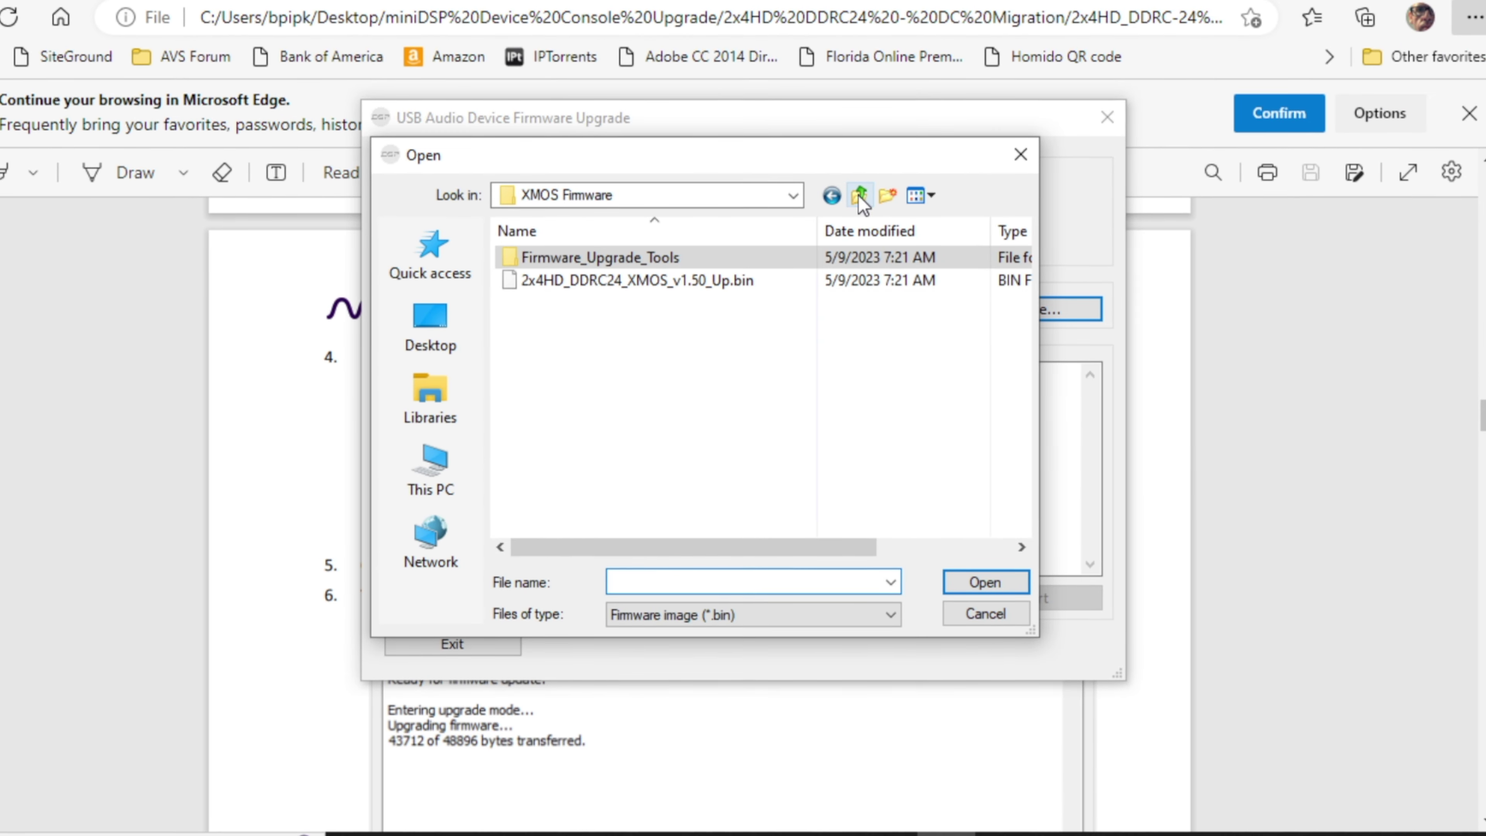
click(730, 288)
click(984, 581)
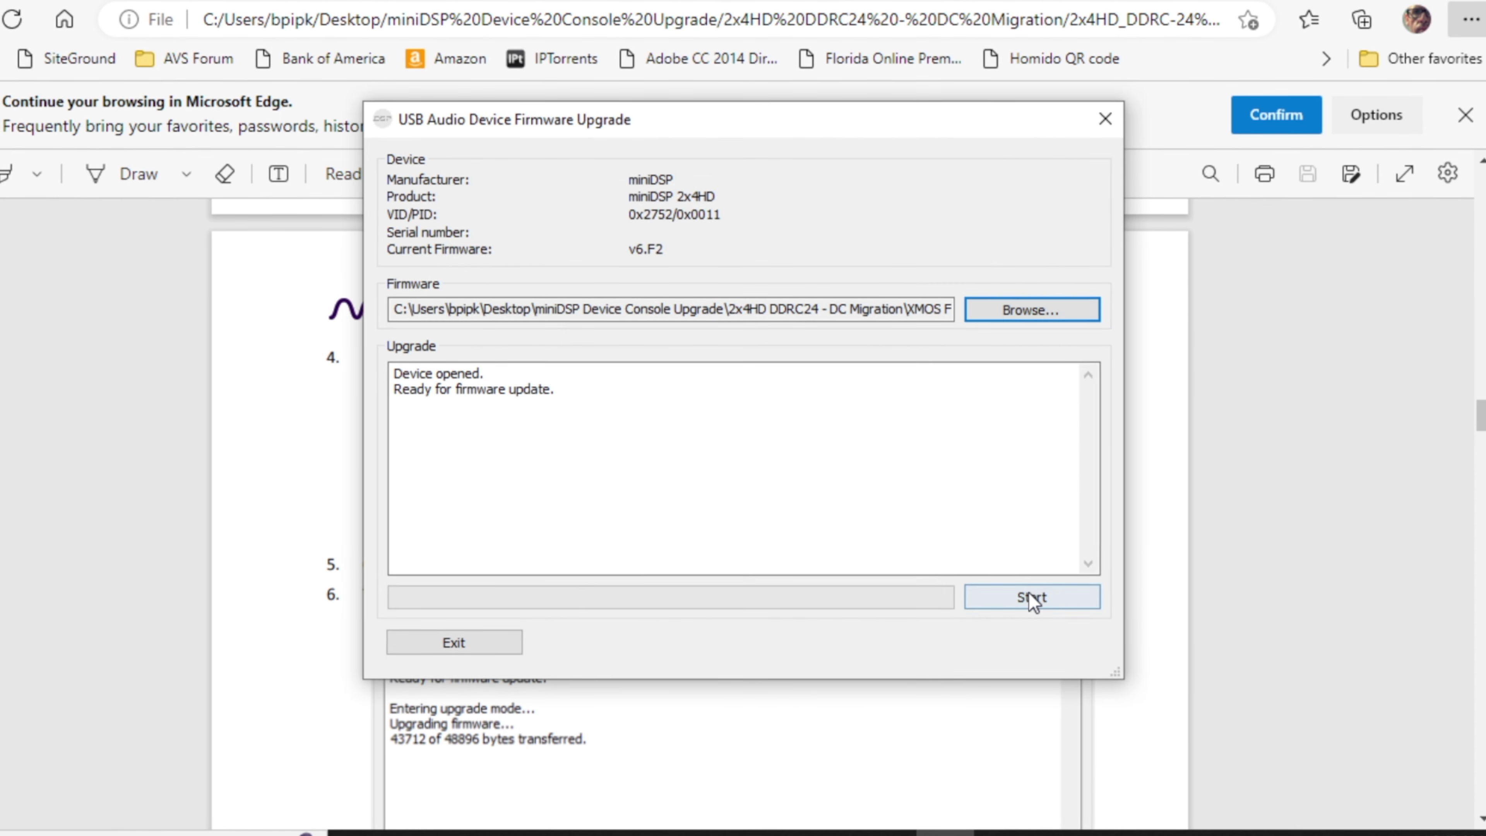
click(984, 598)
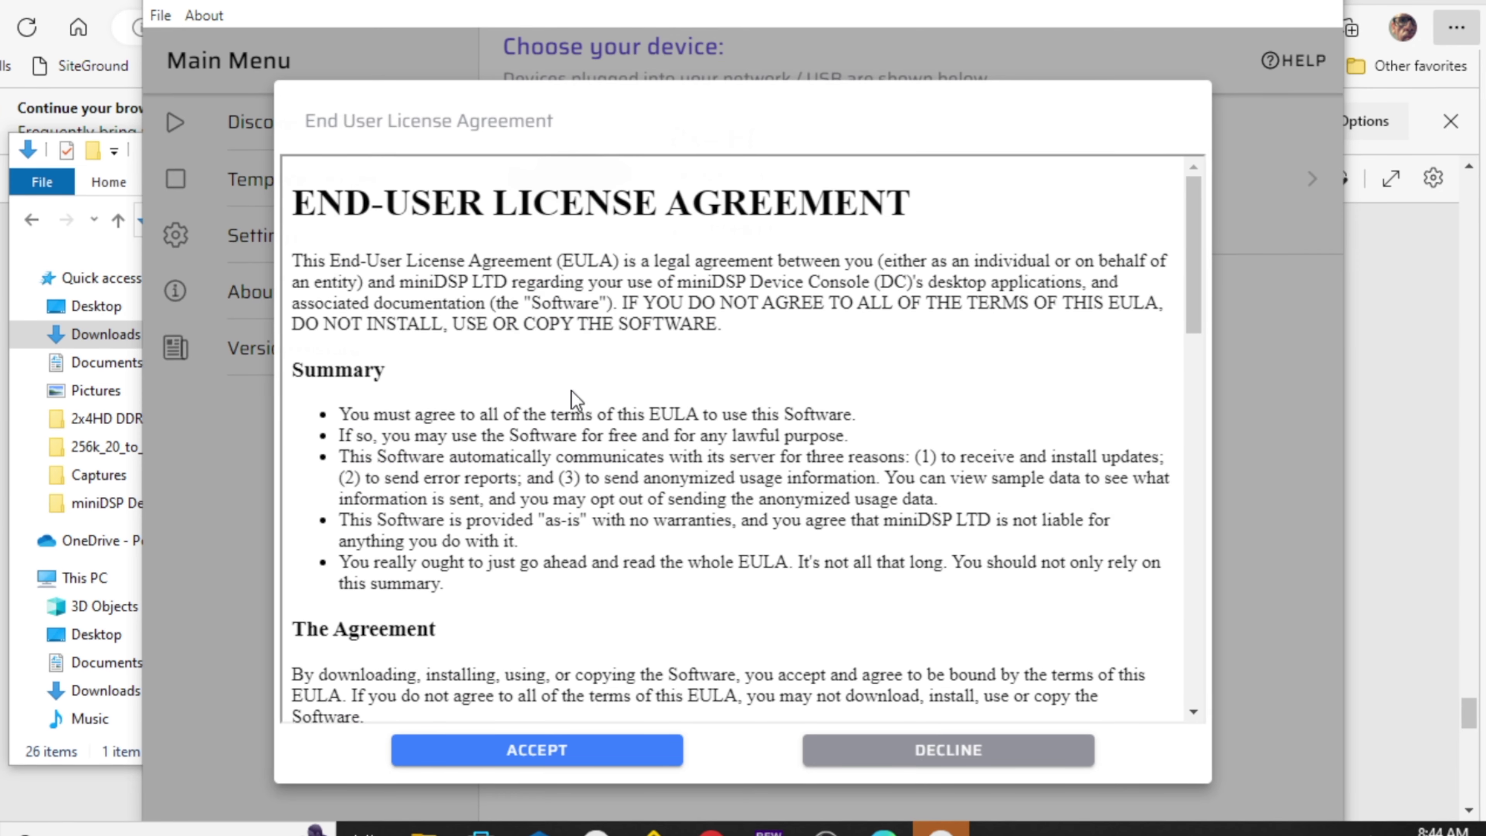
- Accept the EULA, run Update Now on the 2x4 HD, connect to it and maximize
scroll(699, 409, down, 10)
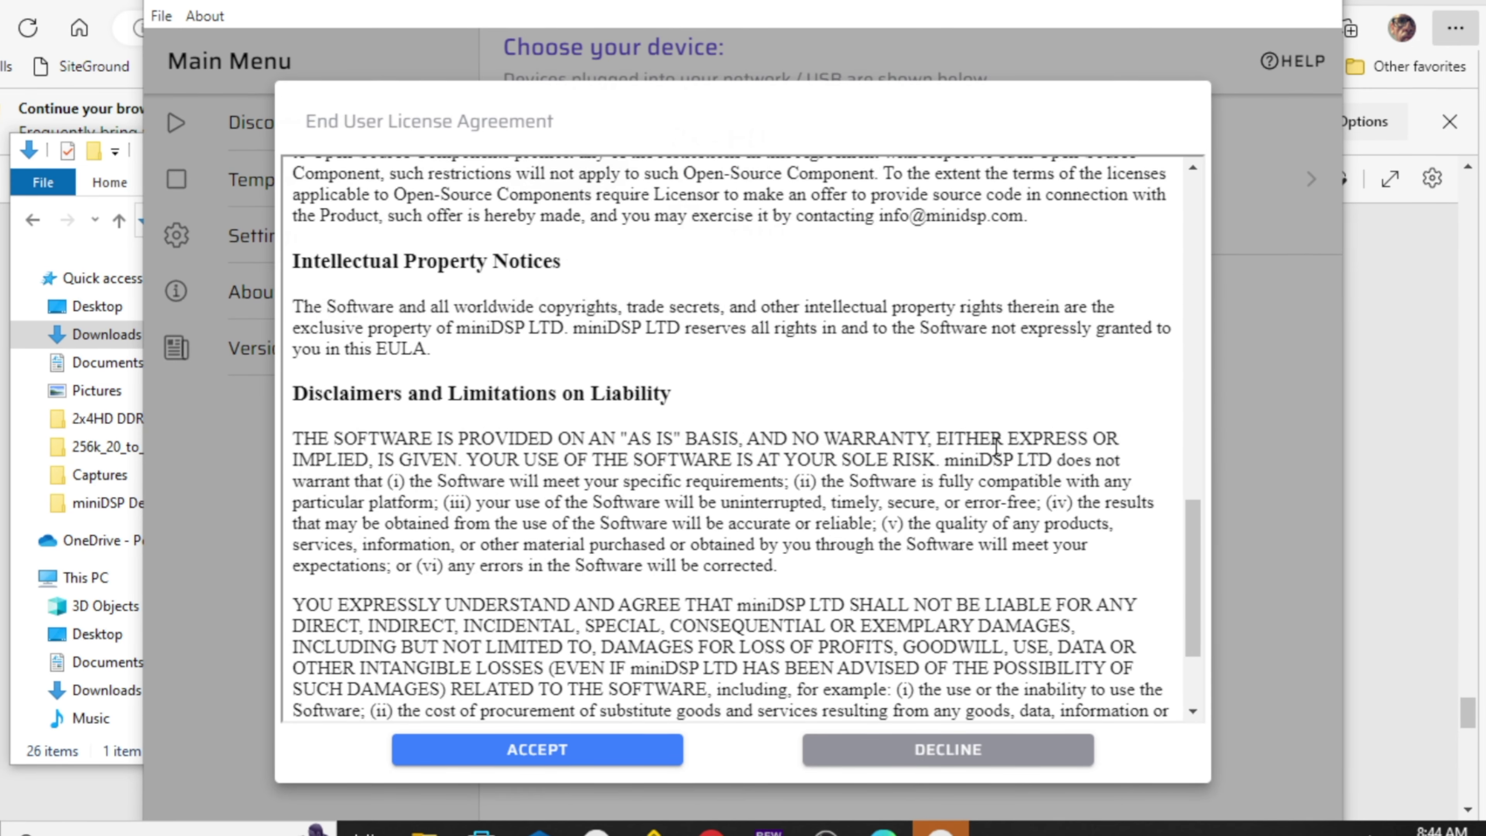
click(534, 746)
click(810, 156)
click(687, 372)
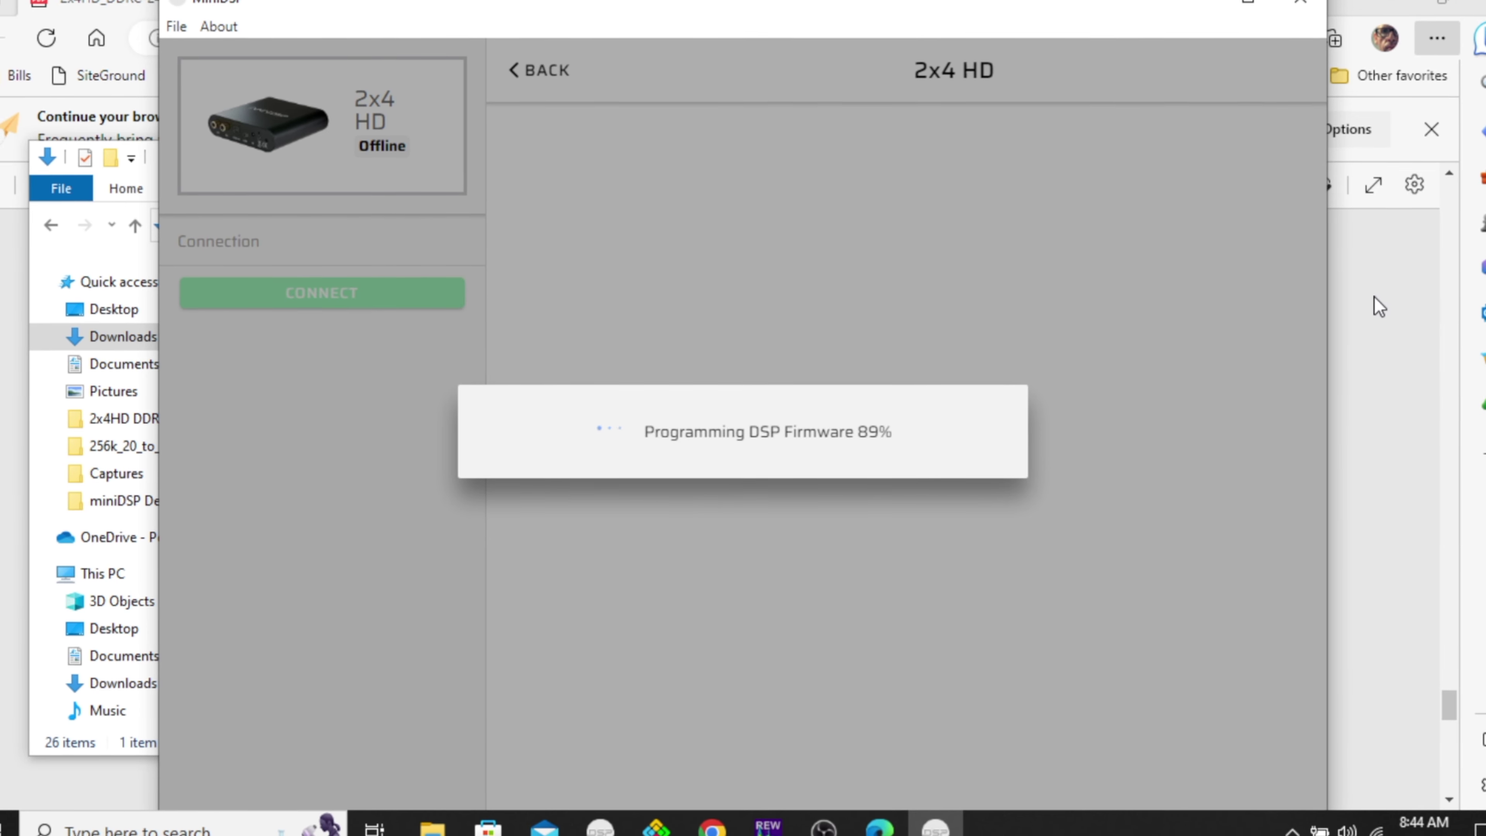
click(1042, 518)
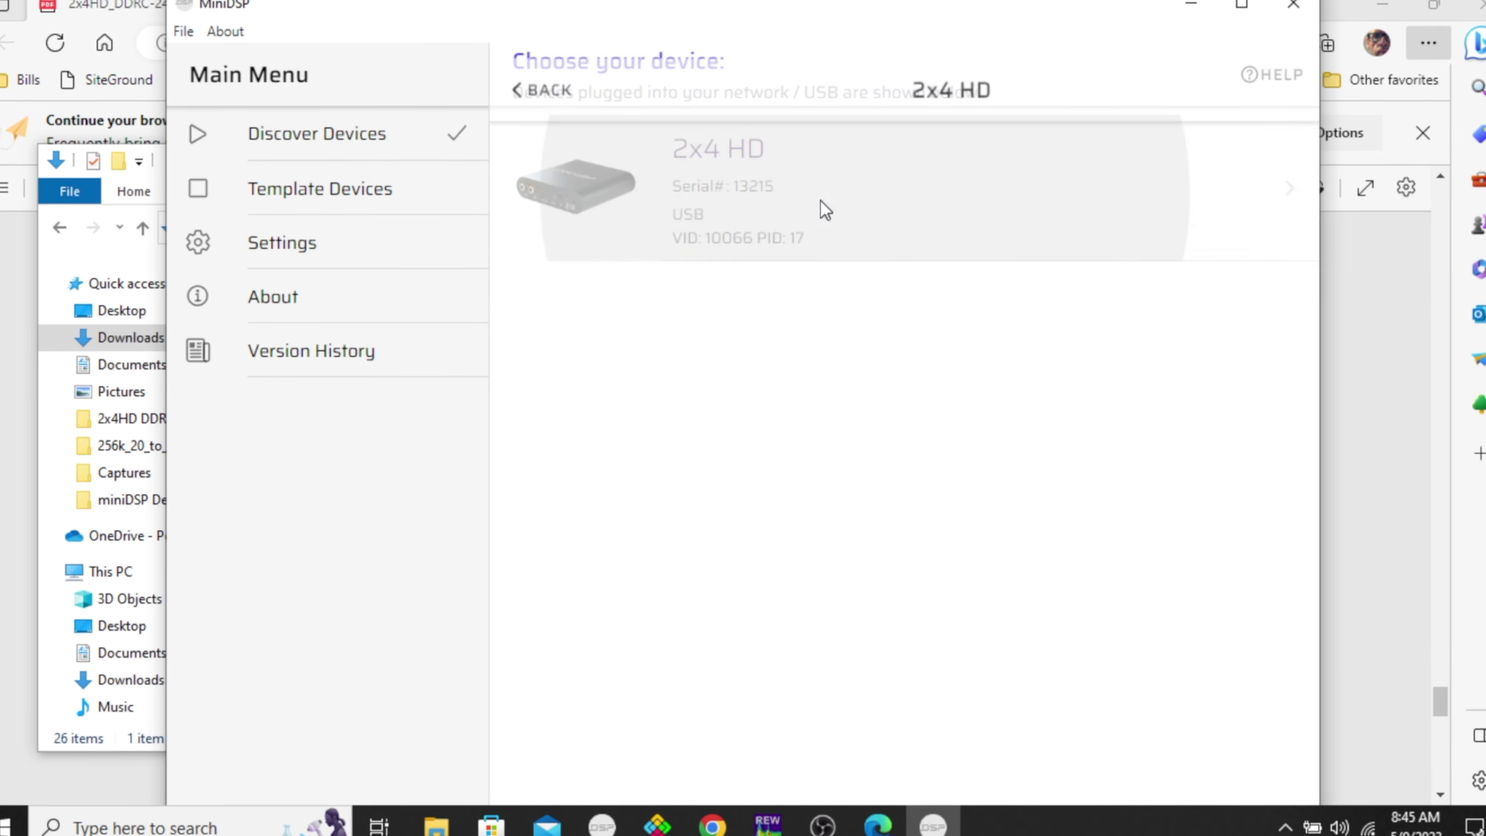
click(822, 209)
click(1240, 5)
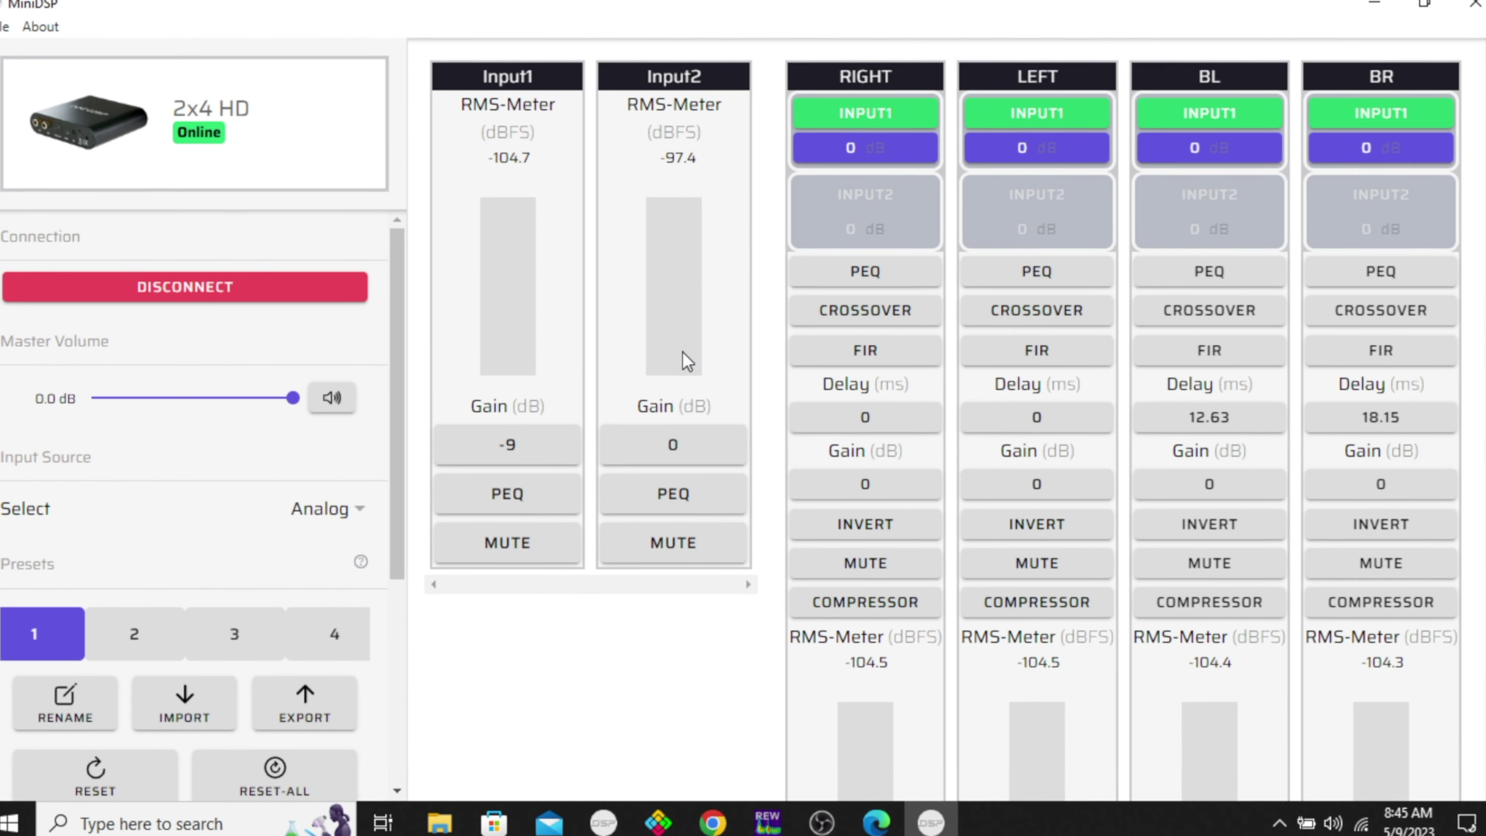
- Inspect the RIGHT, LEFT, BL and BR parametric EQ tabs and their links
click(865, 271)
click(935, 155)
click(1090, 148)
click(1317, 157)
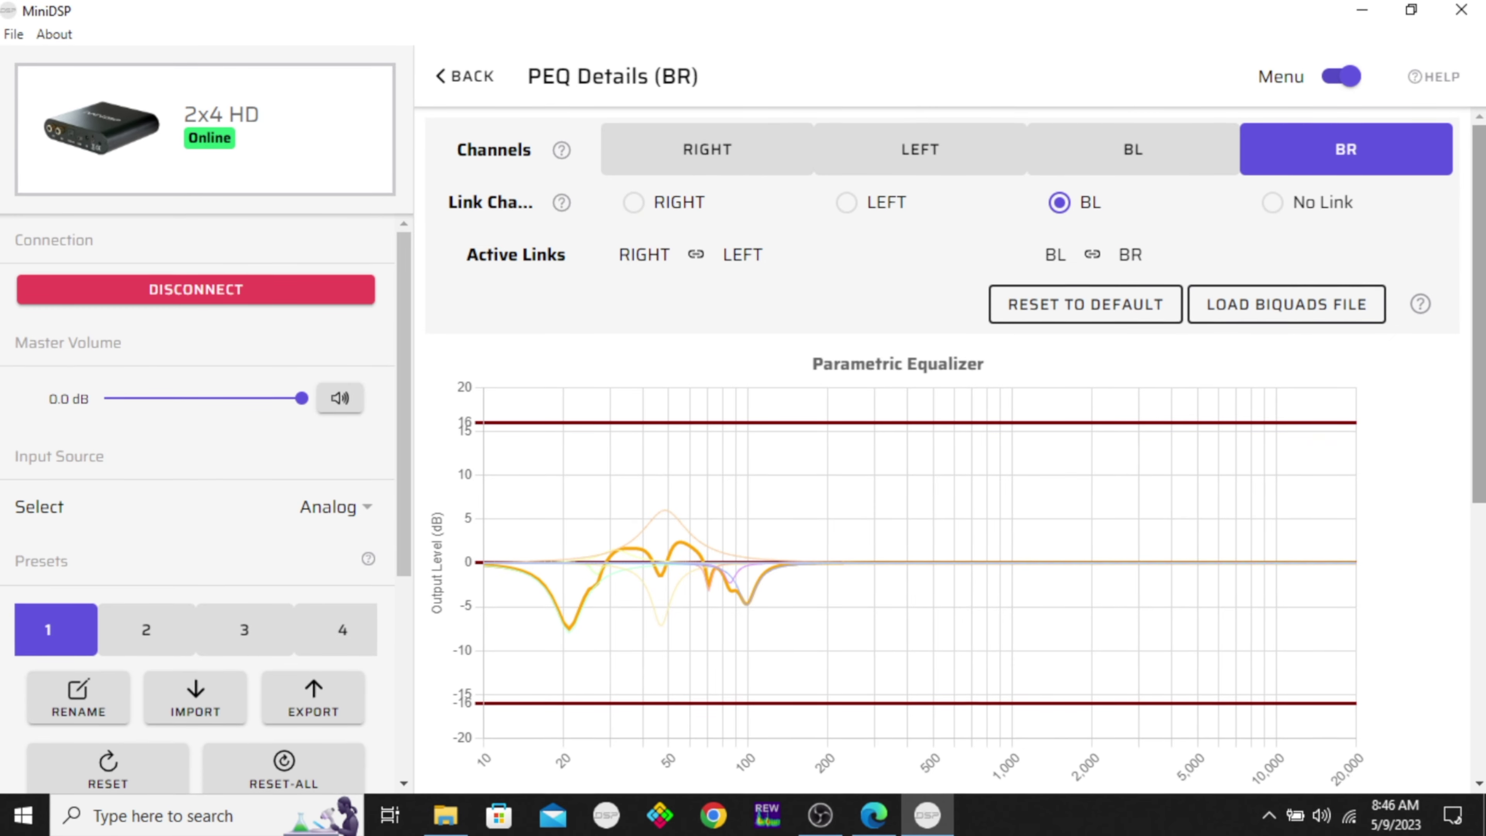
scroll(936, 527, down, 10)
scroll(936, 526, up, 10)
click(465, 75)
- Switch to presets 2 and 4, then reload preset 1
click(136, 637)
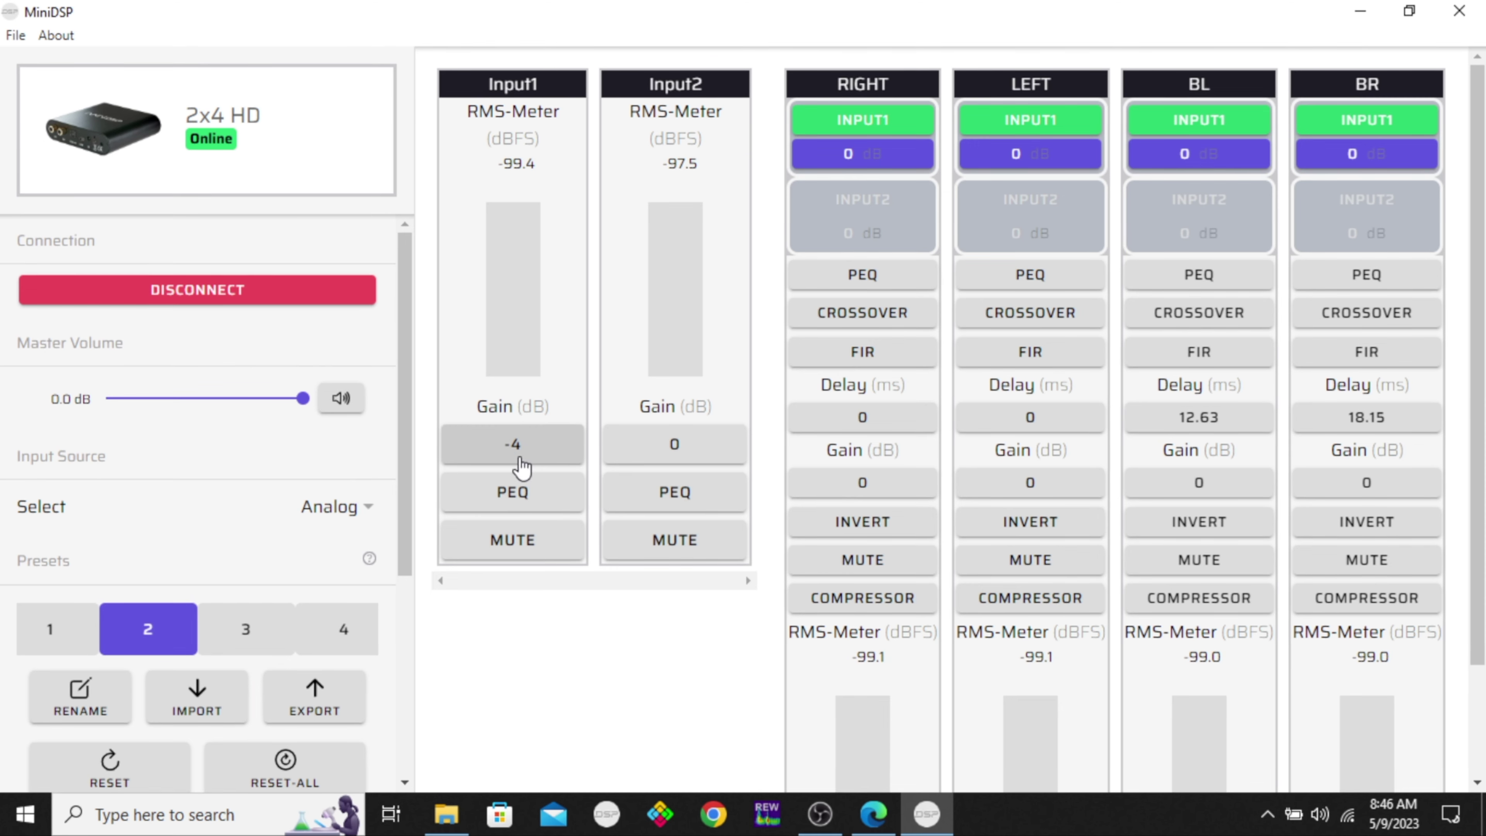
click(351, 629)
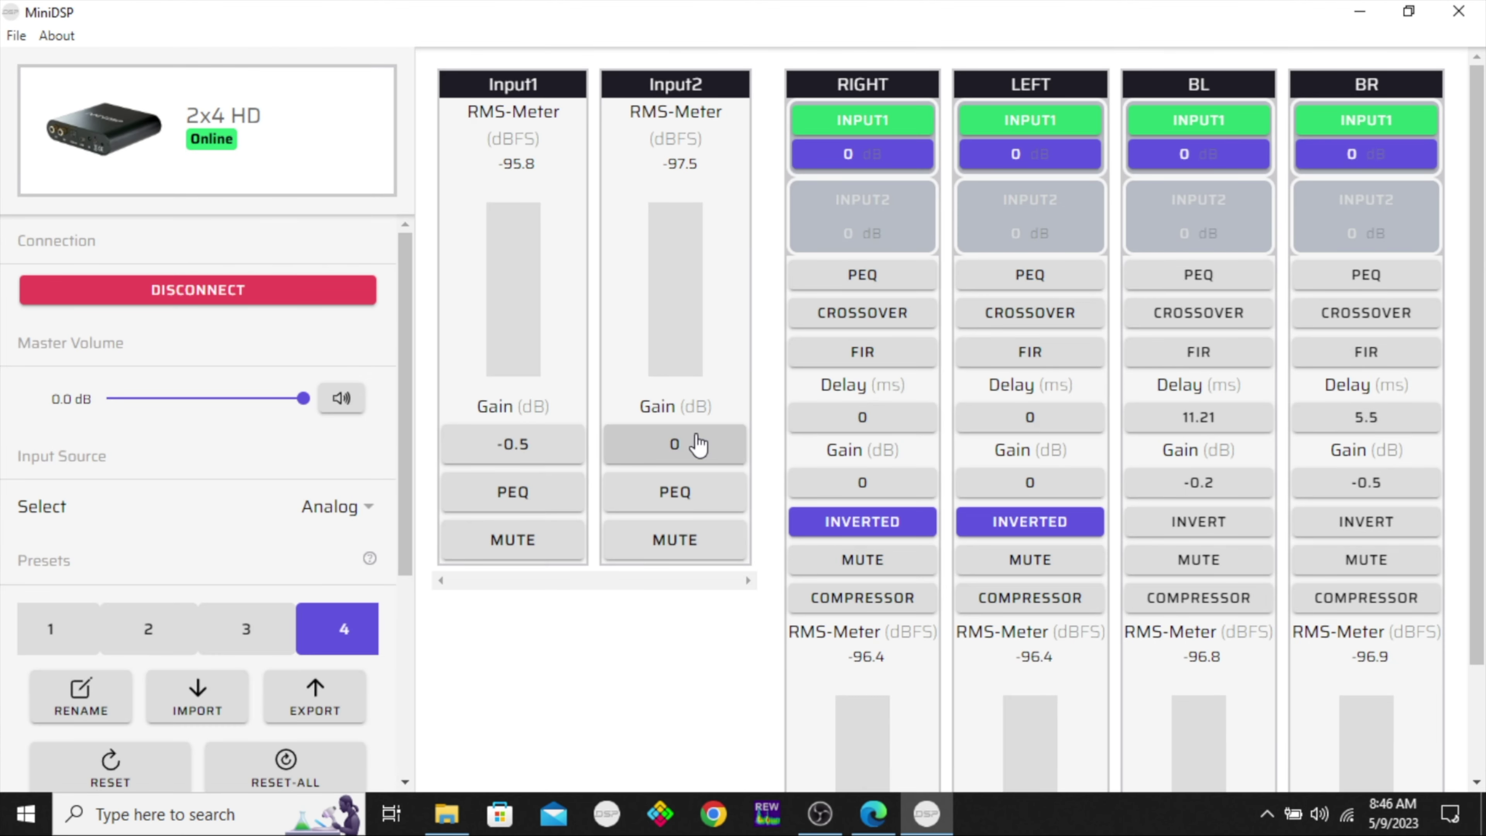
click(84, 629)
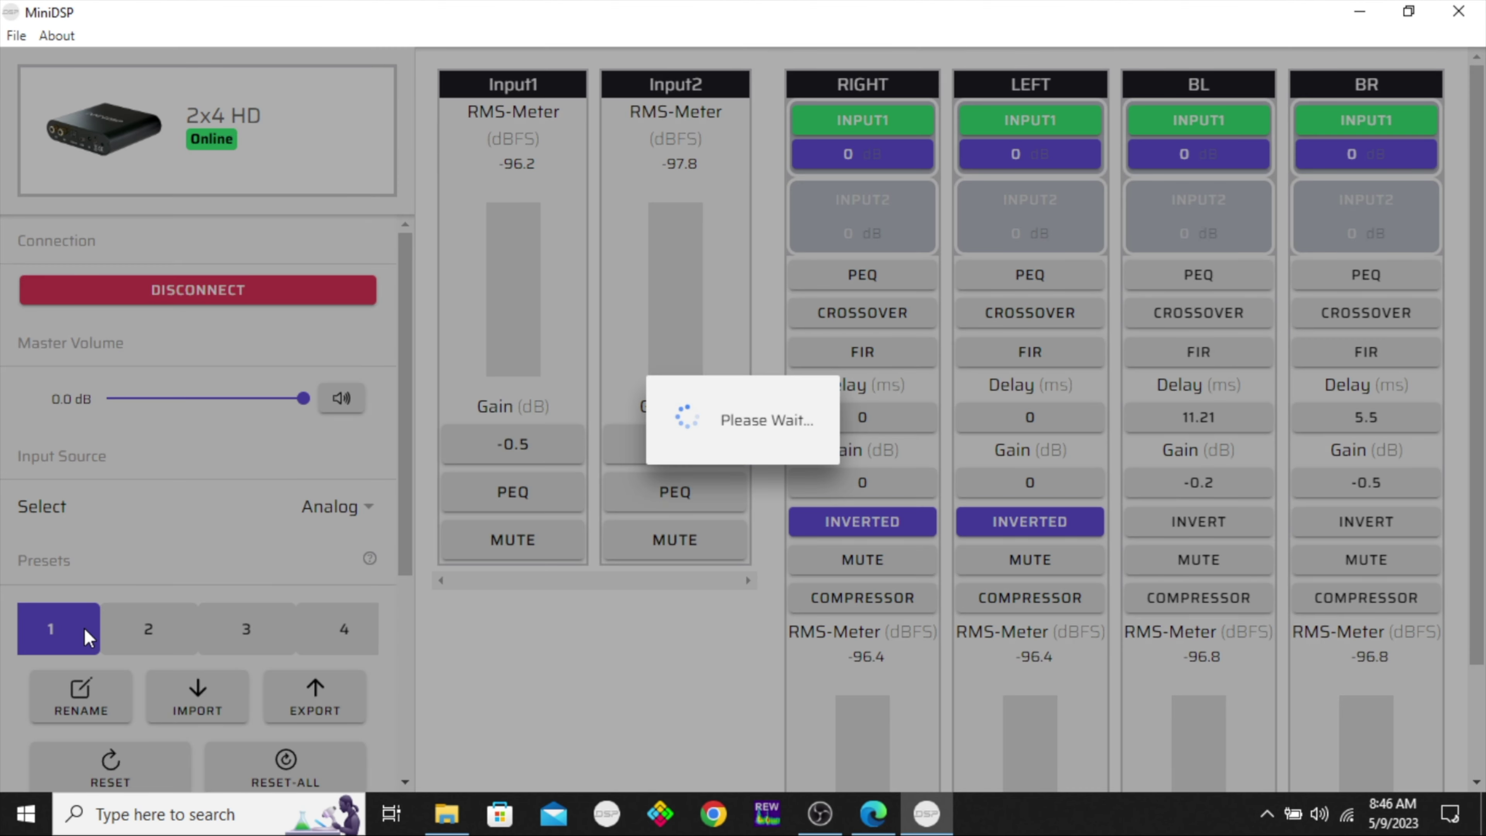